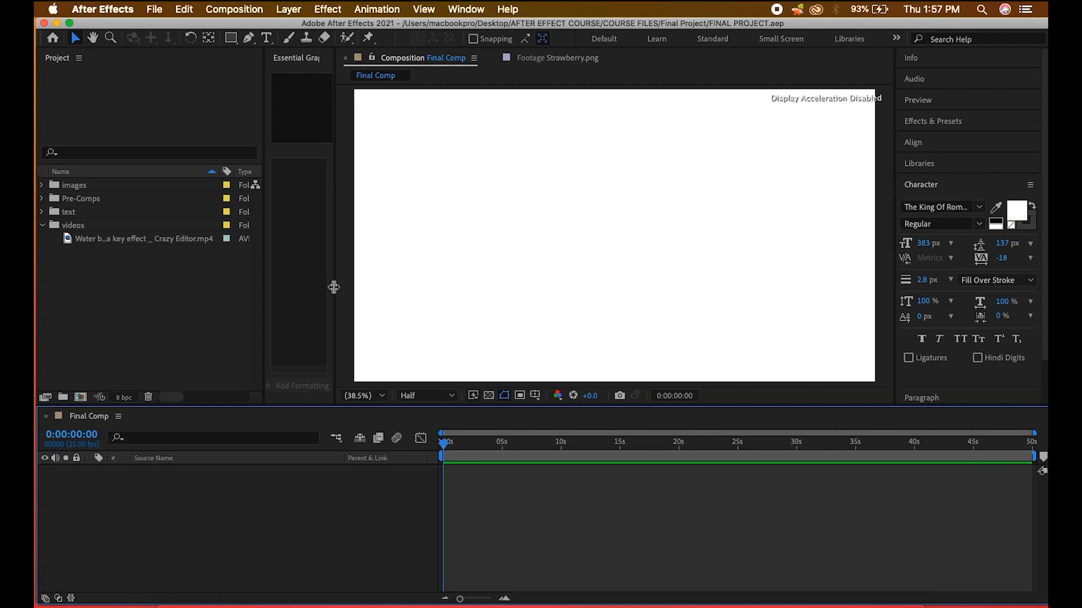
# - Expand the project's images folder and select Lemon.png, leaving the Pre-Comps folder collapsed
pyautogui.click(162, 308)
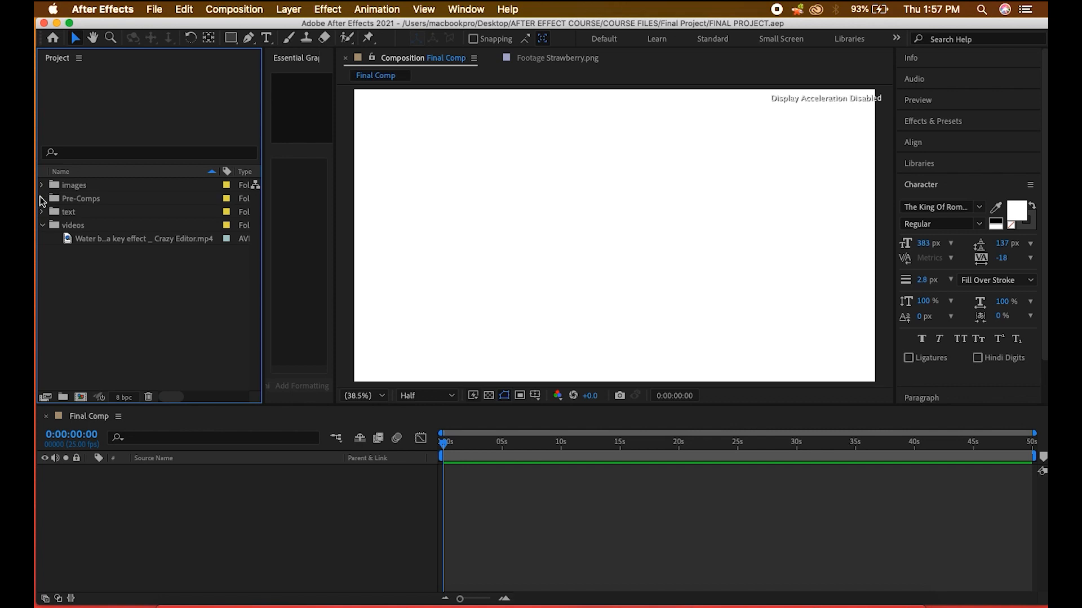
pyautogui.click(42, 198)
pyautogui.click(42, 185)
pyautogui.click(92, 201)
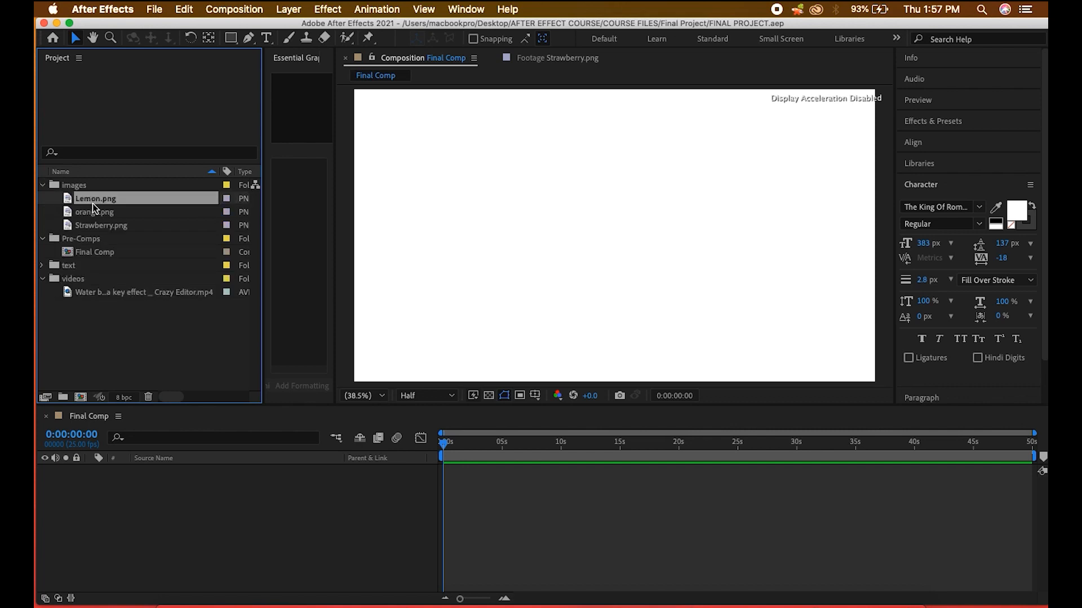
pyautogui.click(40, 238)
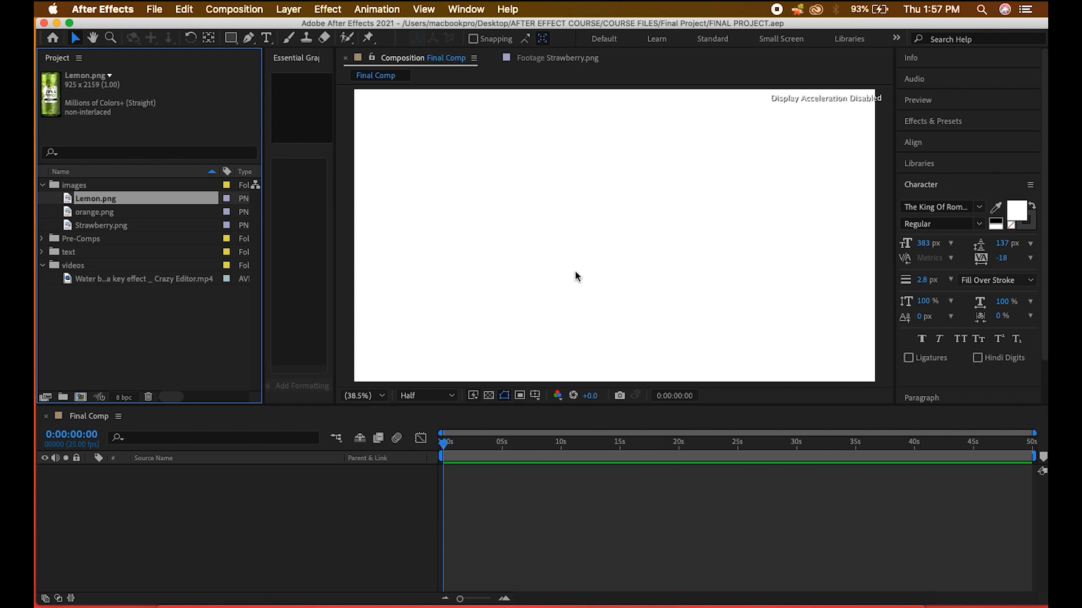
# - Switch to Finder, review the start of the Fruit Juice Motion Advert .mp4 reference video, and return to After Effects
pyautogui.click(167, 566)
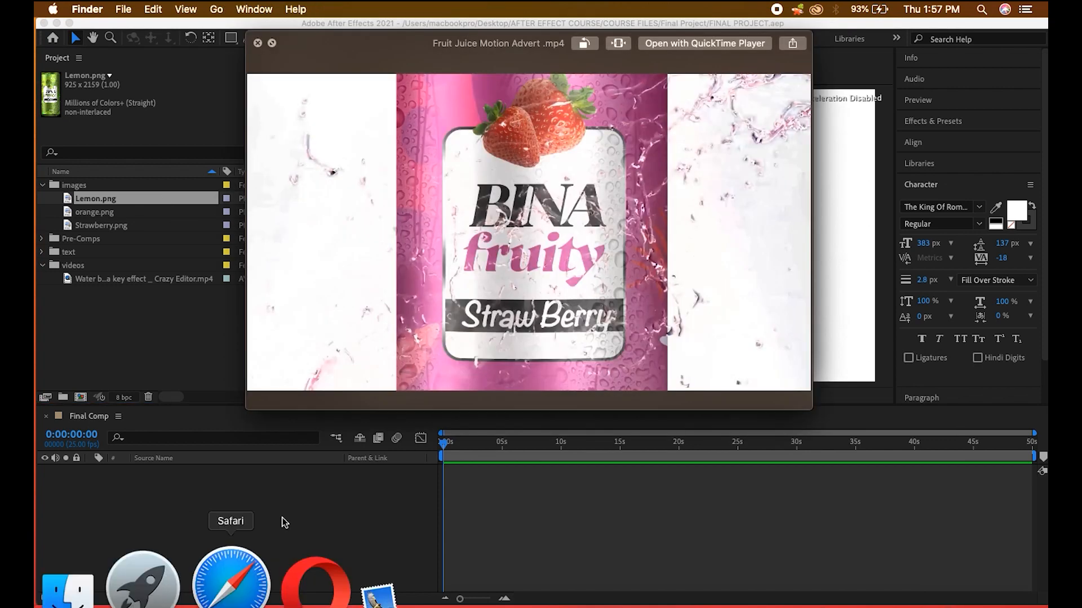
pyautogui.moveTo(350, 393); pyautogui.dragTo(328, 397)
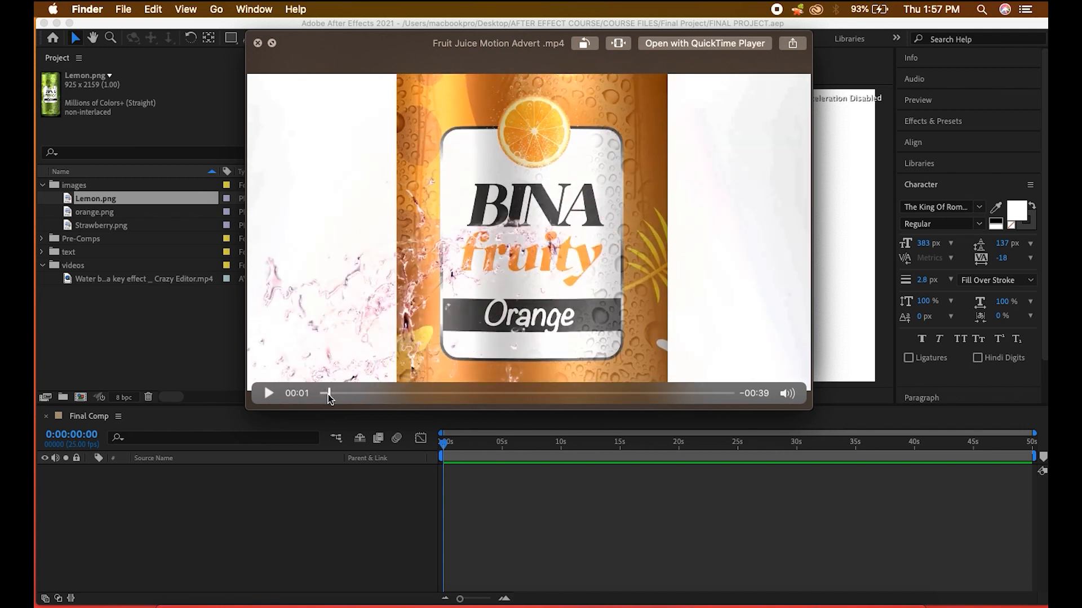
pyautogui.click(216, 90)
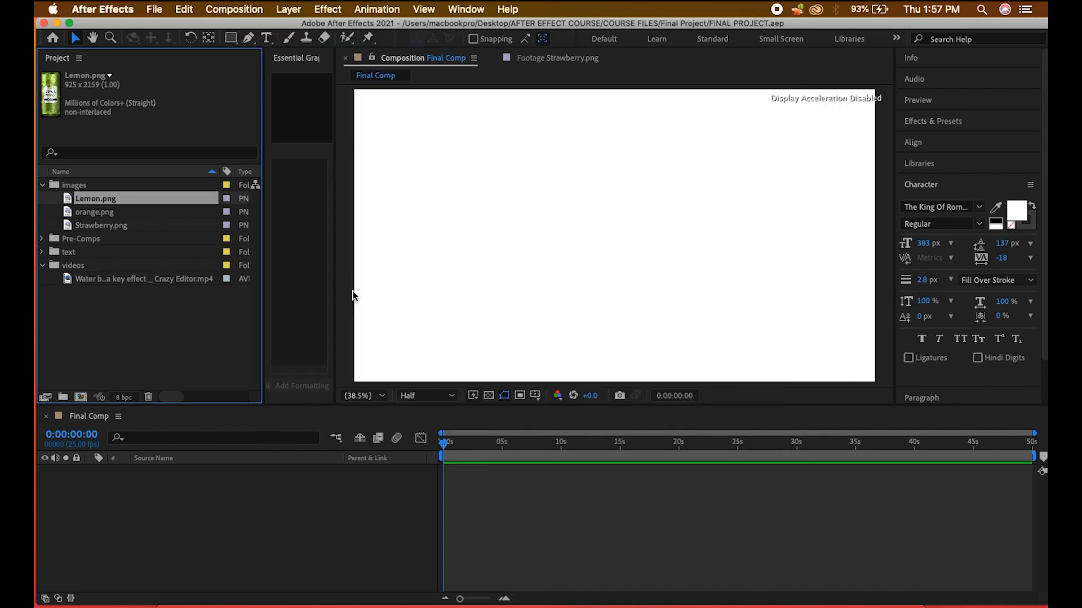
# - Add orange.png from the images folder to the centre of the Final Comp frame
pyautogui.click(93, 217)
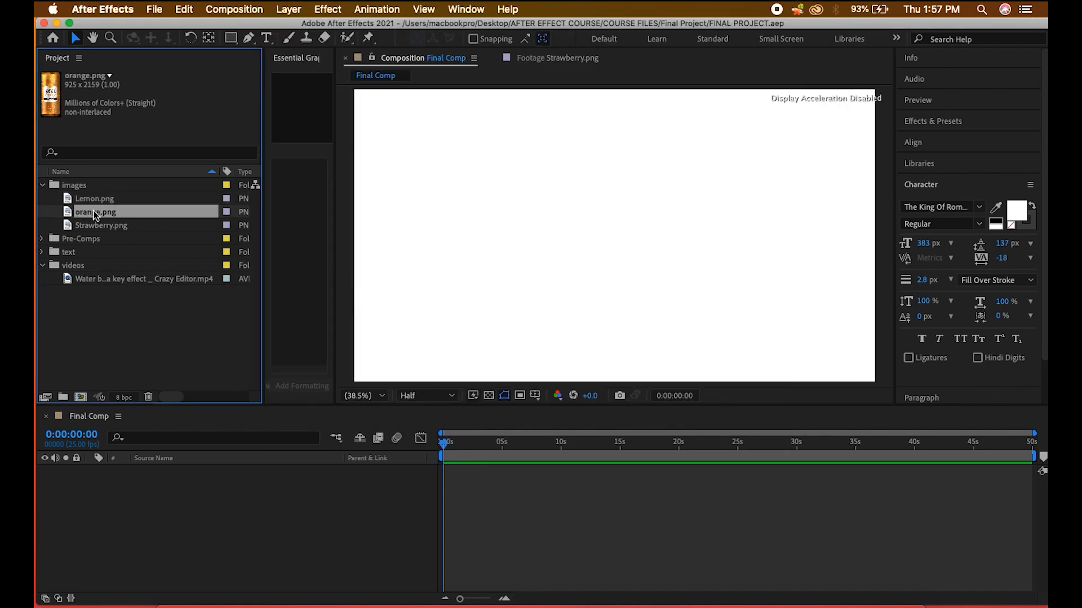
pyautogui.moveTo(83, 219); pyautogui.dragTo(645, 244)
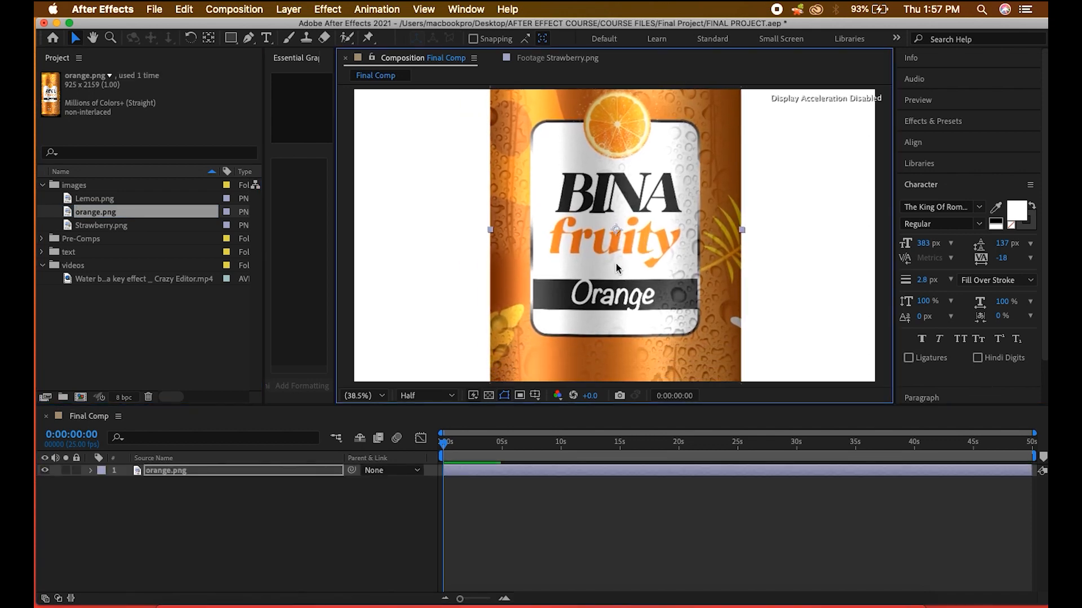
# - Check the orange can framing in the Fruit Juice Motion Advert .mp4 preview in Finder, close it, and return to After Effects
pyautogui.click(189, 580)
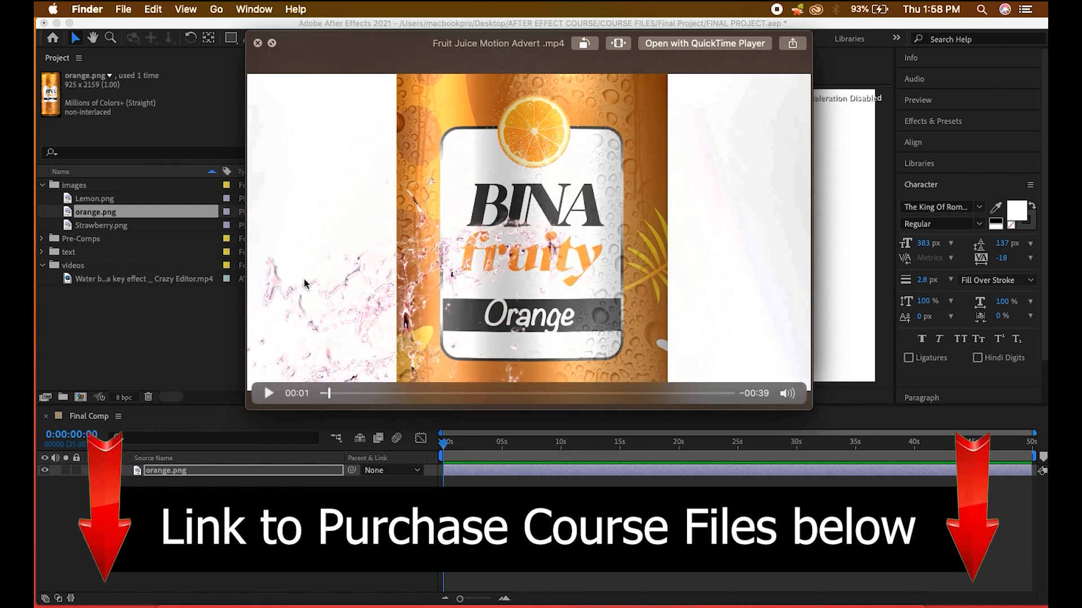
pyautogui.press('space')
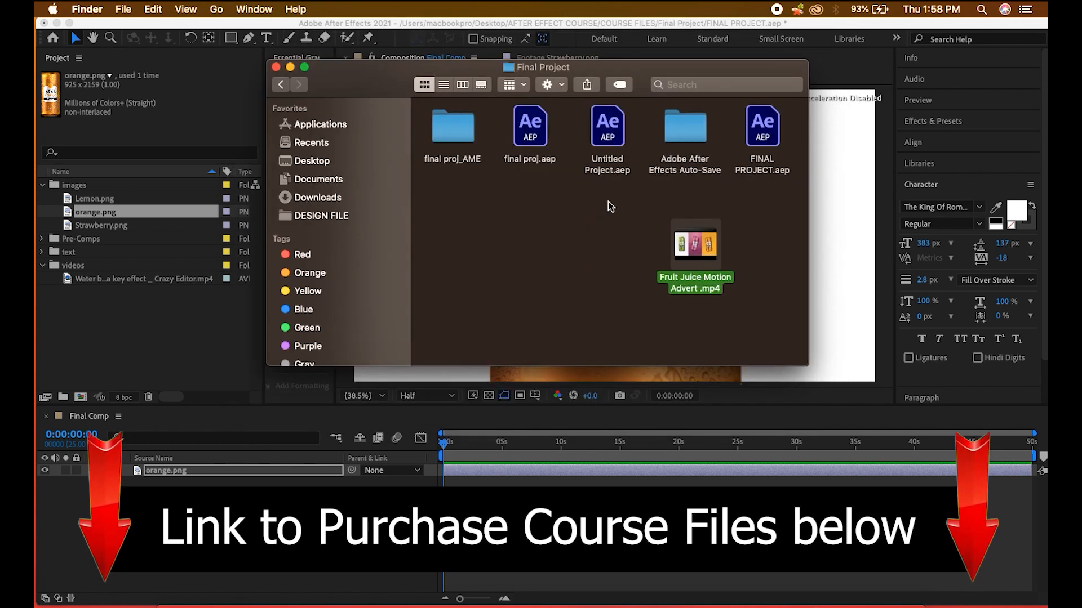
pyautogui.click(846, 328)
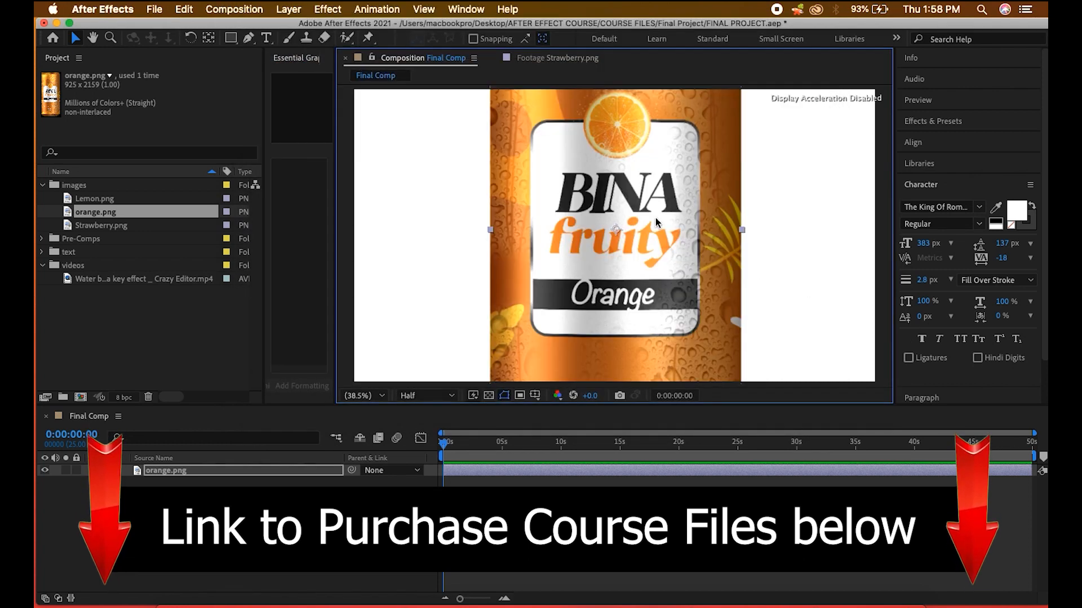
# - Move the orange can slightly lower in the frame and align it horizontally to the centre mark using the title/action safe overlay
pyautogui.moveTo(647, 181); pyautogui.dragTo(646, 199)
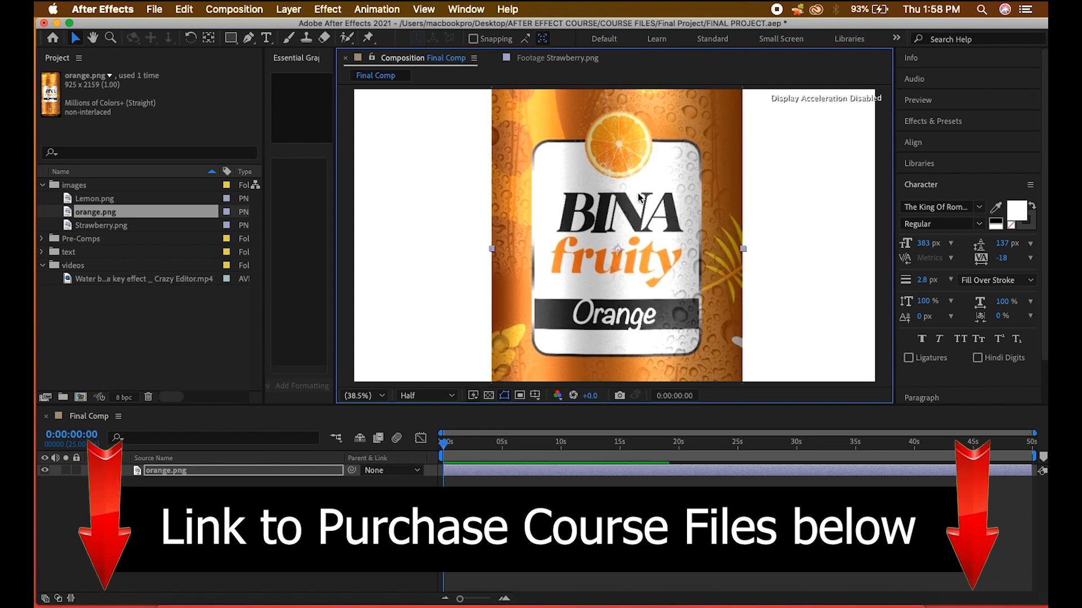
pyautogui.press("'")
pyautogui.moveTo(650, 238); pyautogui.dragTo(647, 237)
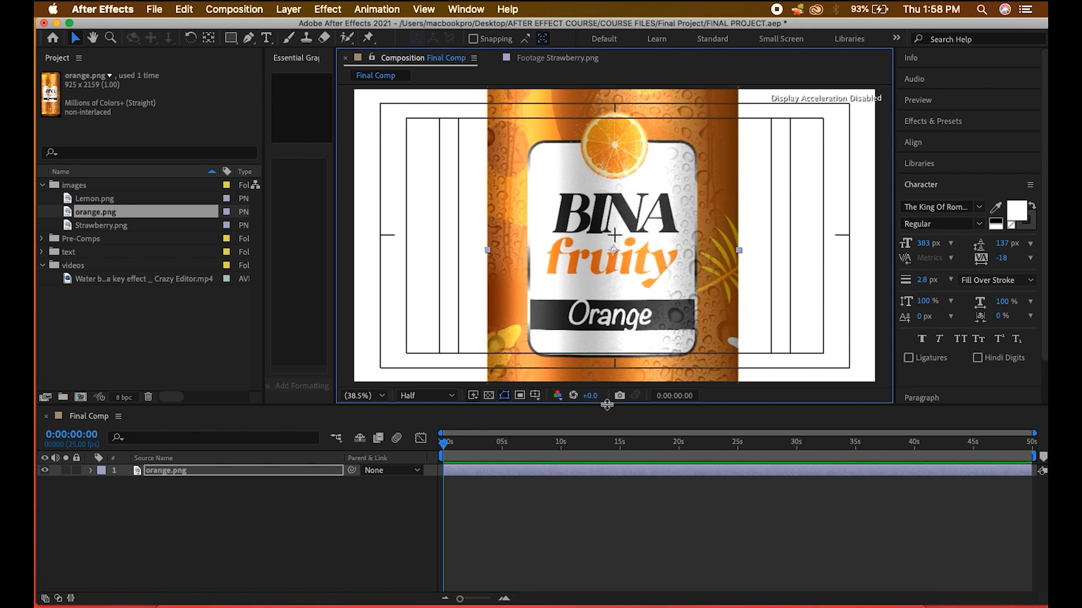
pyautogui.click(535, 396)
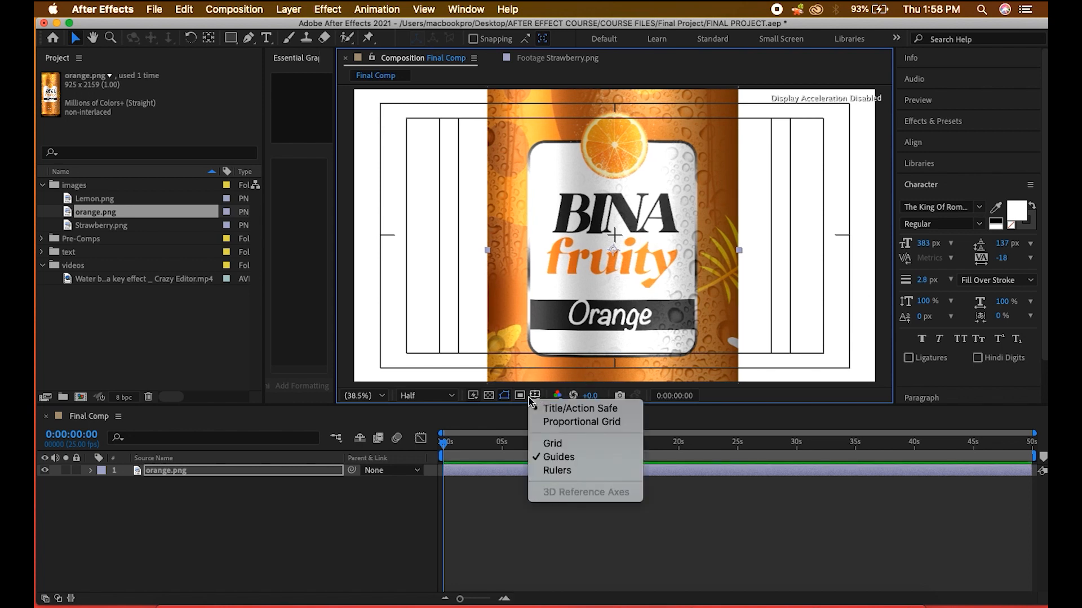
pyautogui.click(539, 394)
pyautogui.click(538, 394)
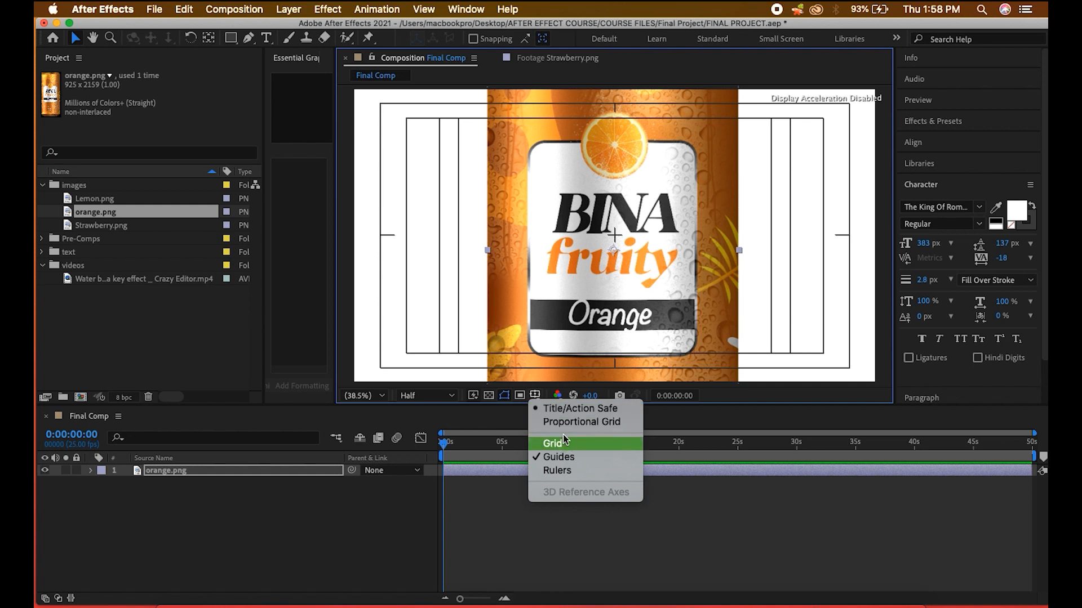
pyautogui.click(592, 220)
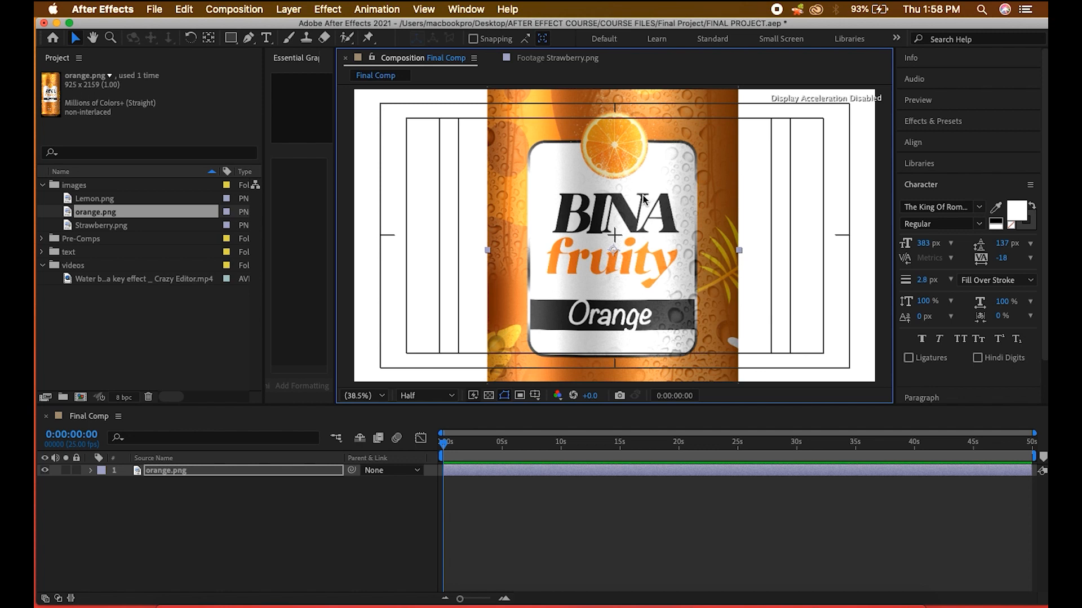
# - Trim the orange.png layer to about its first second and add Strawberry.png to the timeline as the top layer
pyautogui.moveTo(1031, 473); pyautogui.dragTo(459, 501)
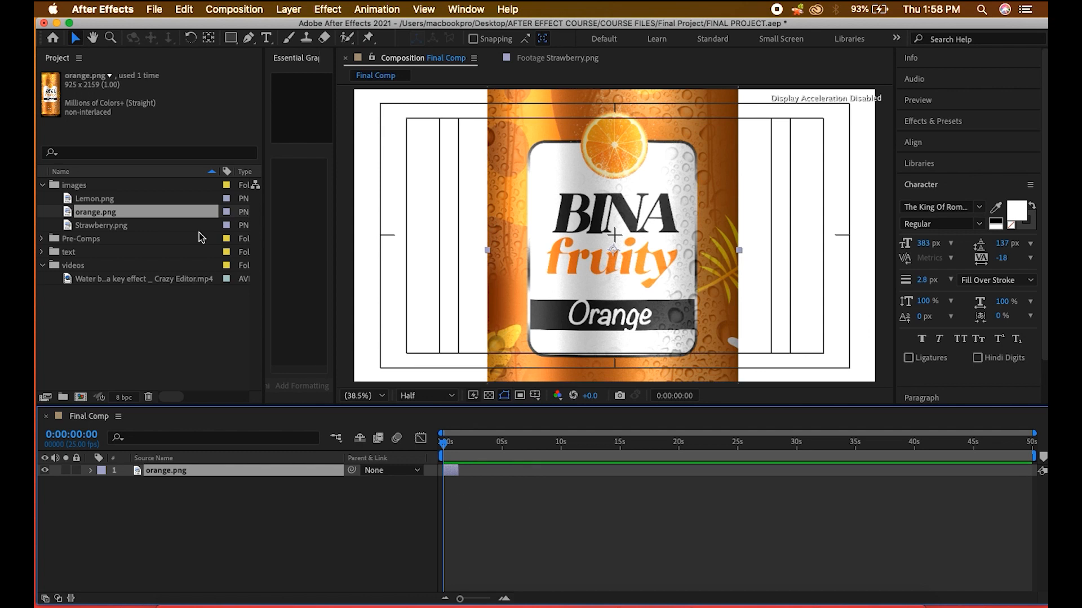
pyautogui.moveTo(102, 227); pyautogui.dragTo(472, 480)
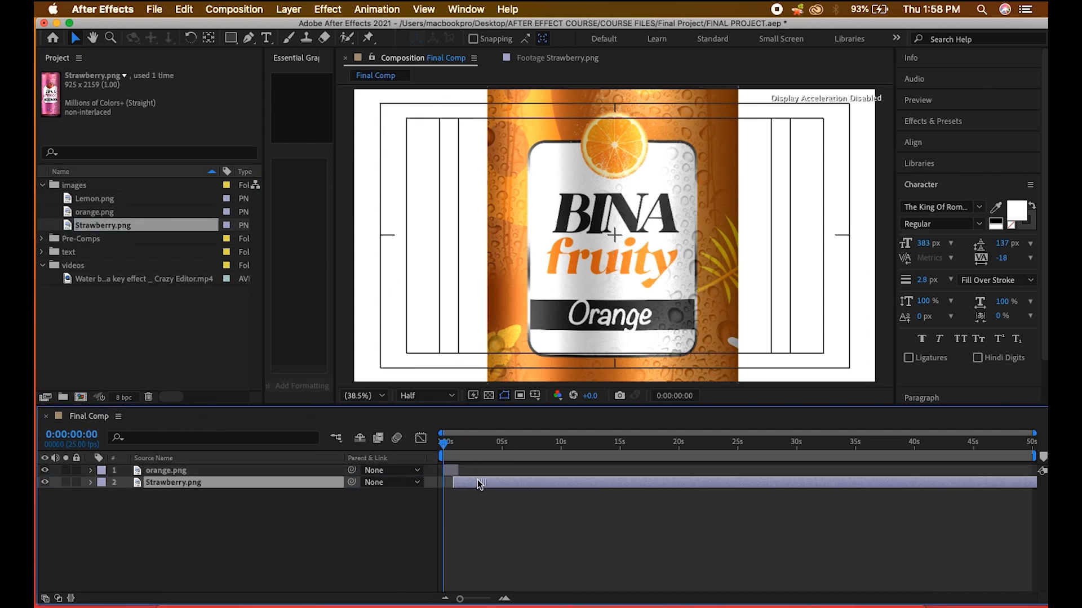
pyautogui.moveTo(226, 484); pyautogui.dragTo(225, 471)
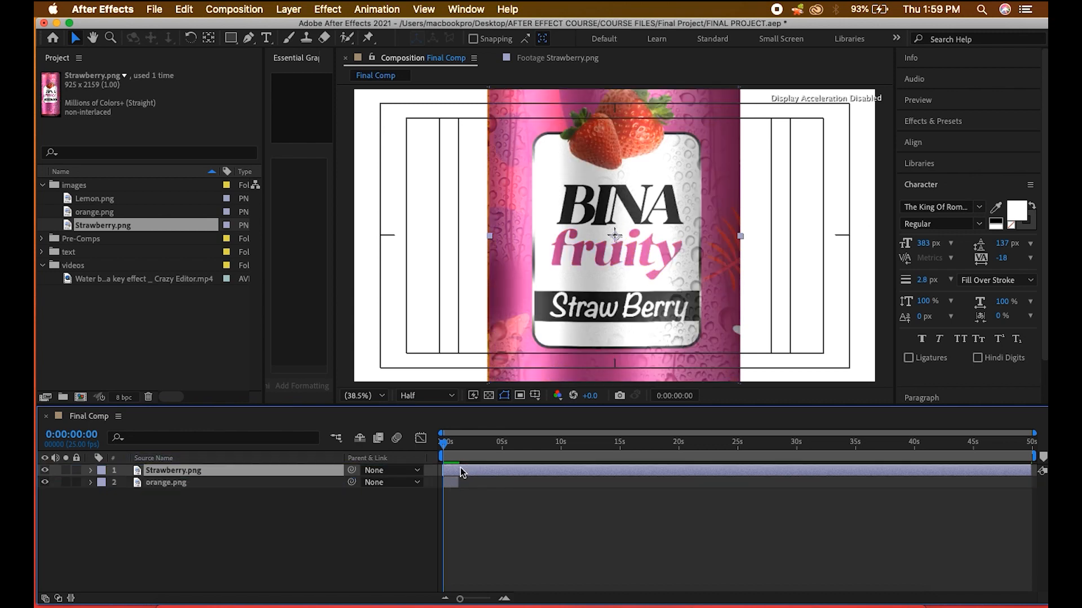
# - Trim Strawberry.png to a clip of about one second following the orange clip, and place orange.png above it in the layer stack
pyautogui.moveTo(461, 469); pyautogui.dragTo(459, 474)
pyautogui.moveTo(988, 473); pyautogui.dragTo(469, 471)
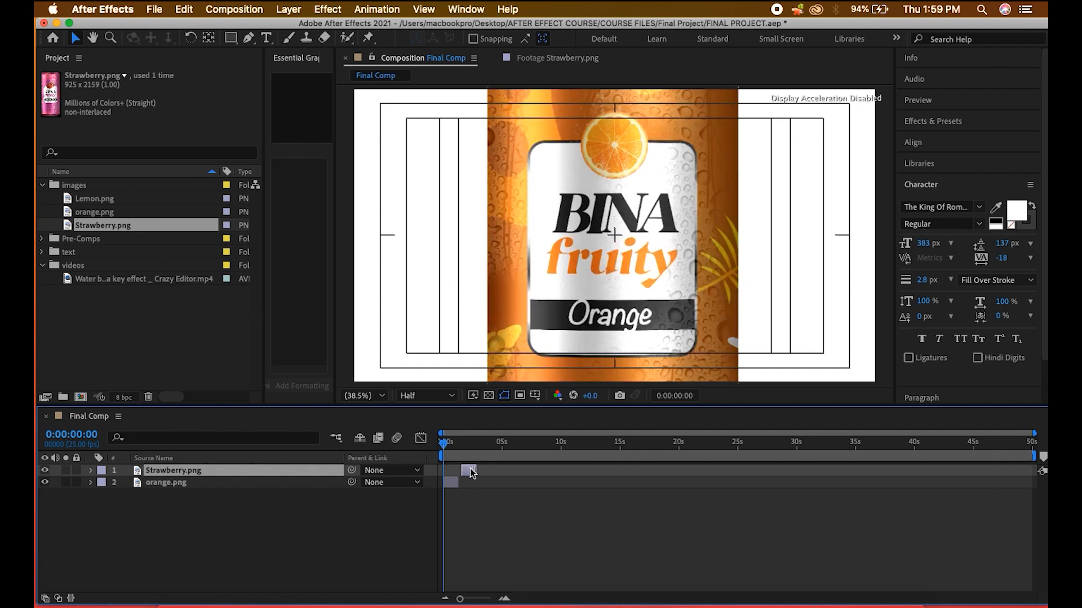
pyautogui.moveTo(282, 484); pyautogui.dragTo(285, 471)
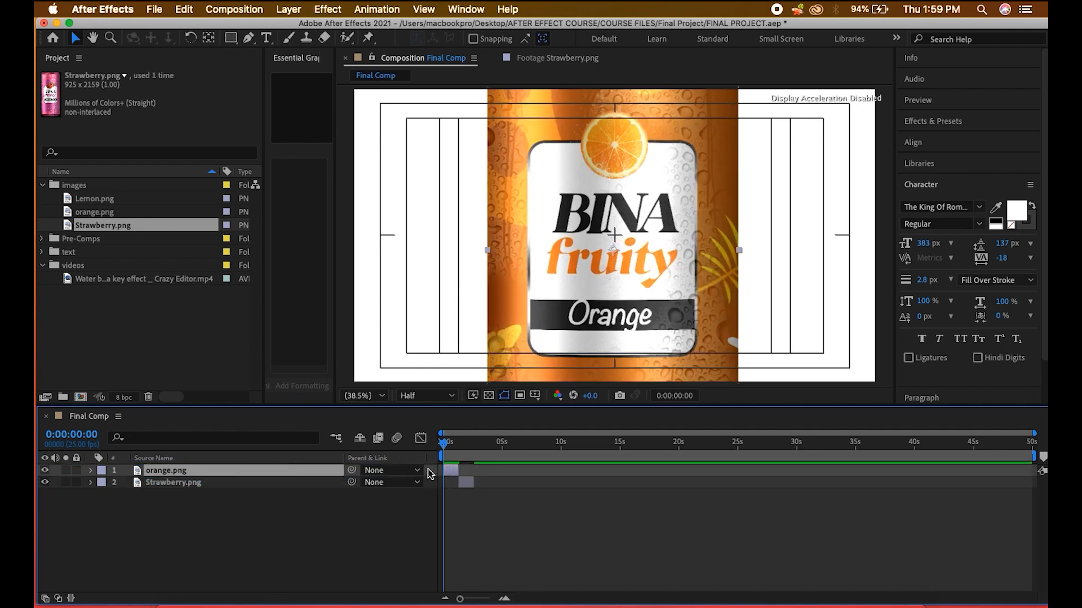
# - Extend orange.png to about 2.5 seconds and make Strawberry.png span from about 3 to 7 seconds
pyautogui.click(462, 480)
pyautogui.moveTo(476, 481)
pyautogui.mouseDown()
pyautogui.moveTo(501, 482)
pyautogui.moveTo(475, 473)
pyautogui.mouseUp()
pyautogui.click(502, 488)
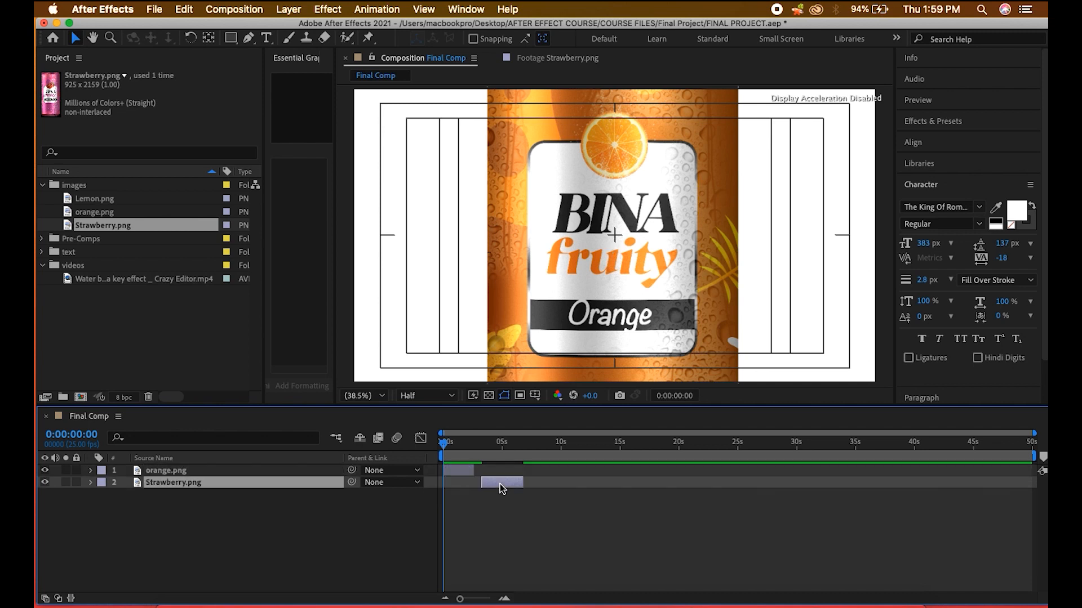
pyautogui.click(590, 546)
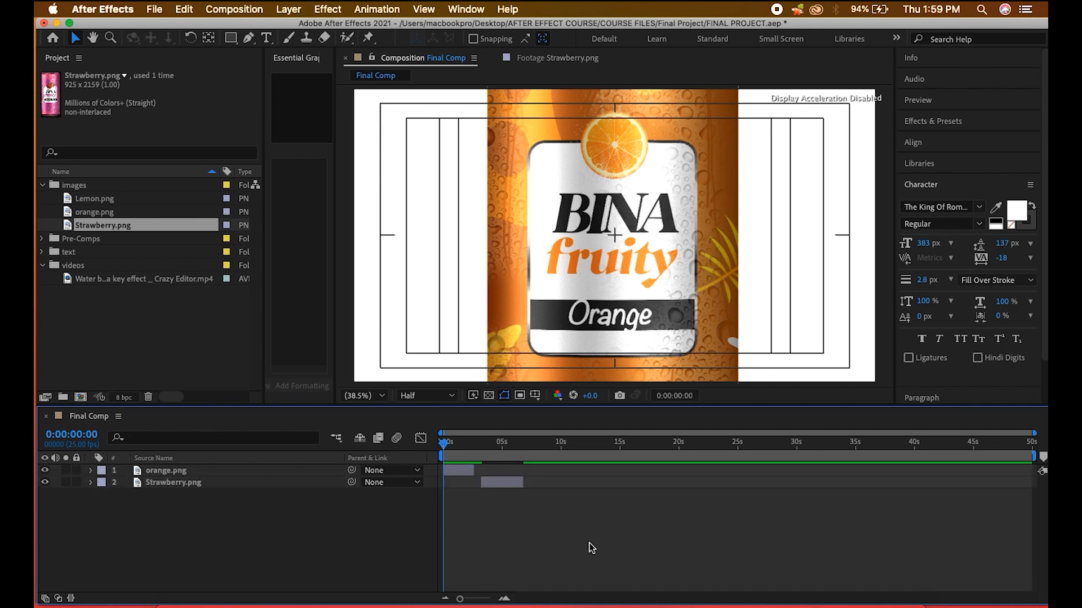
# - Add Lemon.png to Final Comp and reveal its transform properties and their values in the timeline
pyautogui.click(86, 201)
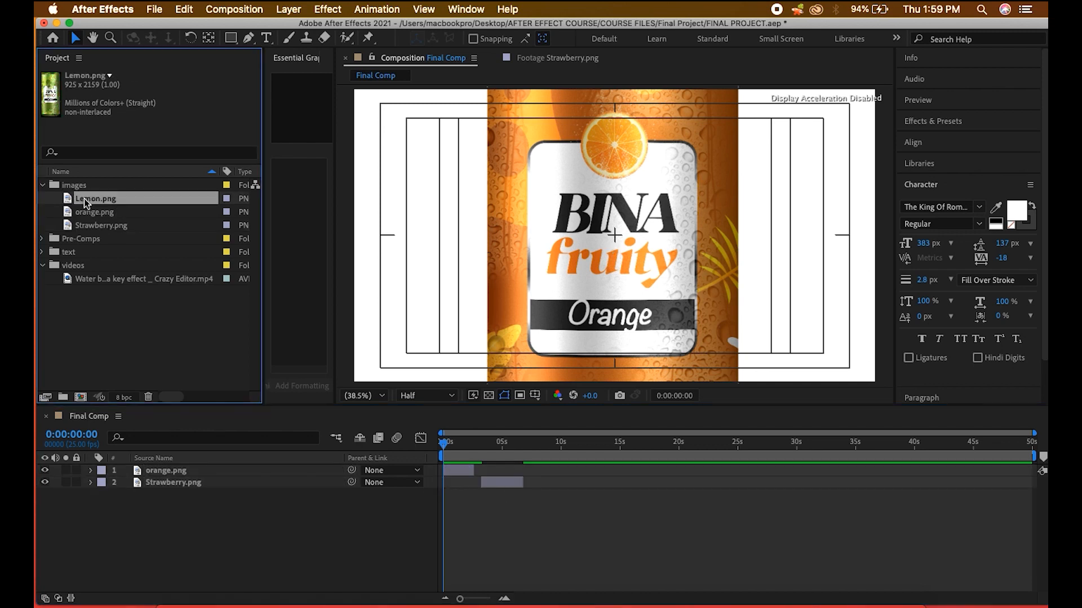
pyautogui.moveTo(103, 203); pyautogui.dragTo(684, 232)
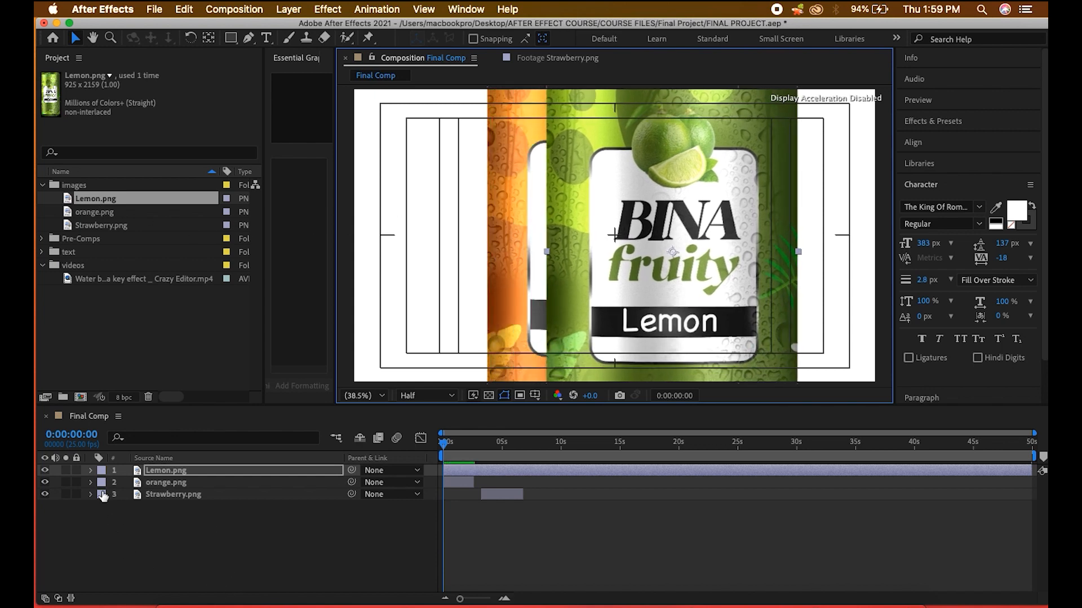
pyautogui.click(91, 471)
pyautogui.click(104, 483)
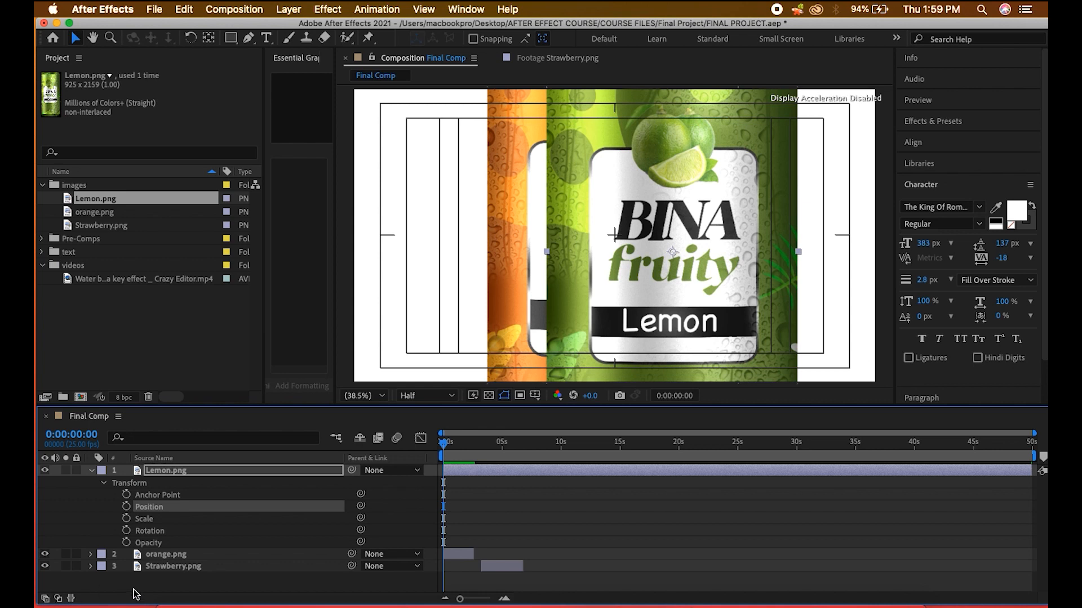
pyautogui.click(45, 598)
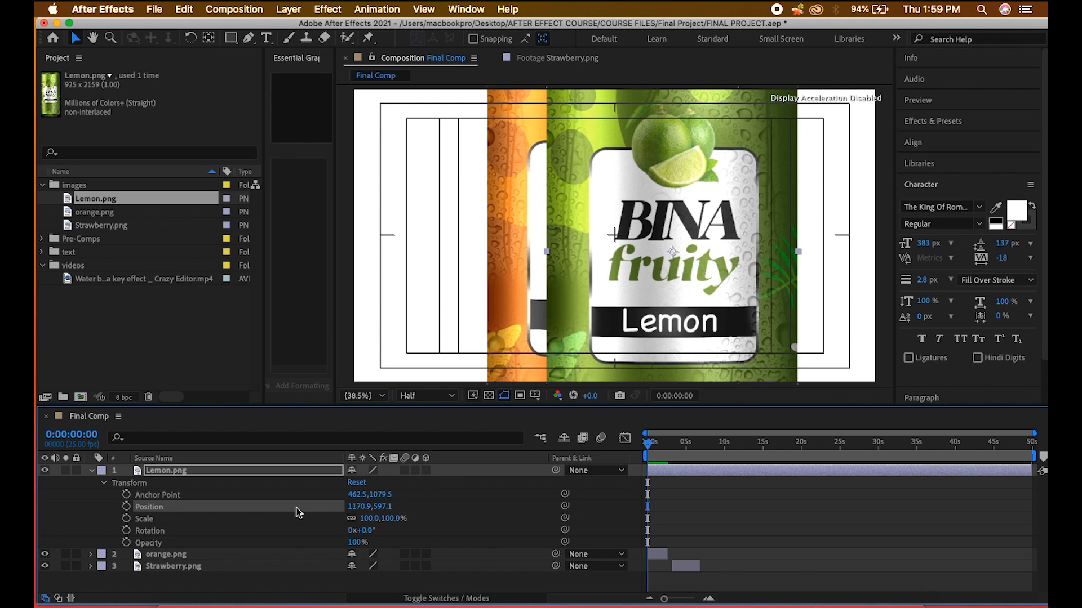
# - Align Lemon.png over the orange can at position 950.6, 568.6, using 42% opacity for the overlay and restoring it to 100%
pyautogui.moveTo(355, 543); pyautogui.dragTo(316, 545)
pyautogui.moveTo(776, 225); pyautogui.dragTo(714, 218)
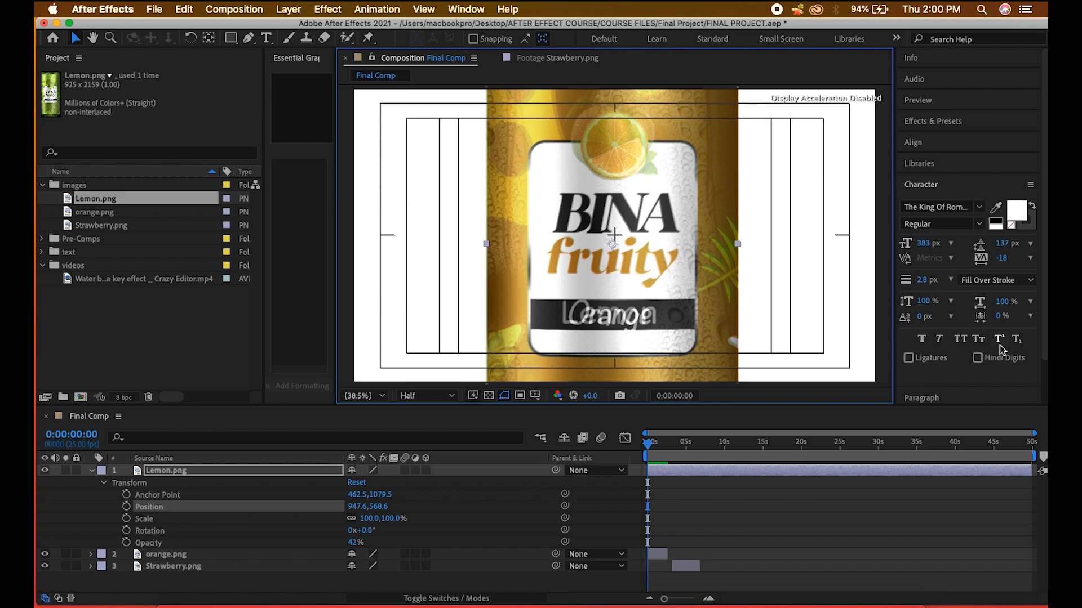
pyautogui.press('Right')
pyautogui.press('Right')
pyautogui.press('Right')
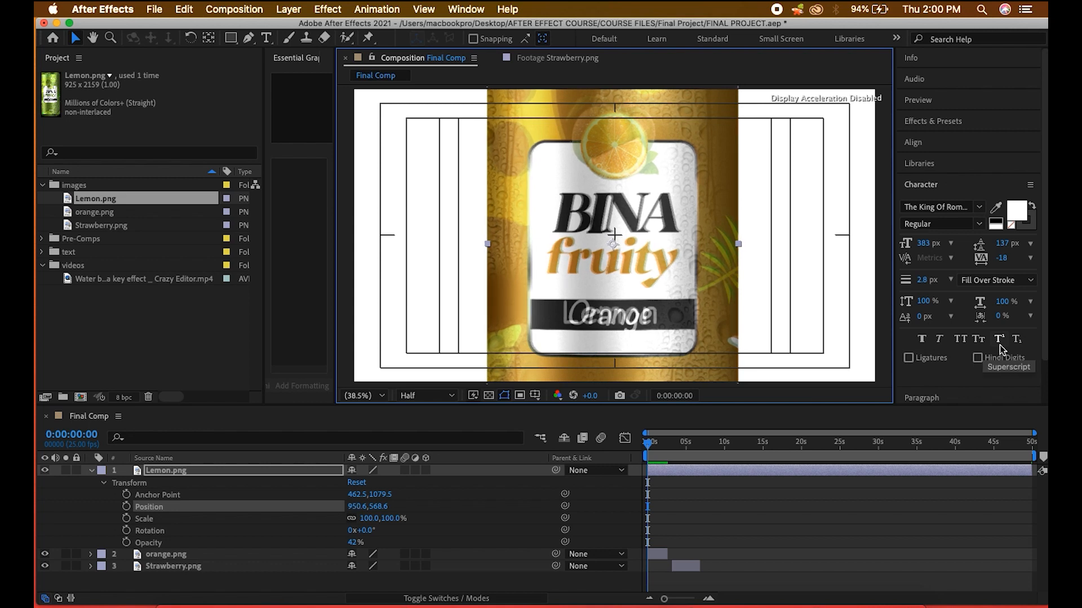
pyautogui.press('Left')
pyautogui.press('Left')
pyautogui.press('Left')
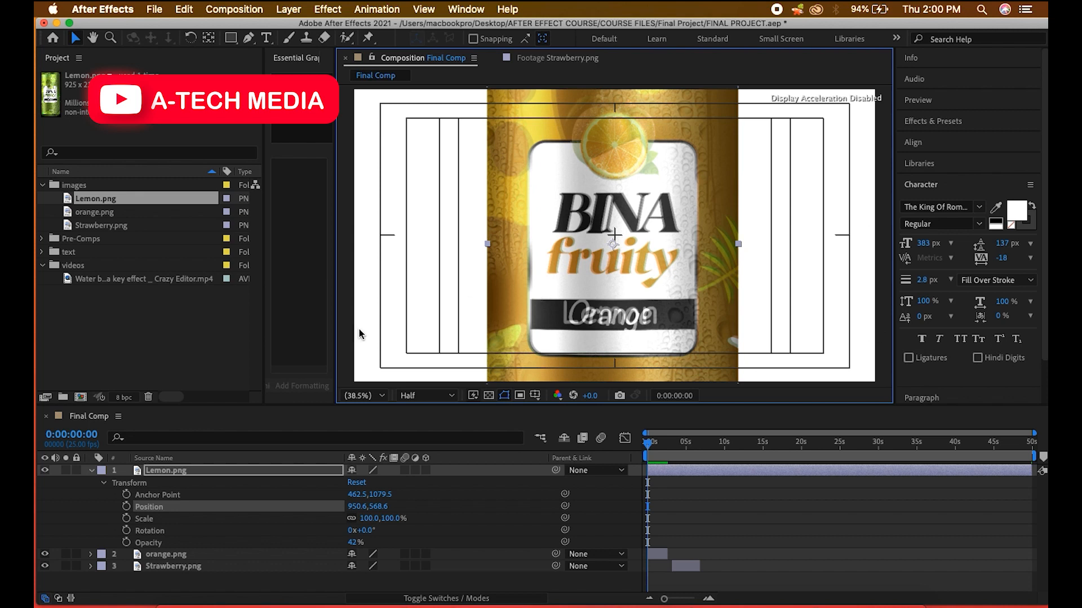
pyautogui.moveTo(353, 544); pyautogui.dragTo(894, 568)
pyautogui.click(774, 527)
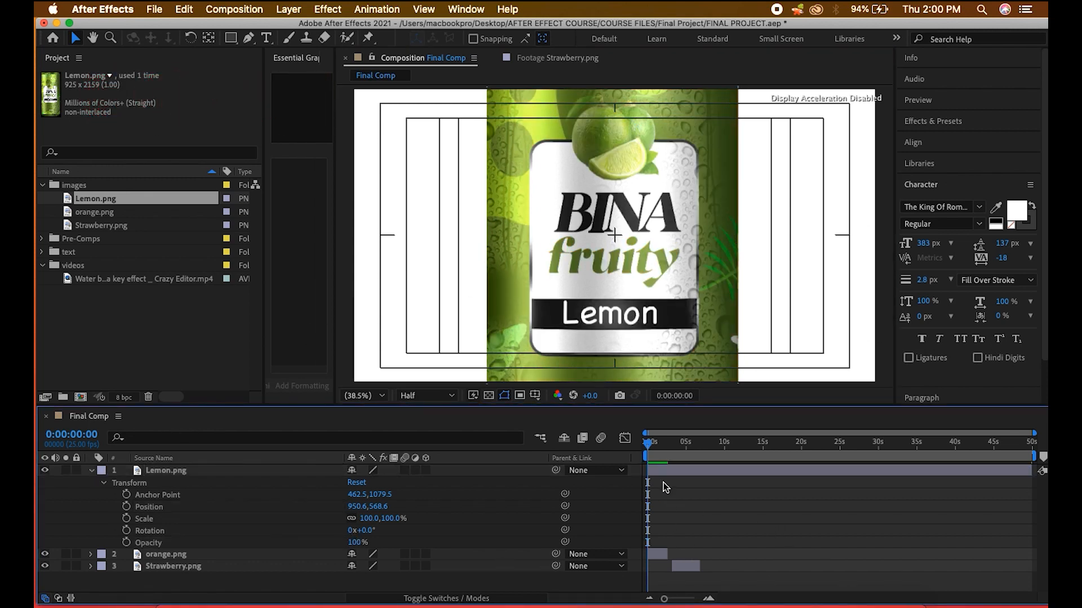
# - Trim the start of Lemon.png to about 6.5 seconds and shift Strawberry.png earlier so it overlaps the end of orange.png
pyautogui.moveTo(648, 471); pyautogui.dragTo(697, 472)
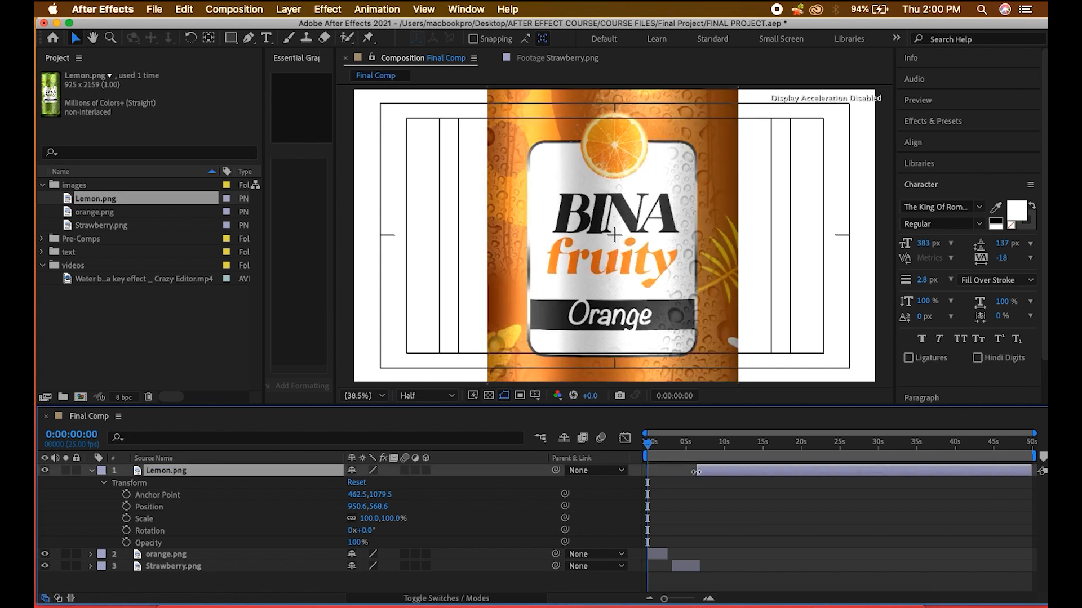
pyautogui.moveTo(683, 566); pyautogui.dragTo(669, 567)
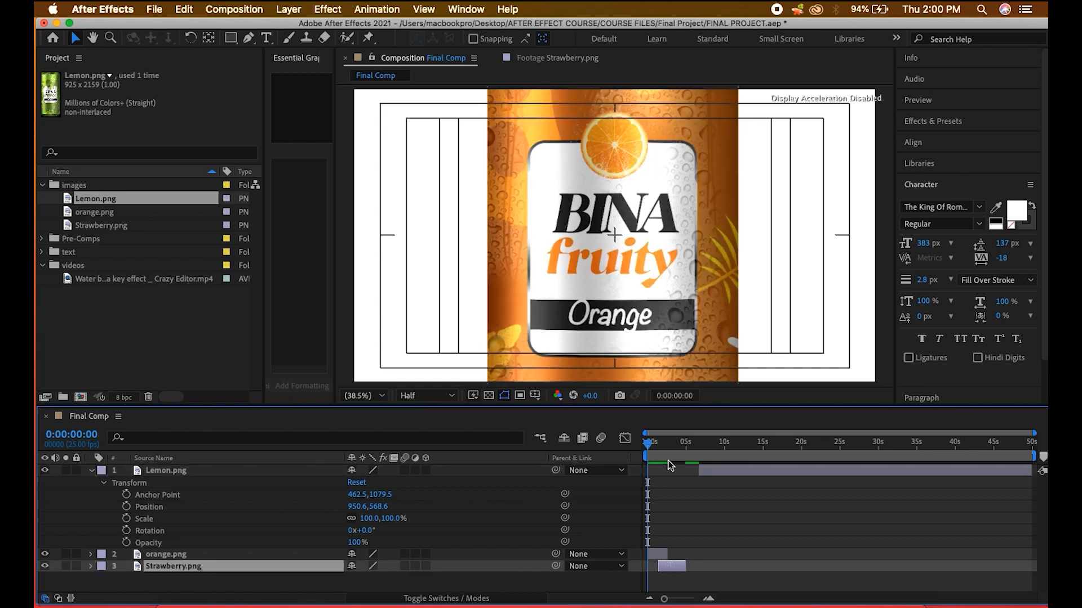
# - Align orange.png over the strawberry can at position 965.8, 560.8, using 61% opacity for the overlay and restoring it to 100%
pyautogui.moveTo(655, 454); pyautogui.dragTo(664, 457)
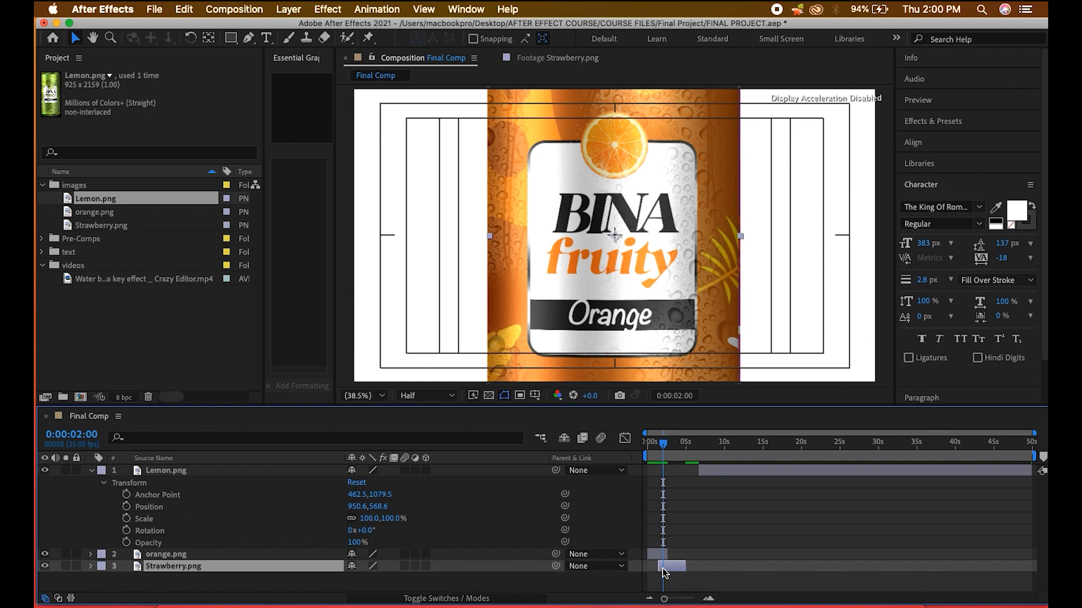
pyautogui.click(338, 551)
pyautogui.click(91, 555)
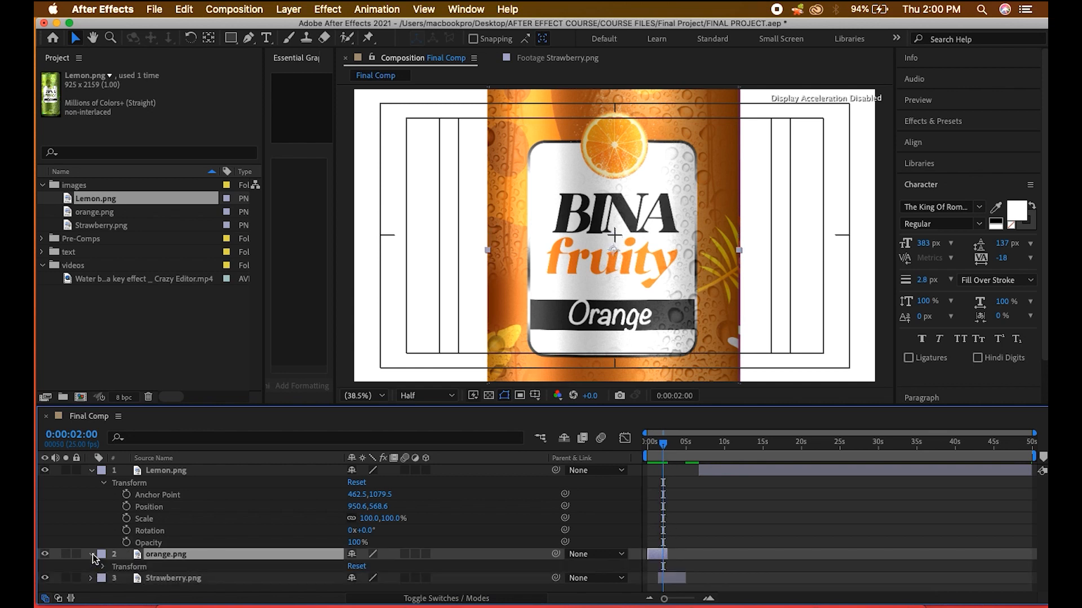
pyautogui.click(103, 567)
pyautogui.scroll(-4, 251, 550)
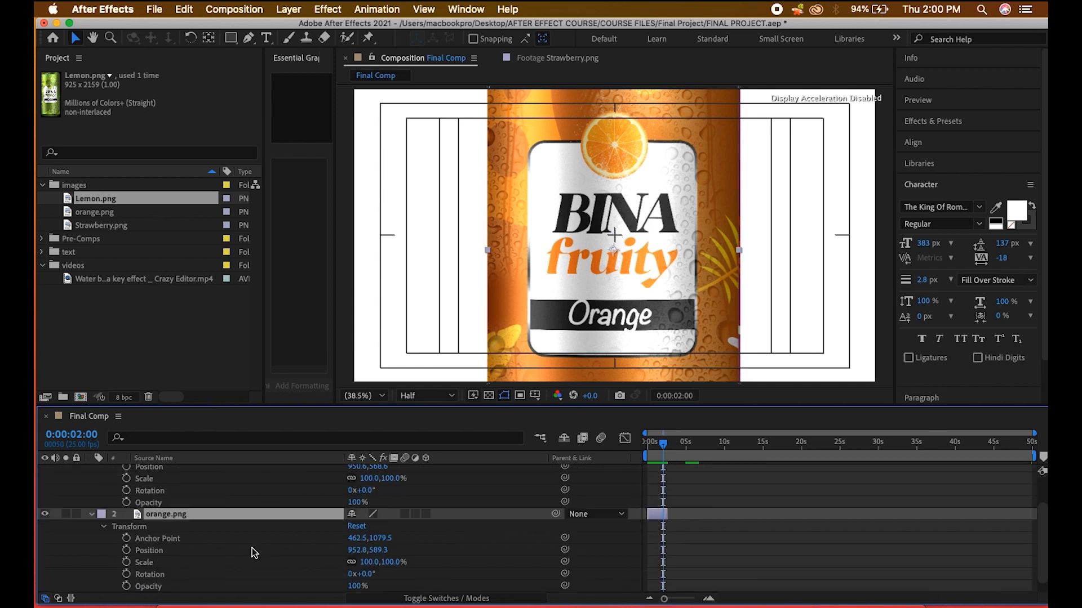
pyautogui.moveTo(357, 574); pyautogui.dragTo(335, 576)
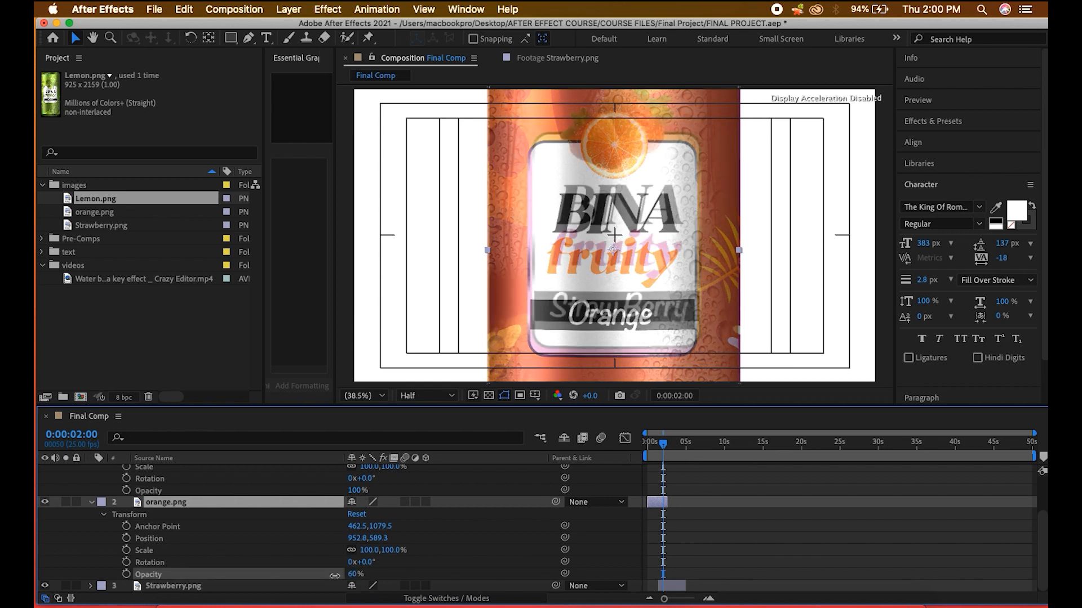
pyautogui.moveTo(582, 255); pyautogui.dragTo(586, 245)
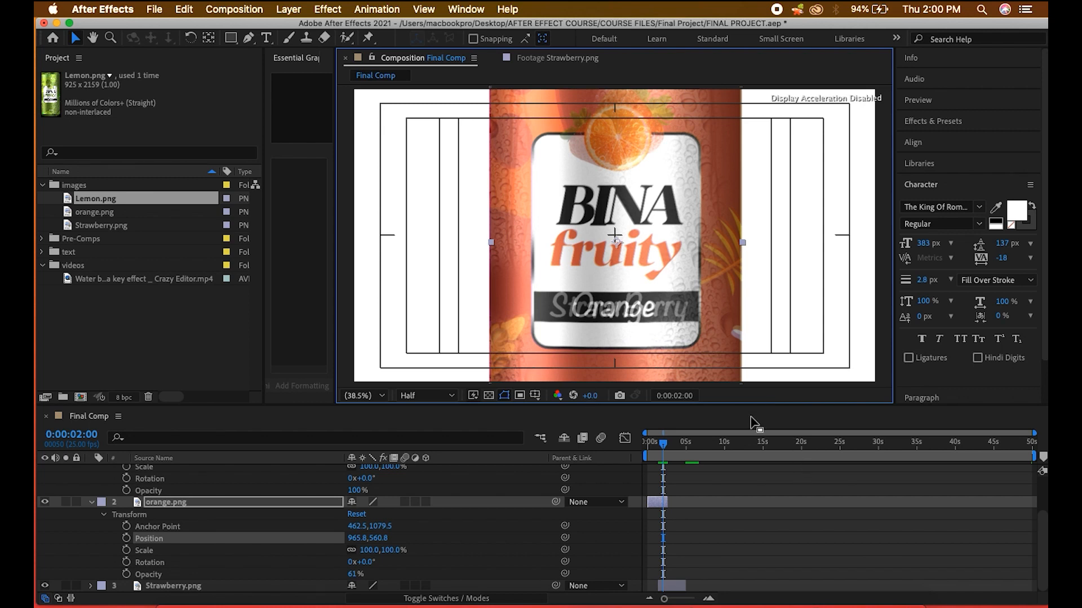
pyautogui.click(732, 533)
pyautogui.moveTo(356, 581); pyautogui.dragTo(881, 554)
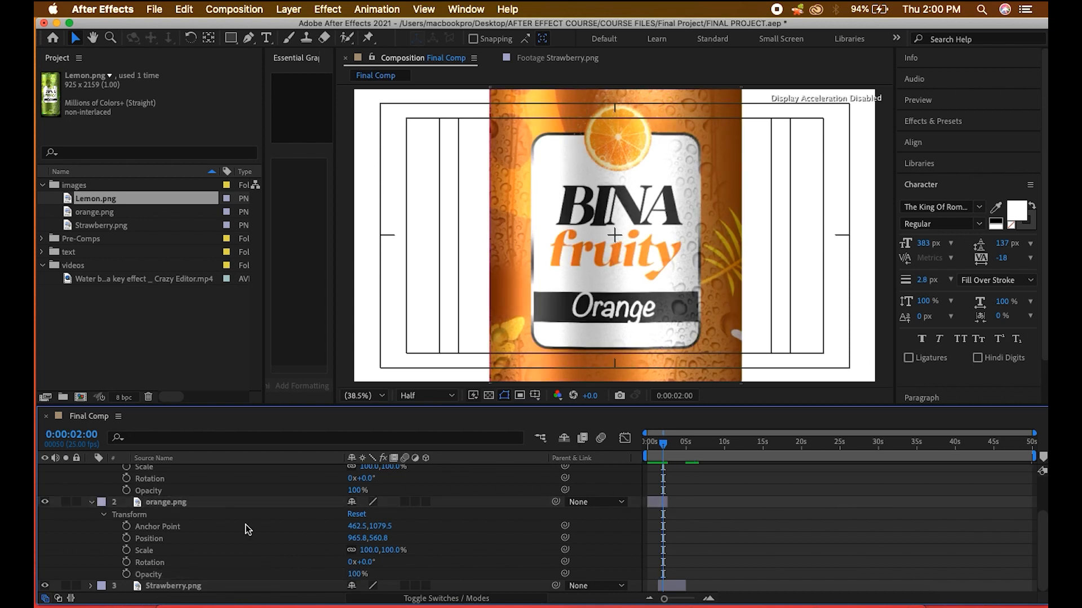
# - Extend orange.png to about 6 seconds and shift Lemon.png and Strawberry.png to start at about 15.5 and 14 seconds
pyautogui.scroll(2, 237, 529)
pyautogui.click(92, 471)
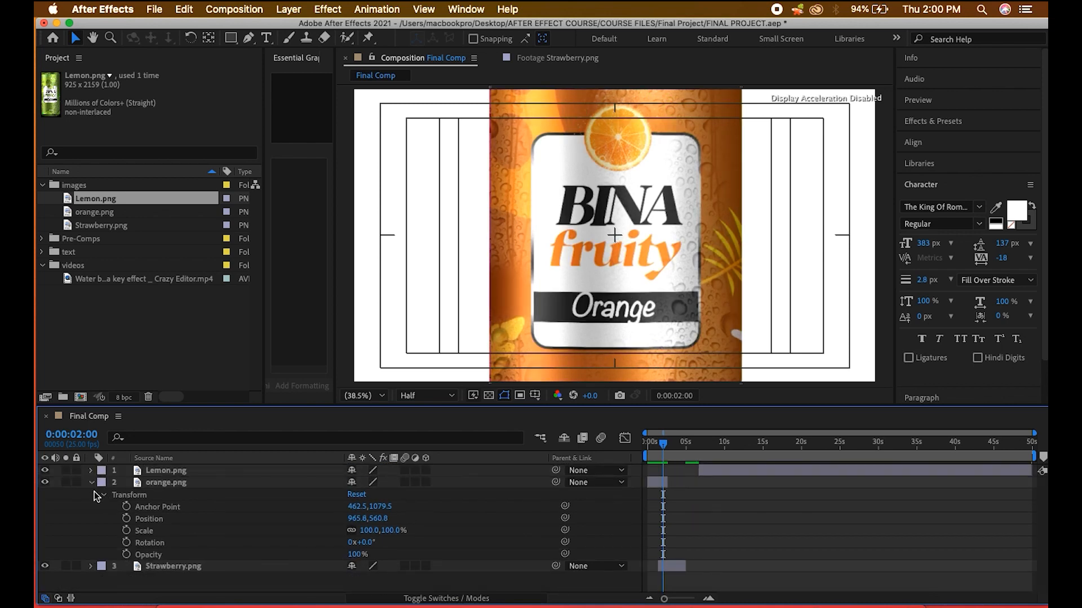
pyautogui.click(92, 482)
pyautogui.moveTo(672, 496)
pyautogui.mouseDown()
pyautogui.moveTo(692, 495)
pyautogui.moveTo(671, 482)
pyautogui.moveTo(692, 475)
pyautogui.moveTo(678, 475)
pyautogui.mouseUp()
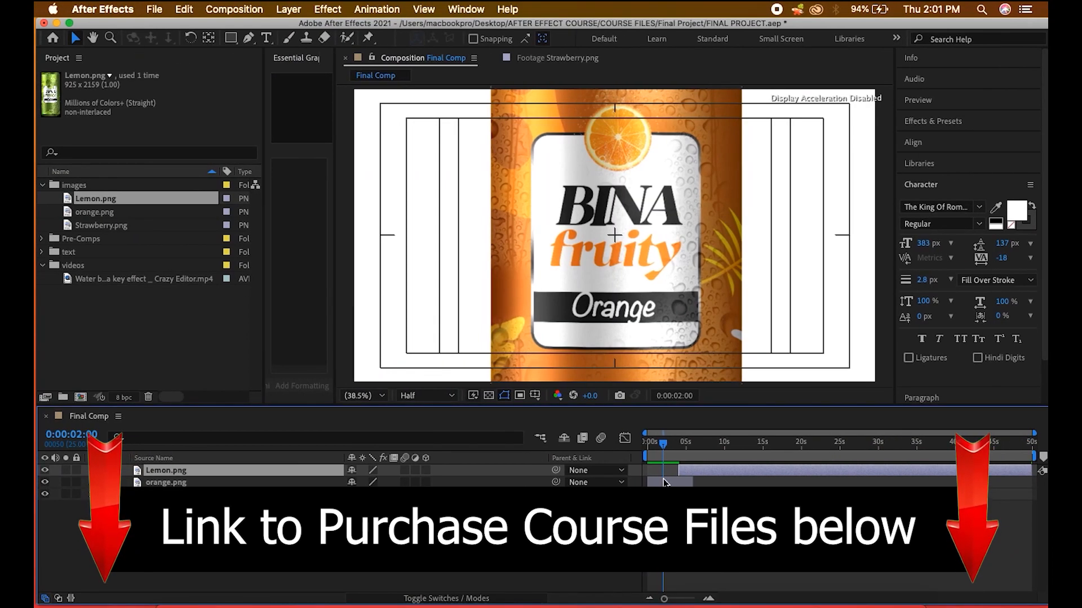
pyautogui.moveTo(720, 473); pyautogui.dragTo(810, 475)
pyautogui.moveTo(694, 501); pyautogui.dragTo(772, 501)
# - Return to the start of Final Comp and reveal orange.png's transform properties
pyautogui.moveTo(664, 445); pyautogui.dragTo(642, 448)
pyautogui.click(666, 485)
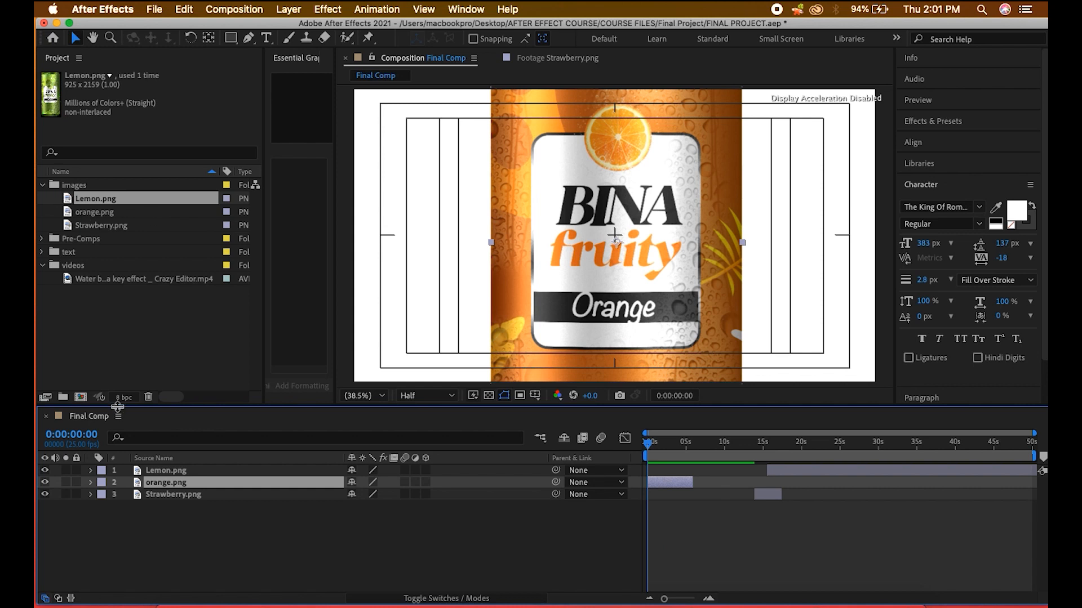
pyautogui.click(91, 482)
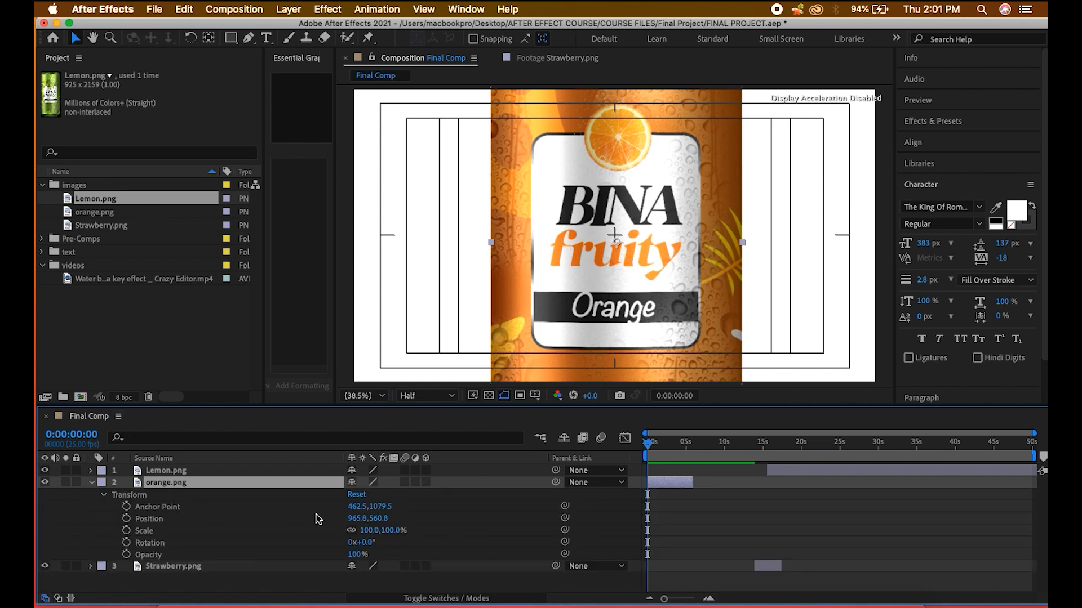
pyautogui.moveTo(356, 518); pyautogui.dragTo(317, 516)
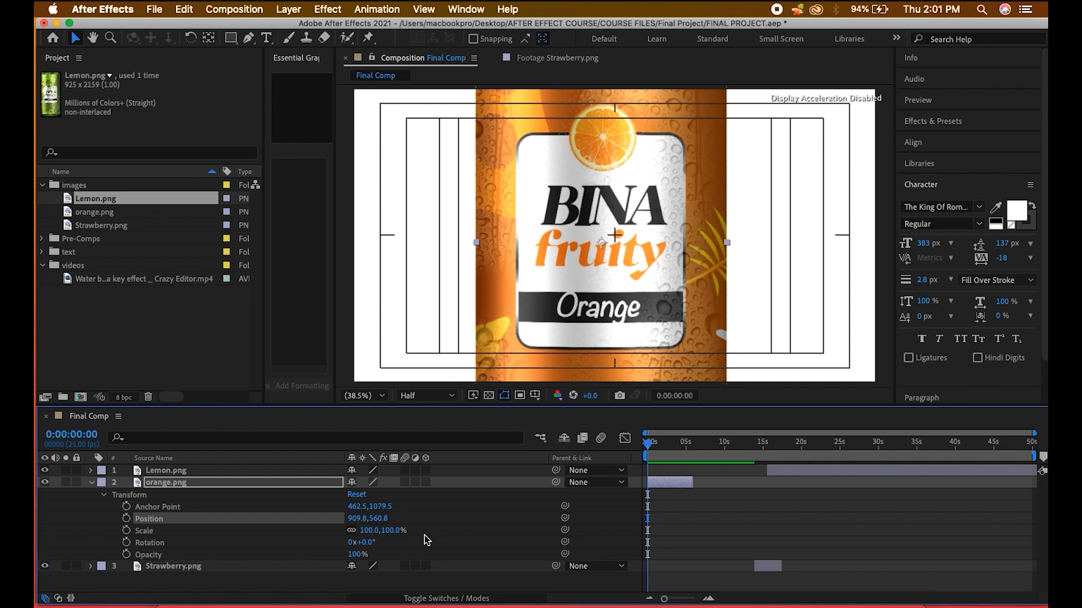
pyautogui.press('super+z')
pyautogui.moveTo(681, 234); pyautogui.dragTo(652, 165)
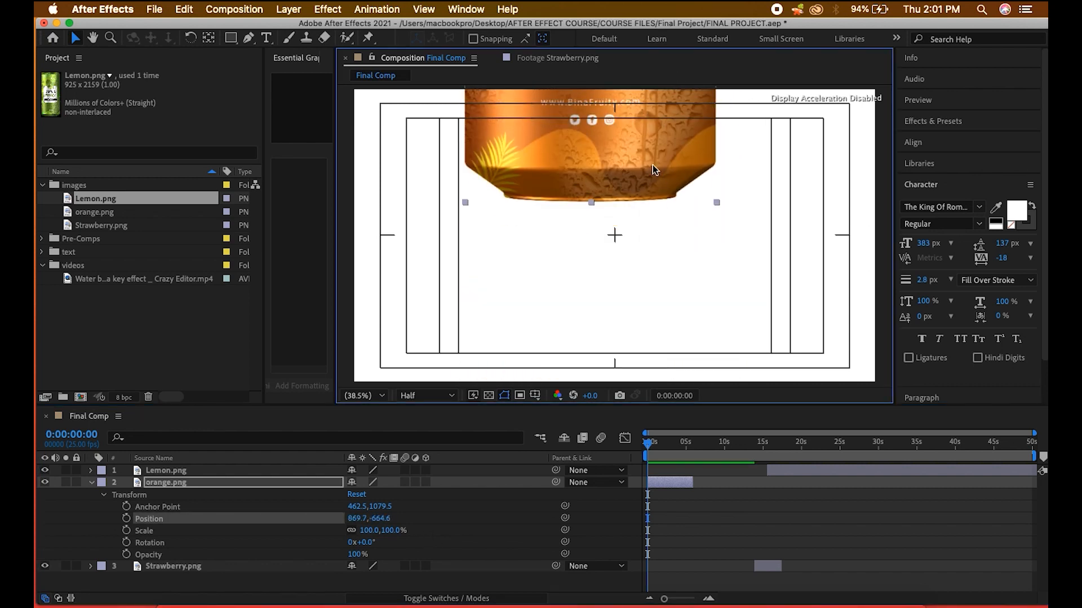
pyautogui.press('super+z')
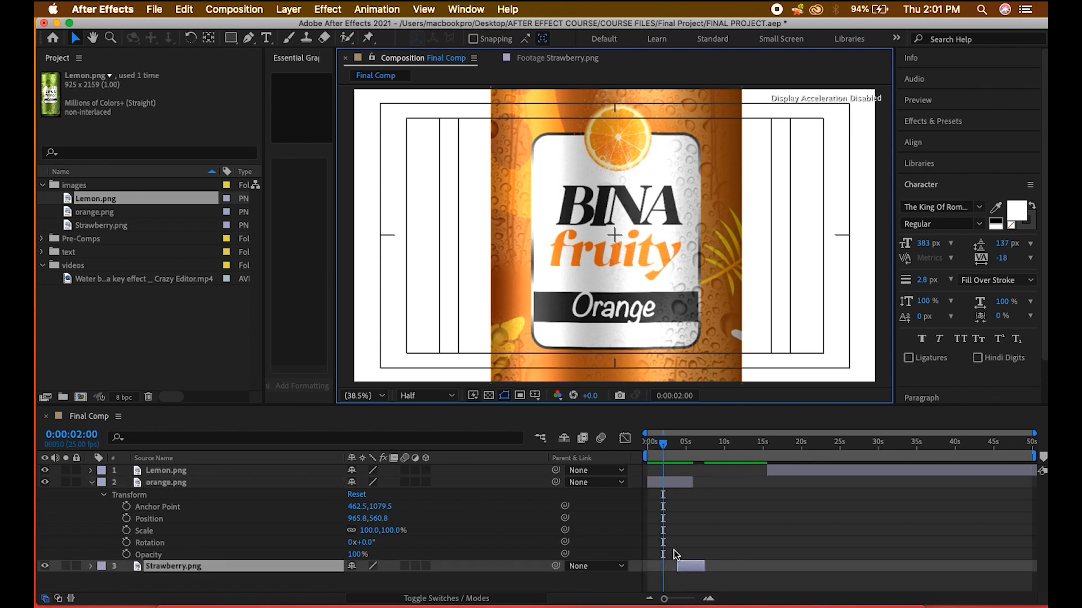
# - Shift Strawberry.png along the timeline so it spans from about 28.5 to 32 seconds
pyautogui.moveTo(687, 570); pyautogui.dragTo(877, 569)
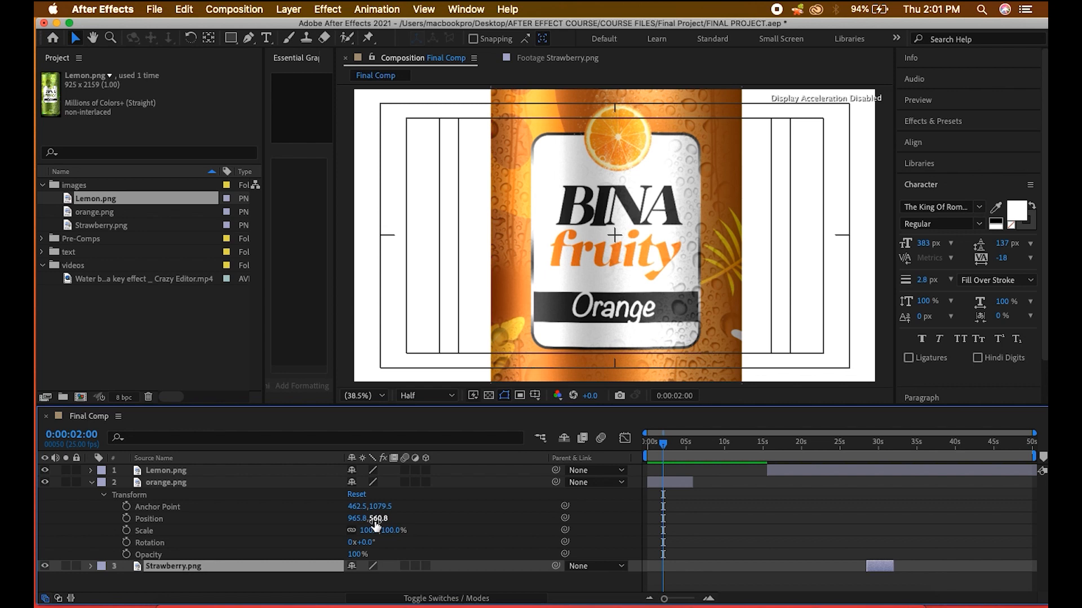
# - Try to raise orange.png out above the frame at position 965.8, -1095.2 and return to the start of the composition
pyautogui.moveTo(378, 523)
pyautogui.mouseDown()
pyautogui.moveTo(389, 526)
pyautogui.moveTo(379, 523)
pyautogui.mouseUp()
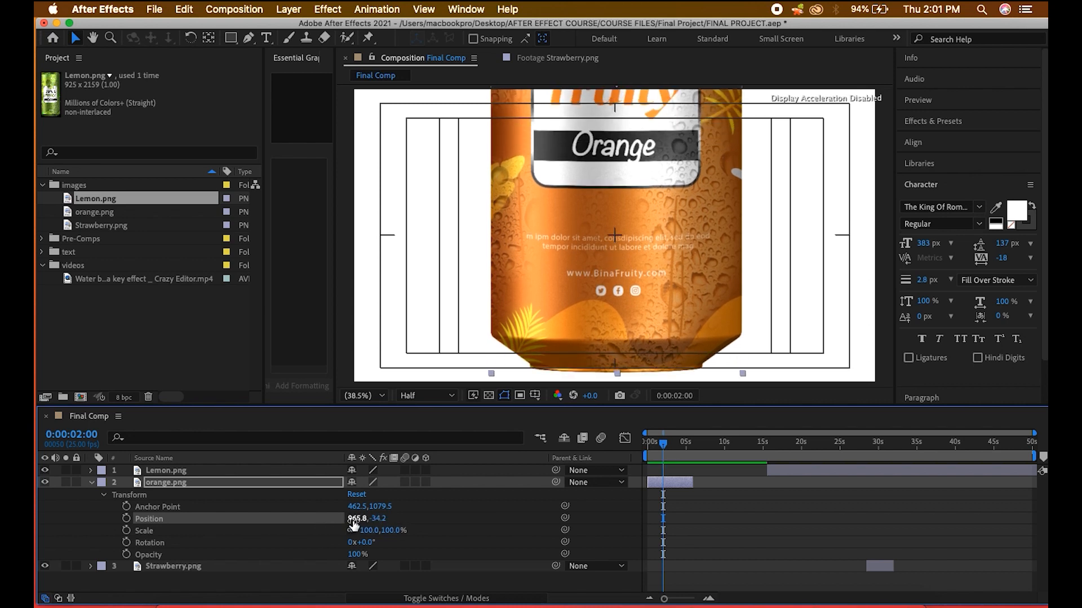
pyautogui.moveTo(377, 522); pyautogui.dragTo(231, 521)
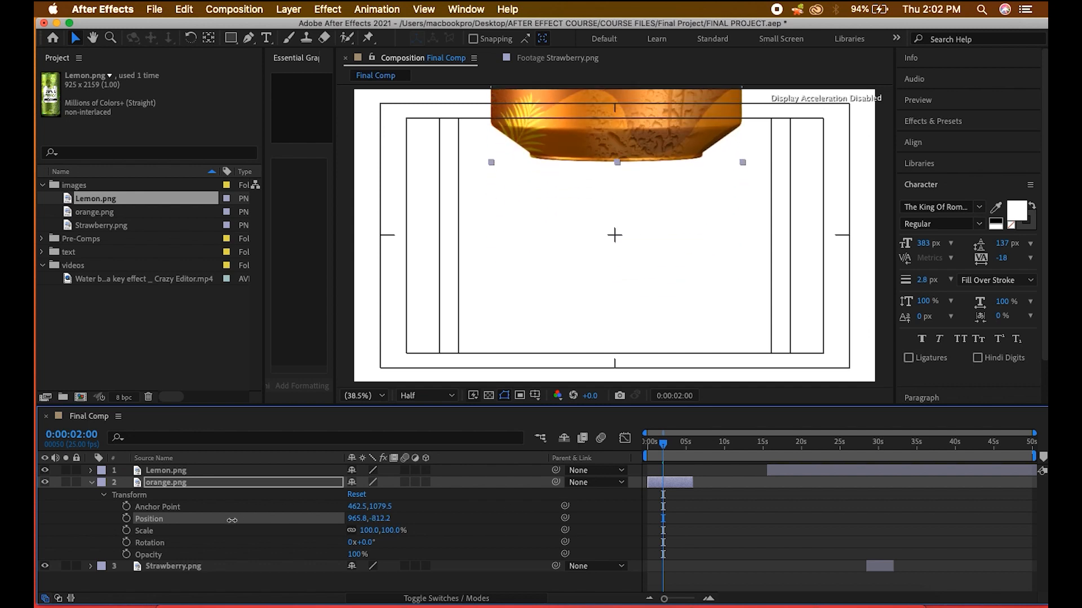
pyautogui.moveTo(386, 522); pyautogui.dragTo(166, 544)
pyautogui.moveTo(385, 523); pyautogui.dragTo(393, 530)
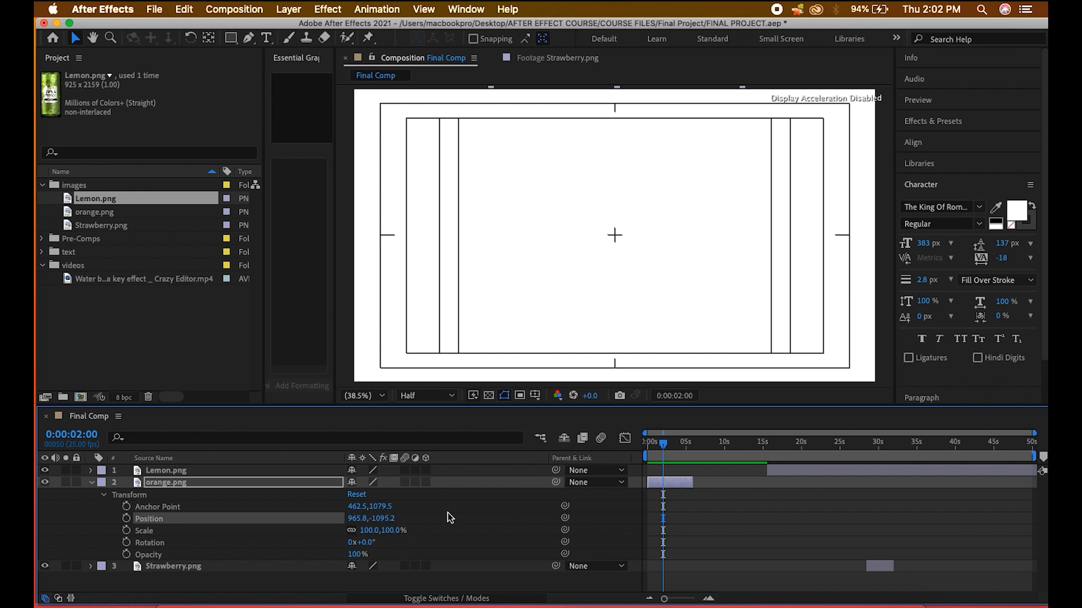
pyautogui.moveTo(664, 443); pyautogui.dragTo(590, 441)
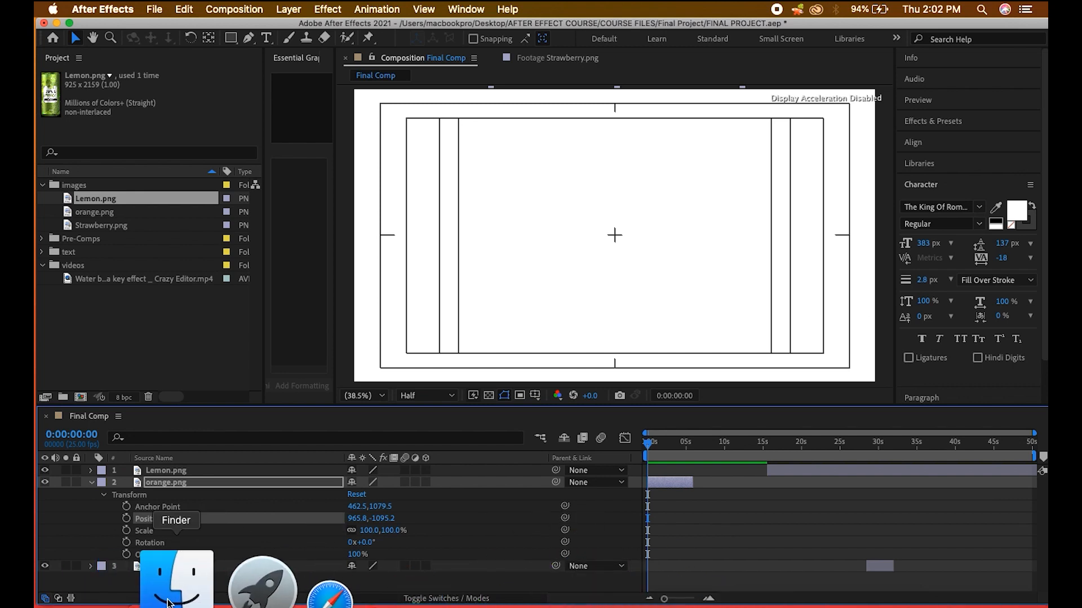
# - Switch to Finder, examine how the cans enter in the first seconds of Fruit Juice Motion Advert .mp4, and return to After Effects
pyautogui.click(180, 580)
pyautogui.press('space')
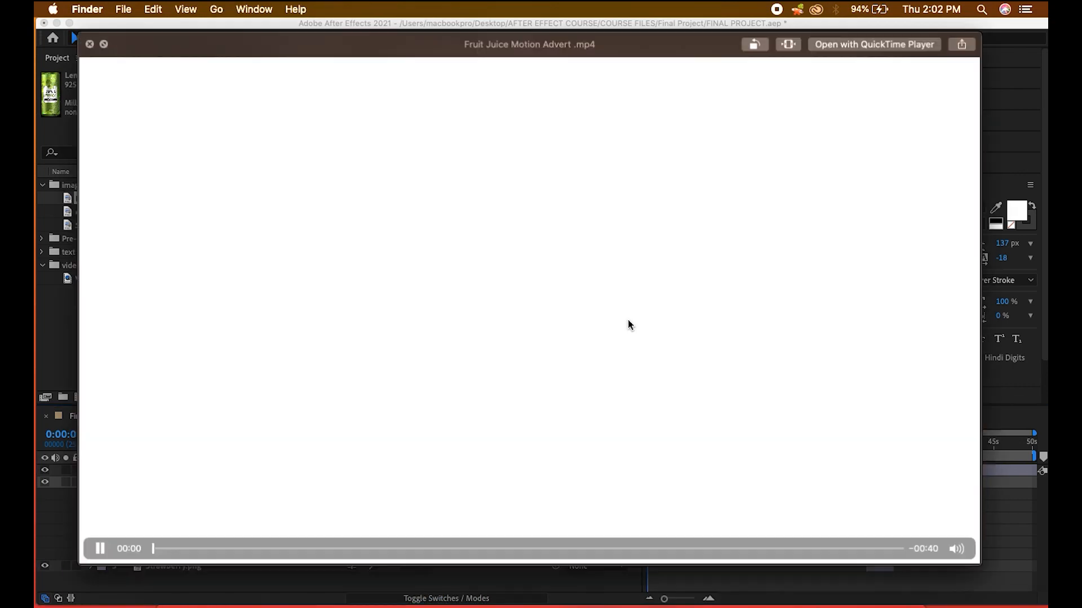
pyautogui.click(154, 550)
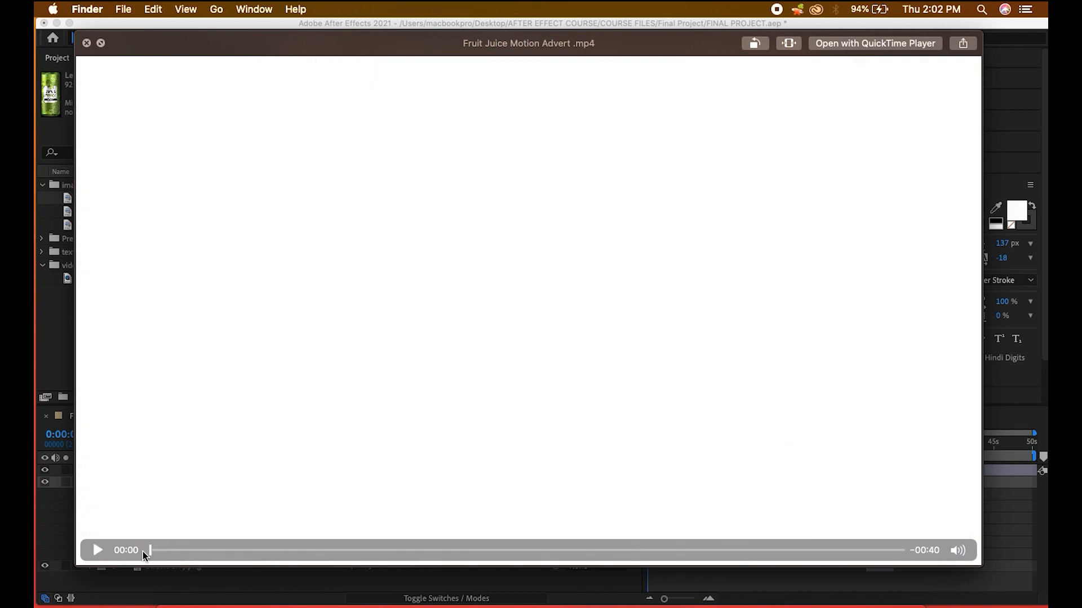
pyautogui.moveTo(154, 550); pyautogui.dragTo(172, 550)
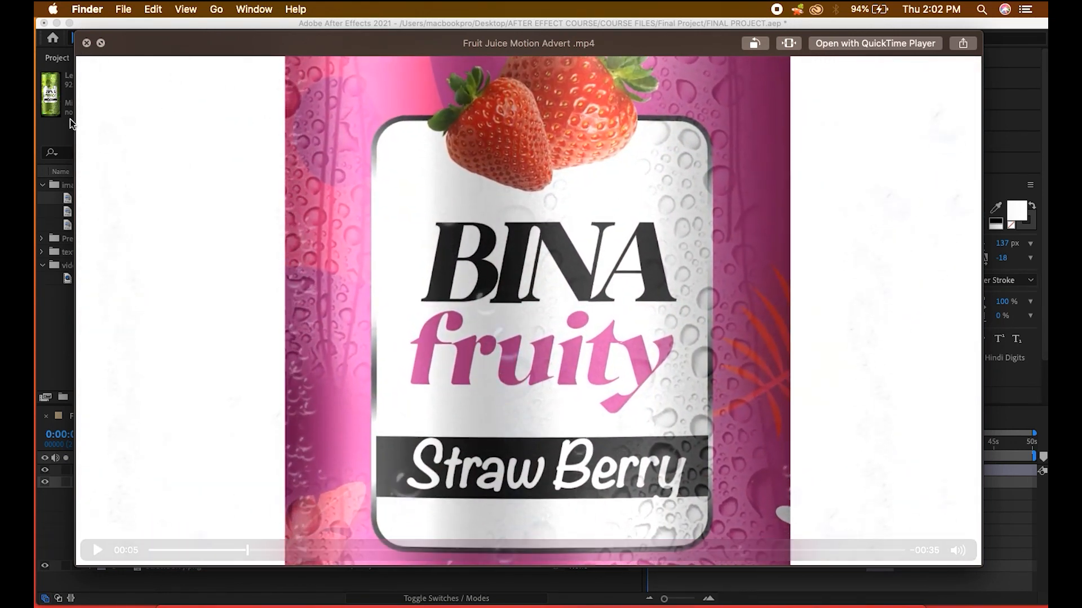
pyautogui.click(88, 42)
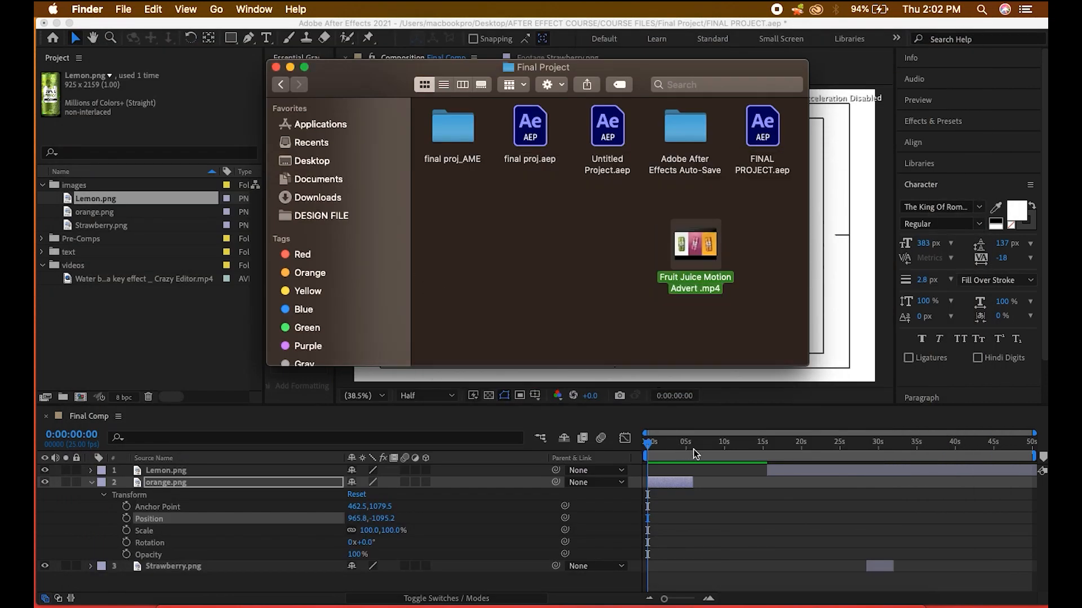
pyautogui.click(704, 428)
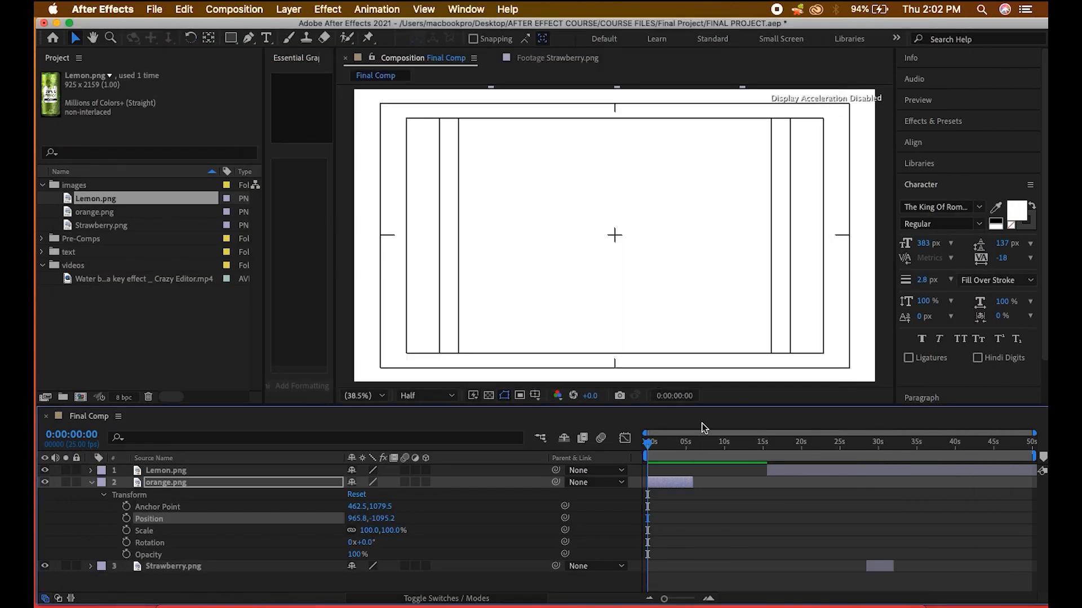
# - Undo the vertical position changes made to orange.png
pyautogui.click(653, 445)
pyautogui.press('space')
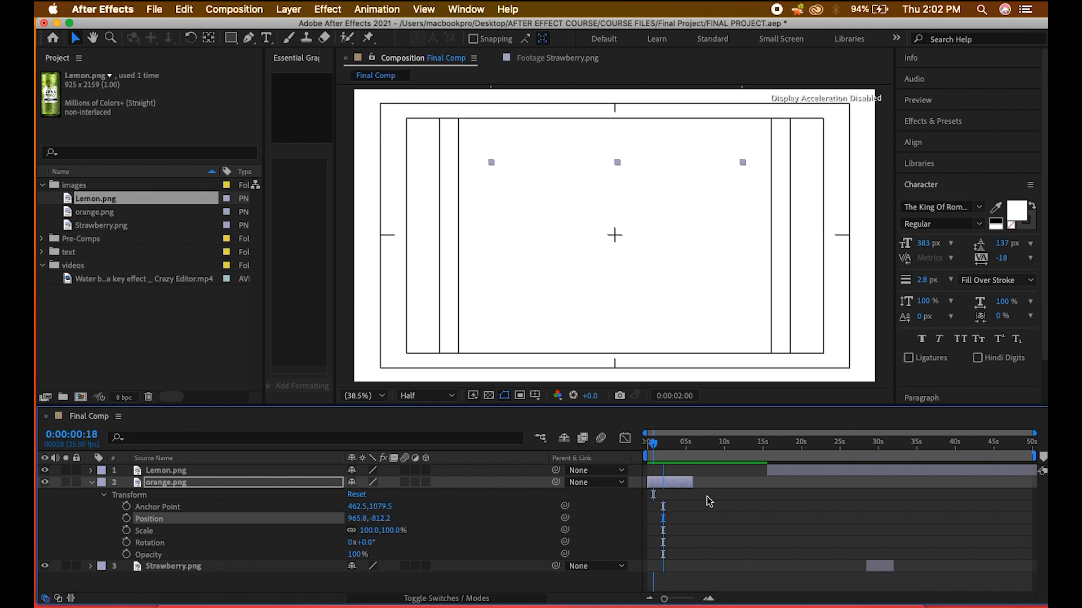
pyautogui.press('super+z')
pyautogui.press('super+z')
pyautogui.press('super+z')
pyautogui.press('super+z')
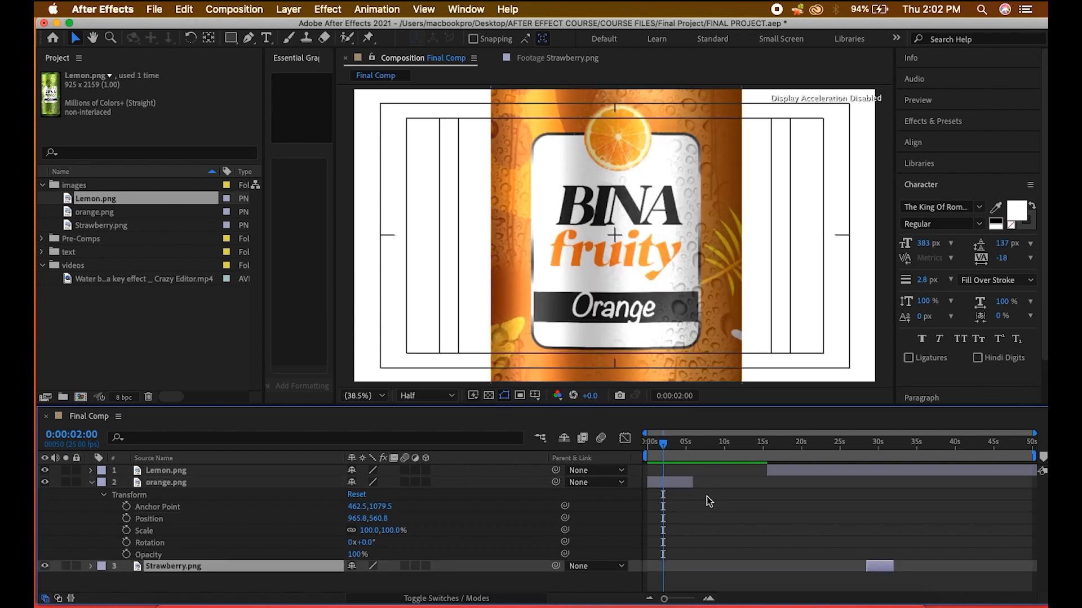
# - Keyframe orange.png's position at 965.8, 560.8 at 0 seconds and 965.8, -1121.2 at 0:00:04:19, and preview the movement from the start
pyautogui.moveTo(668, 447); pyautogui.dragTo(625, 454)
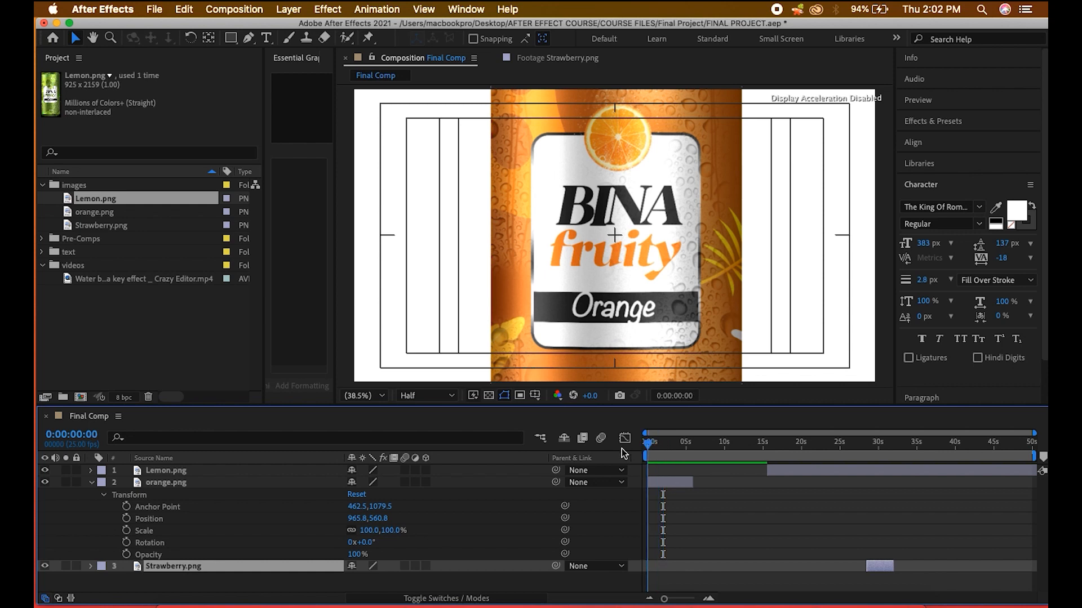
pyautogui.click(126, 519)
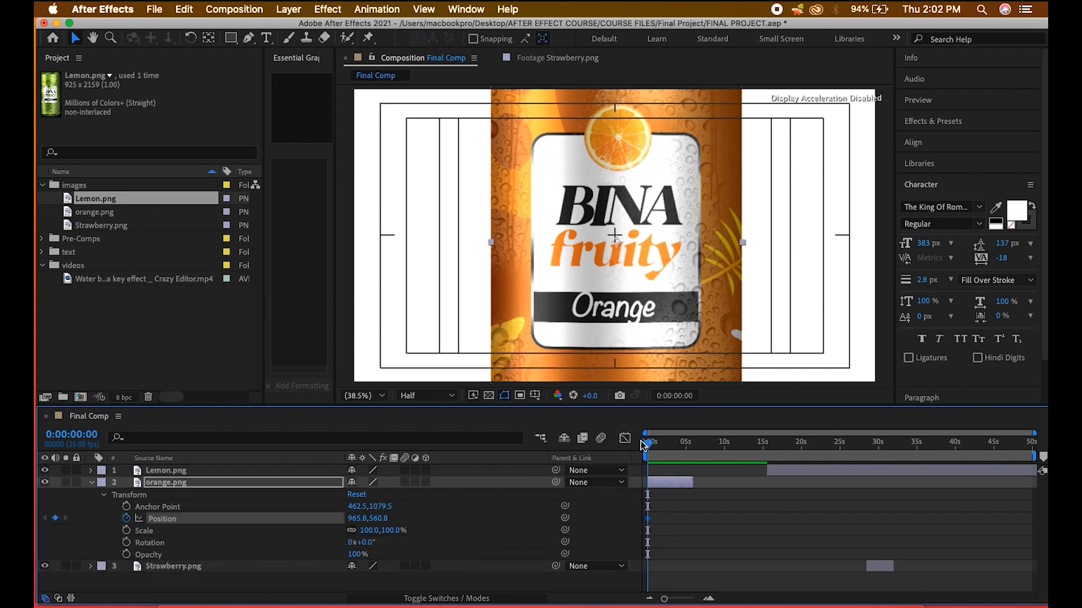
pyautogui.moveTo(650, 445); pyautogui.dragTo(667, 451)
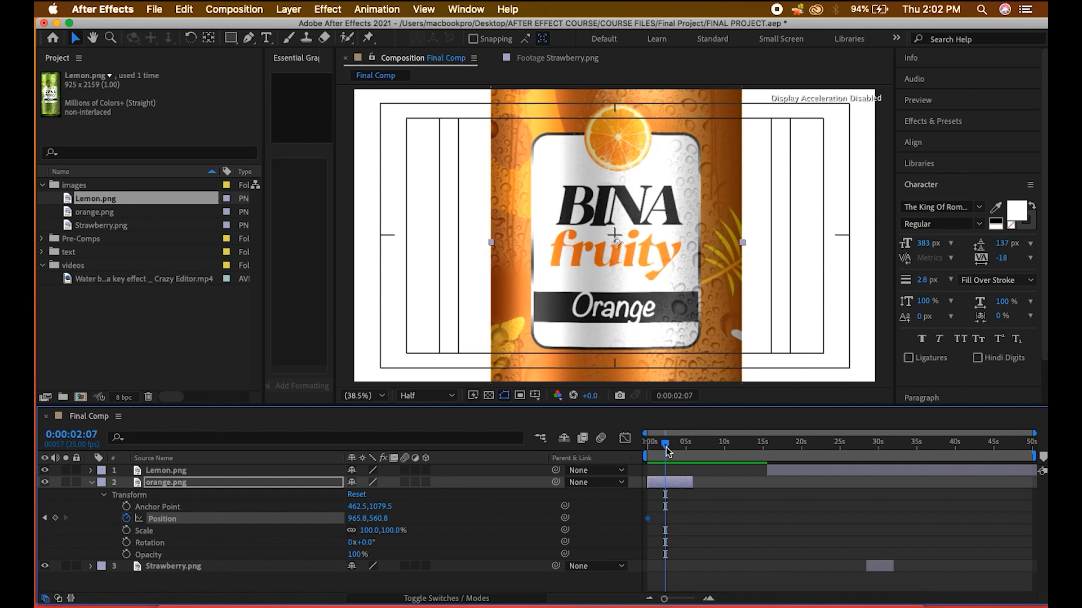
pyautogui.moveTo(667, 448)
pyautogui.mouseDown()
pyautogui.moveTo(645, 451)
pyautogui.moveTo(684, 443)
pyautogui.mouseUp()
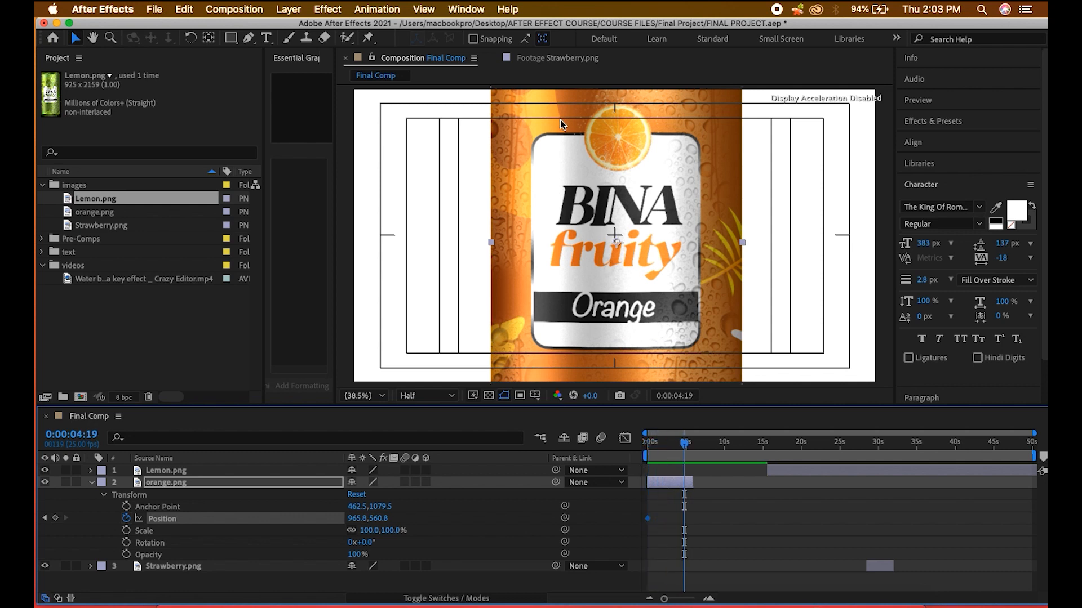
pyautogui.moveTo(377, 518); pyautogui.dragTo(40, 497)
pyautogui.moveTo(378, 523); pyautogui.dragTo(195, 532)
pyautogui.press('Home')
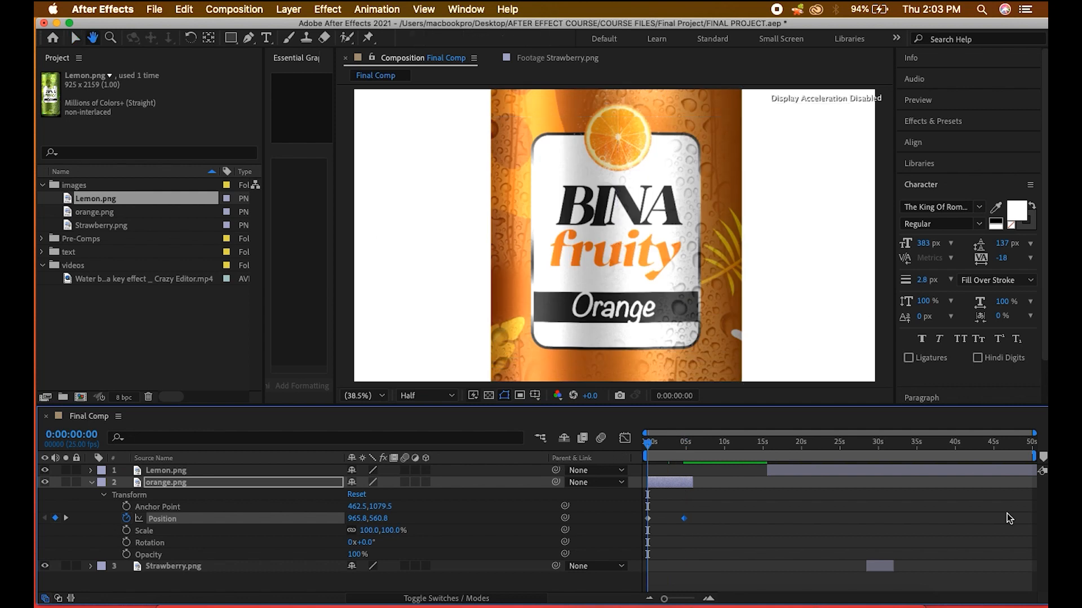
pyautogui.press('space')
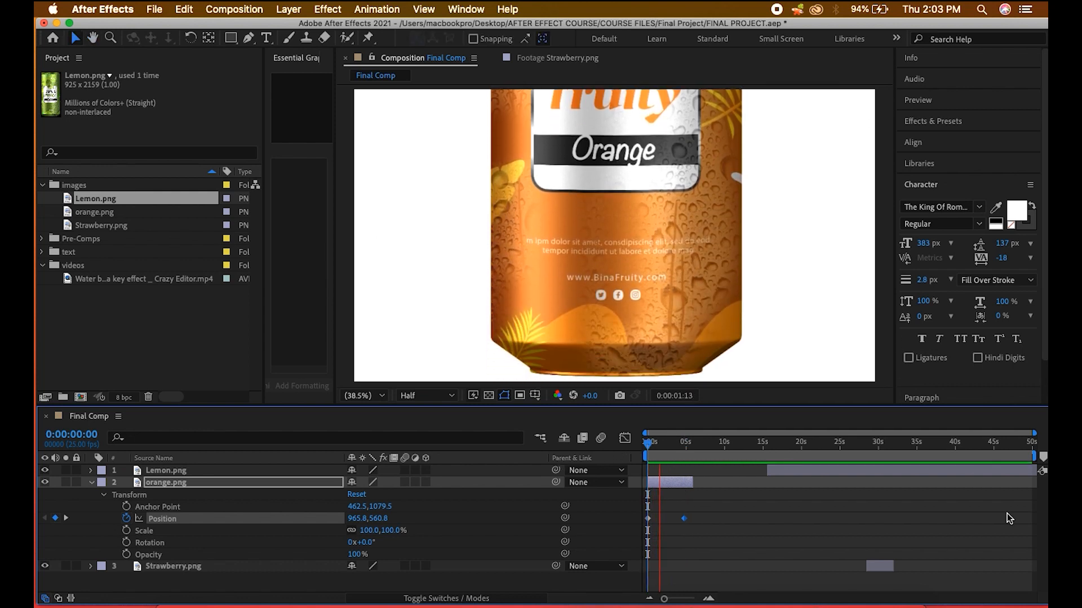
pyautogui.press('space')
# - Reverse orange.png's position keyframes so the can drops from -1121.2 to 560.8 within about 2 seconds, and preview it
pyautogui.moveTo(683, 518)
pyautogui.mouseDown()
pyautogui.moveTo(648, 524)
pyautogui.moveTo(697, 522)
pyautogui.moveTo(648, 523)
pyautogui.moveTo(686, 523)
pyautogui.moveTo(664, 522)
pyautogui.mouseUp()
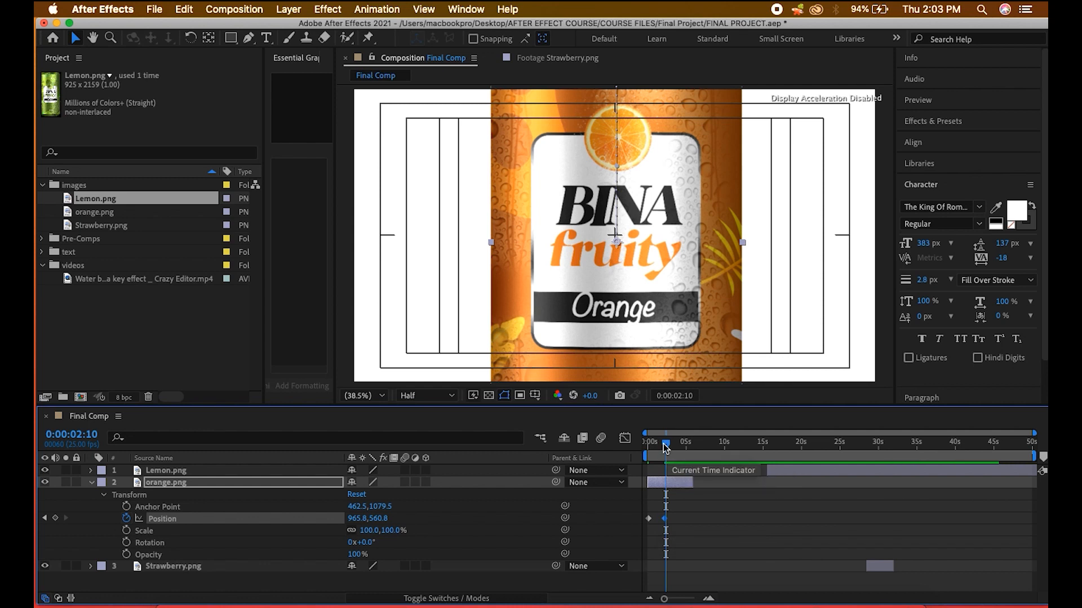
pyautogui.moveTo(666, 445); pyautogui.dragTo(544, 448)
pyautogui.press('space')
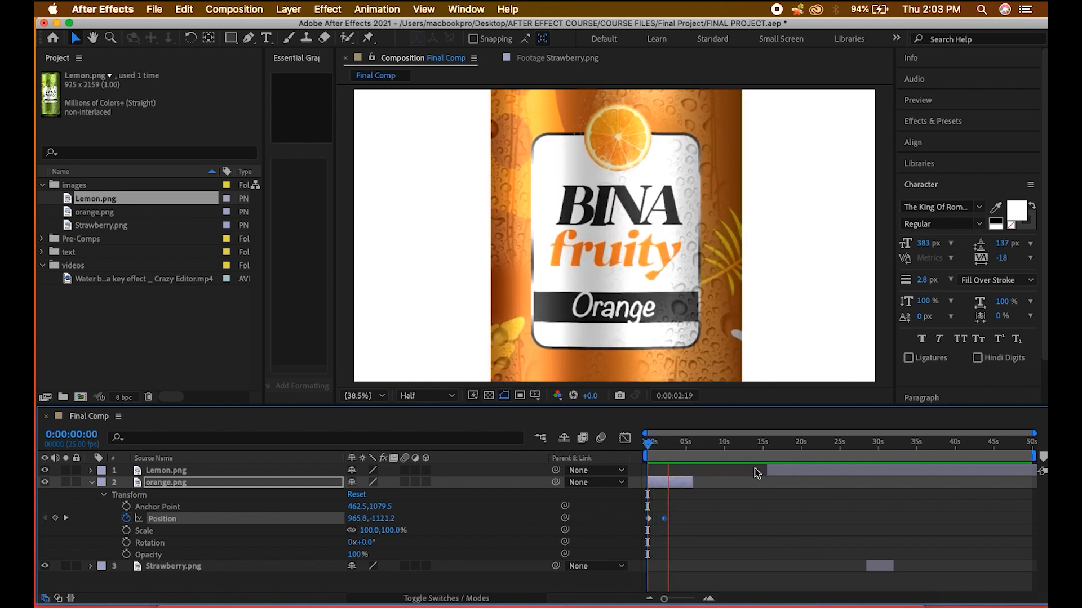
pyautogui.press('space')
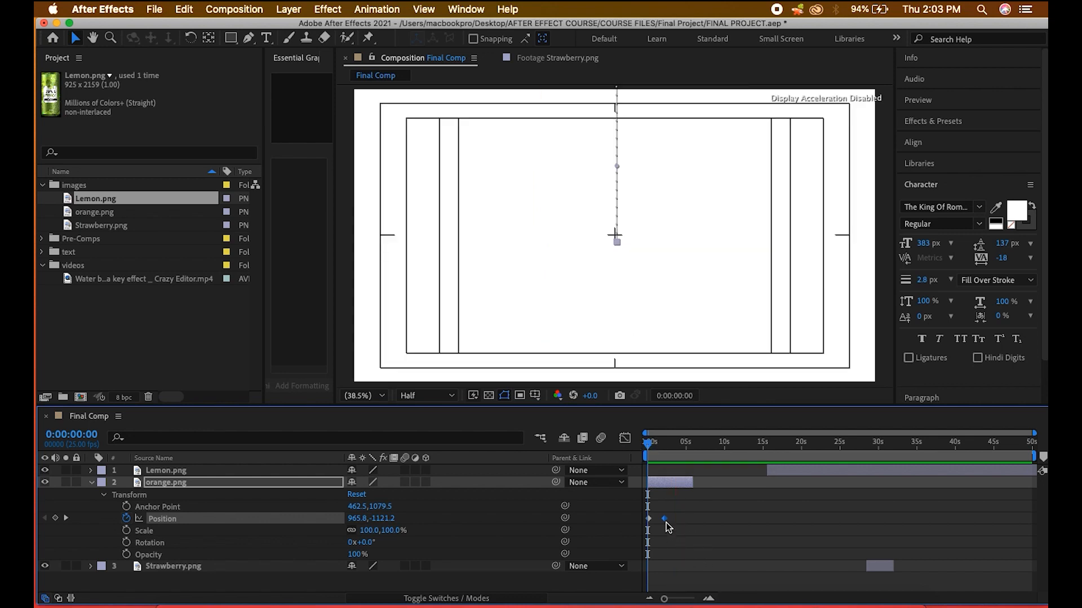
# - Move orange.png's second position keyframe to about 1.5 seconds for a faster drop, and preview it
pyautogui.moveTo(666, 522); pyautogui.dragTo(660, 522)
pyautogui.press('space')
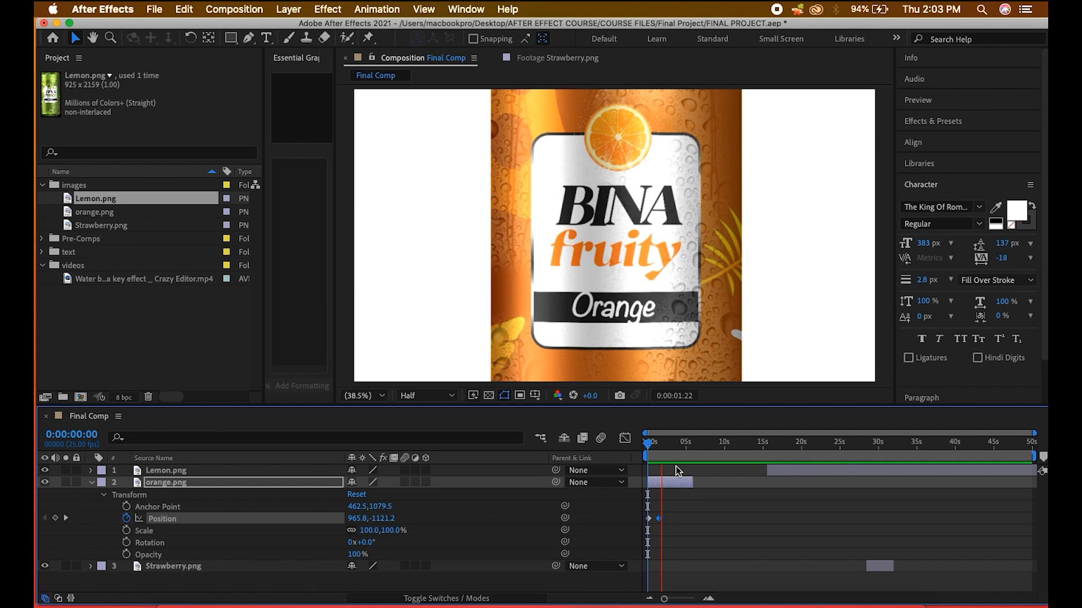
# - Play and scrub the opening of the reference video Fruit Juice Motion Advert .mp4 to examine how the cans move
pyautogui.press('space')
pyautogui.moveTo(682, 502); pyautogui.dragTo(635, 540)
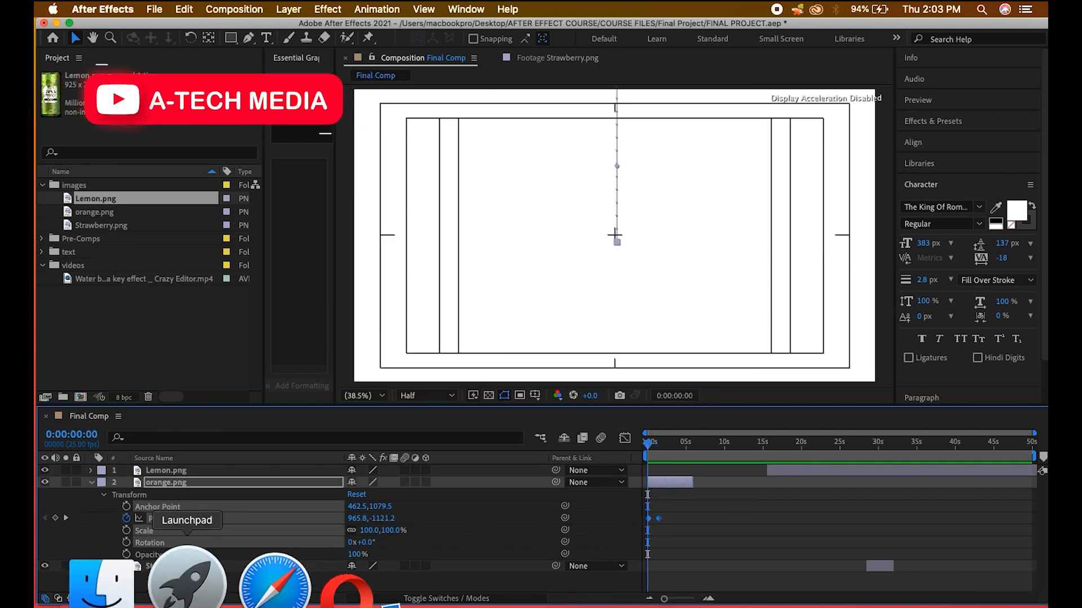
pyautogui.click(161, 581)
pyautogui.press('space')
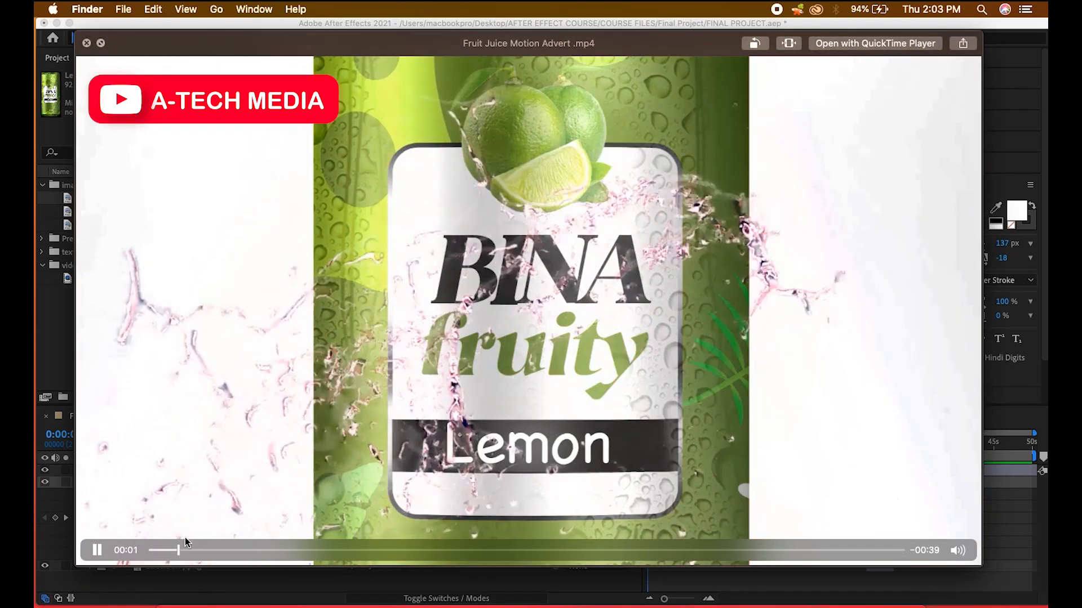
pyautogui.moveTo(182, 550); pyautogui.dragTo(166, 551)
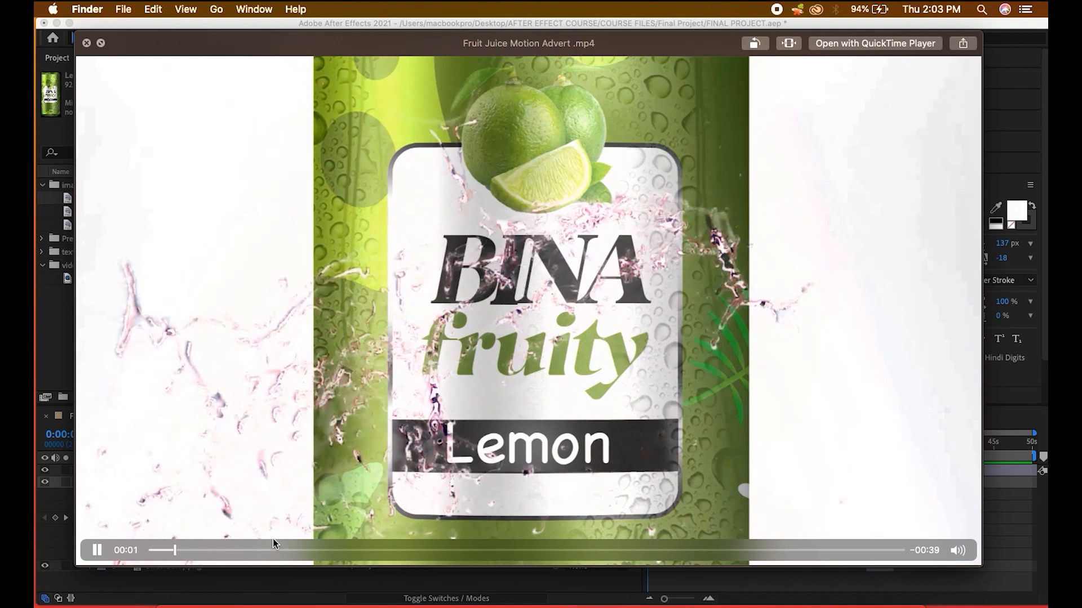
pyautogui.click(97, 549)
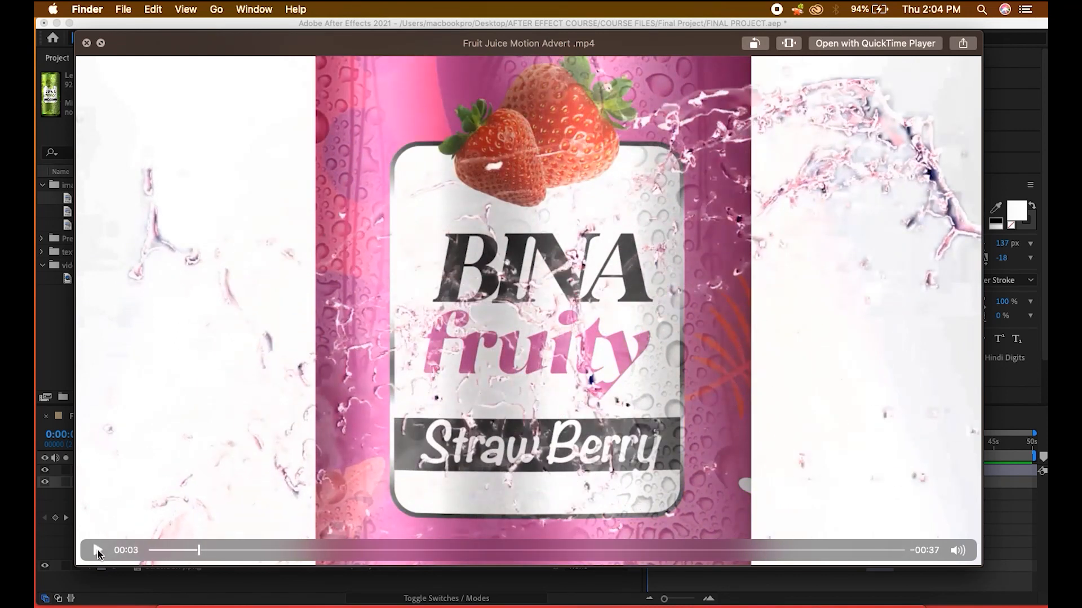
pyautogui.moveTo(180, 554)
pyautogui.mouseDown()
pyautogui.moveTo(154, 555)
pyautogui.moveTo(165, 556)
pyautogui.mouseUp()
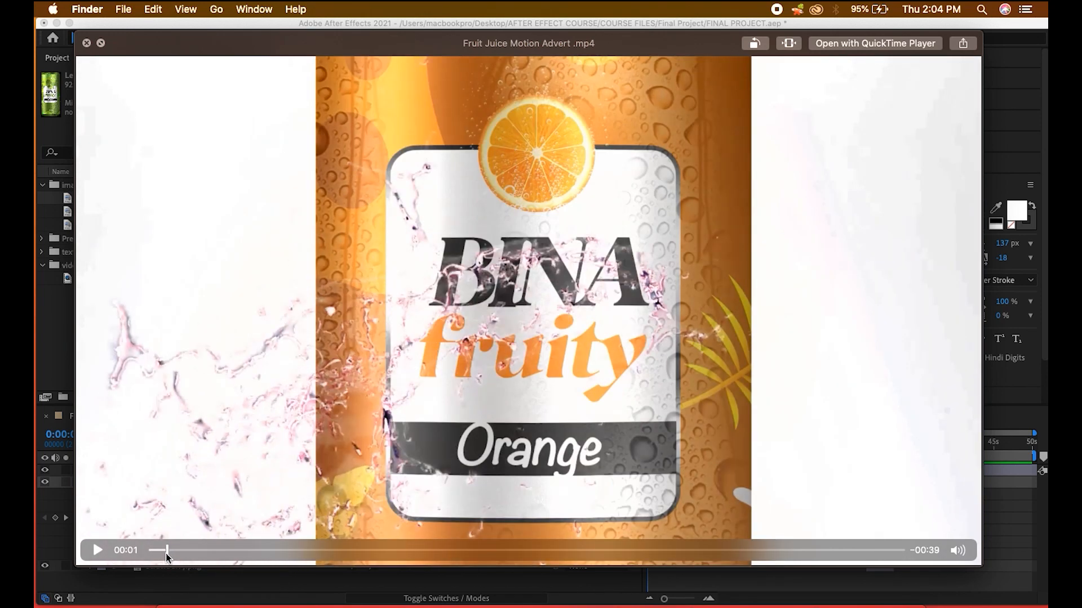
pyautogui.click(87, 44)
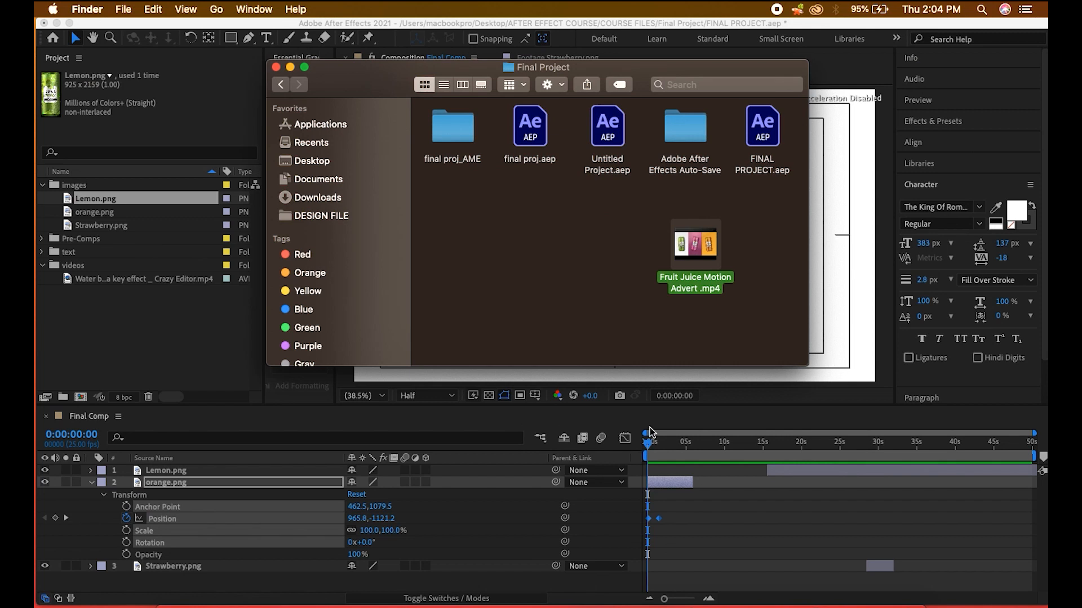
# - Back in After Effects, ease both of orange.png's position keyframes by shaping the speed graph into a sharp central peak, and preview the drop
pyautogui.click(650, 432)
pyautogui.moveTo(709, 549); pyautogui.dragTo(579, 496)
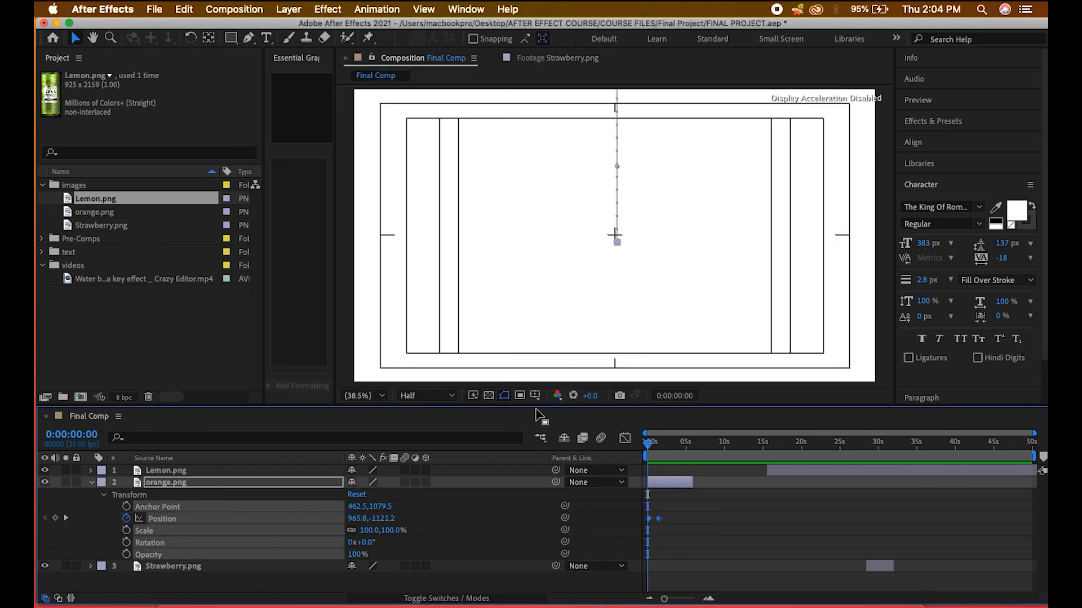
pyautogui.click(624, 438)
pyautogui.moveTo(661, 474); pyautogui.dragTo(653, 569)
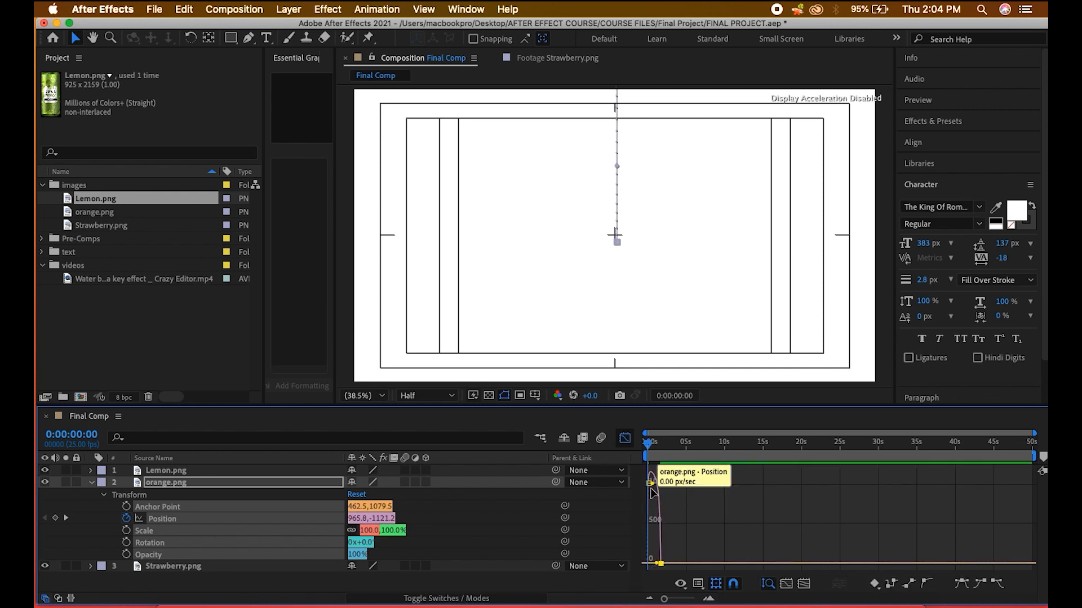
pyautogui.moveTo(652, 479); pyautogui.dragTo(655, 564)
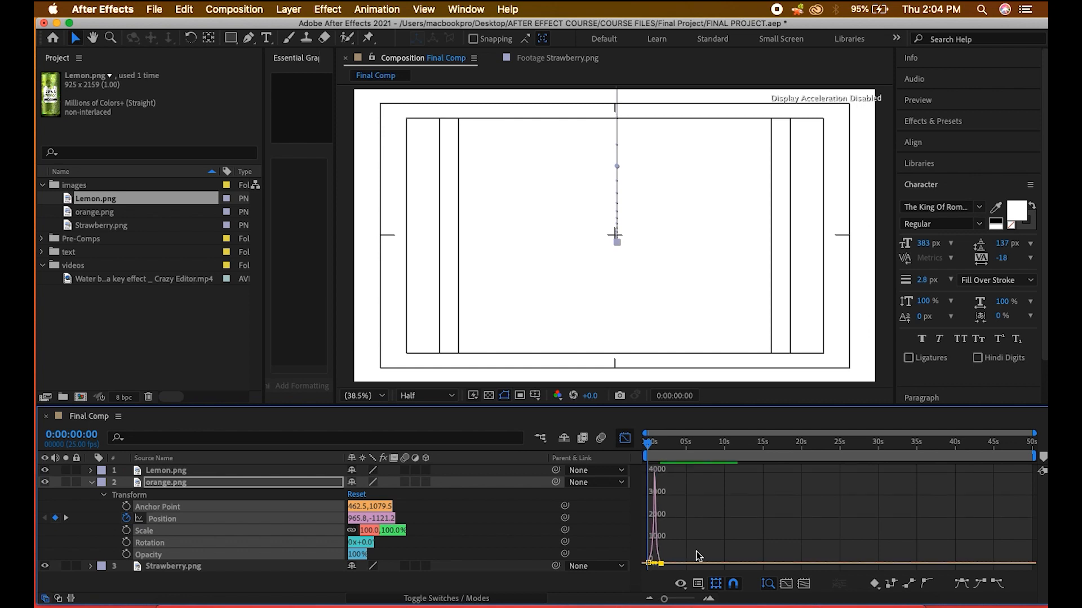
pyautogui.click(625, 439)
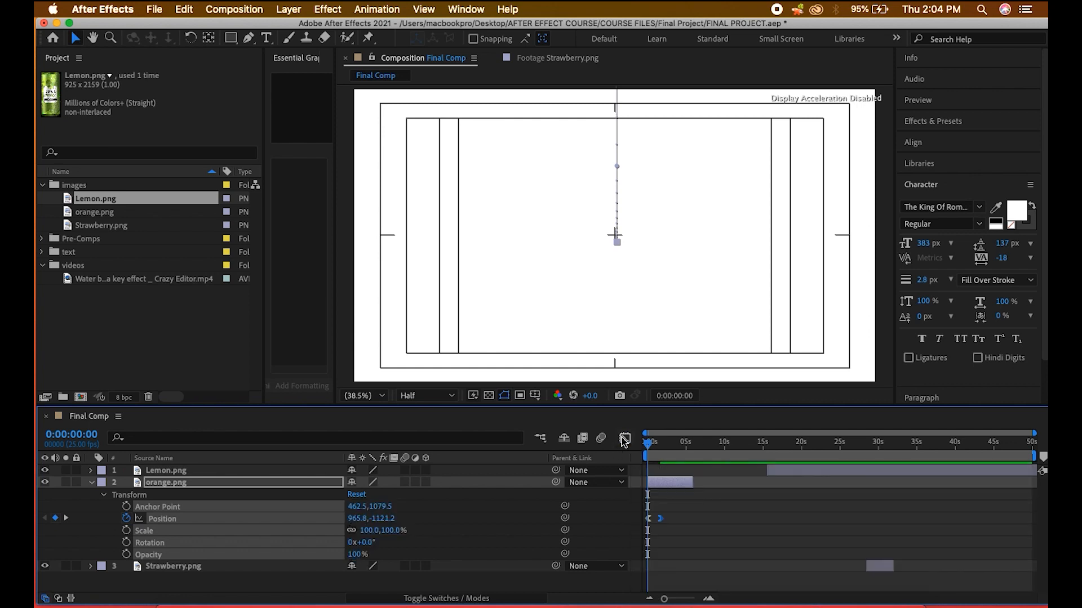
pyautogui.press('space')
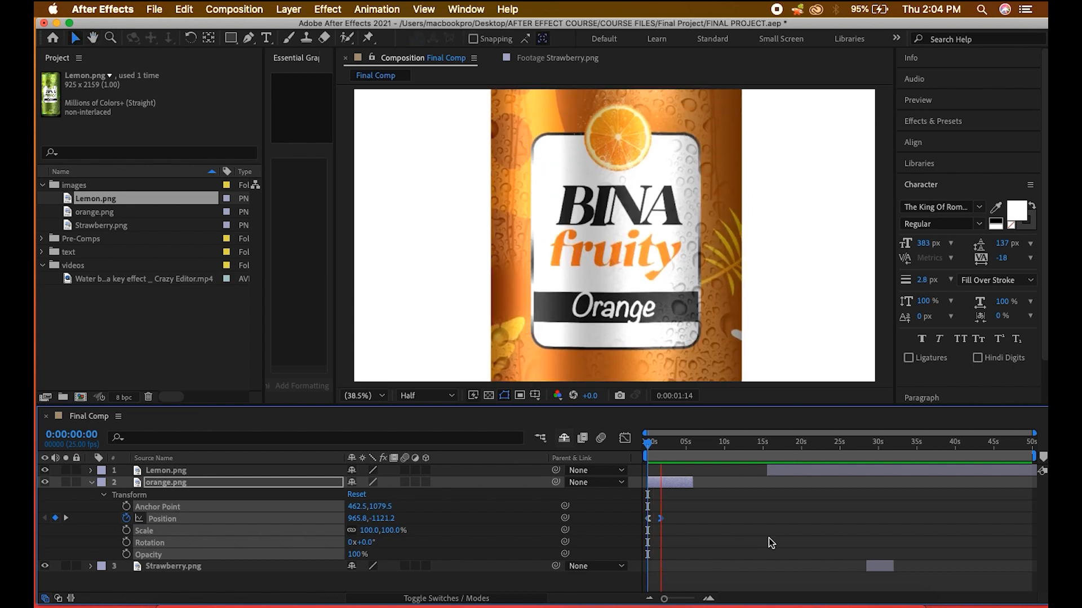
pyautogui.press('space')
pyautogui.press('space')
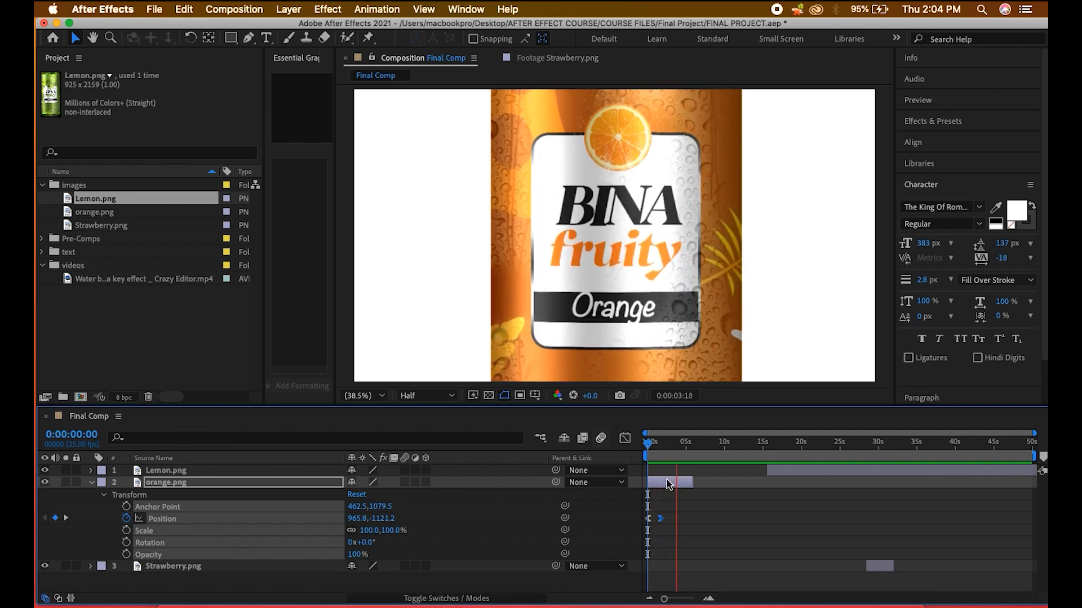
pyautogui.press('space')
pyautogui.press('space')
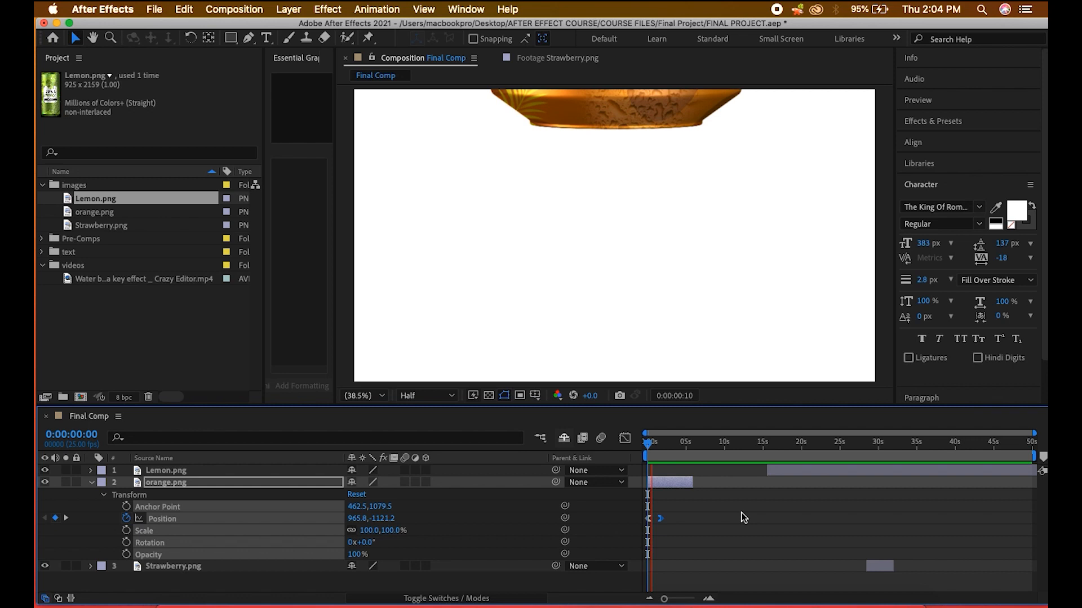
pyautogui.press('space')
# - Try moving orange.png's second position keyframe slightly earlier, and preview the faster drop
pyautogui.moveTo(662, 518); pyautogui.dragTo(657, 519)
pyautogui.press('space')
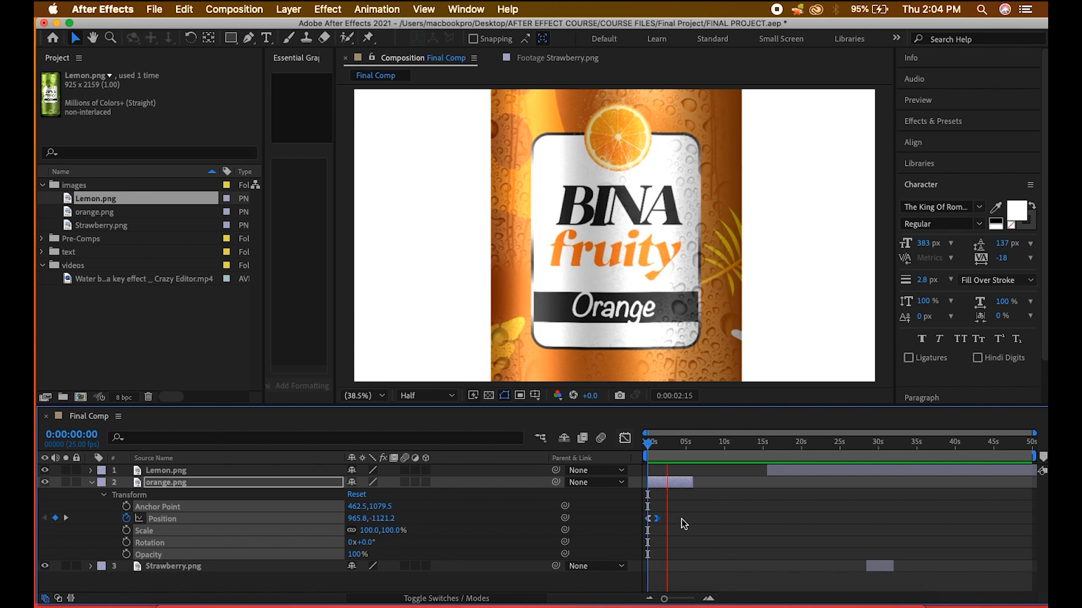
pyautogui.press('space')
pyautogui.press('space')
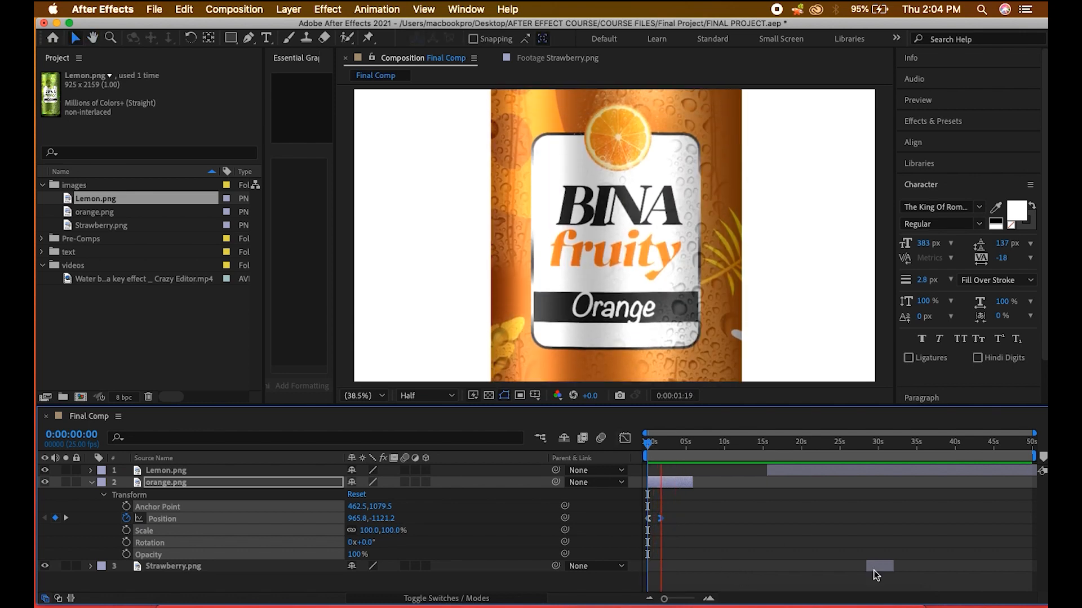
# - Scrub and play orange.png's drop to examine the movement and timing between its two position keyframes
pyautogui.moveTo(664, 447); pyautogui.dragTo(653, 458)
pyautogui.hotkey('ctrl', 'Right')
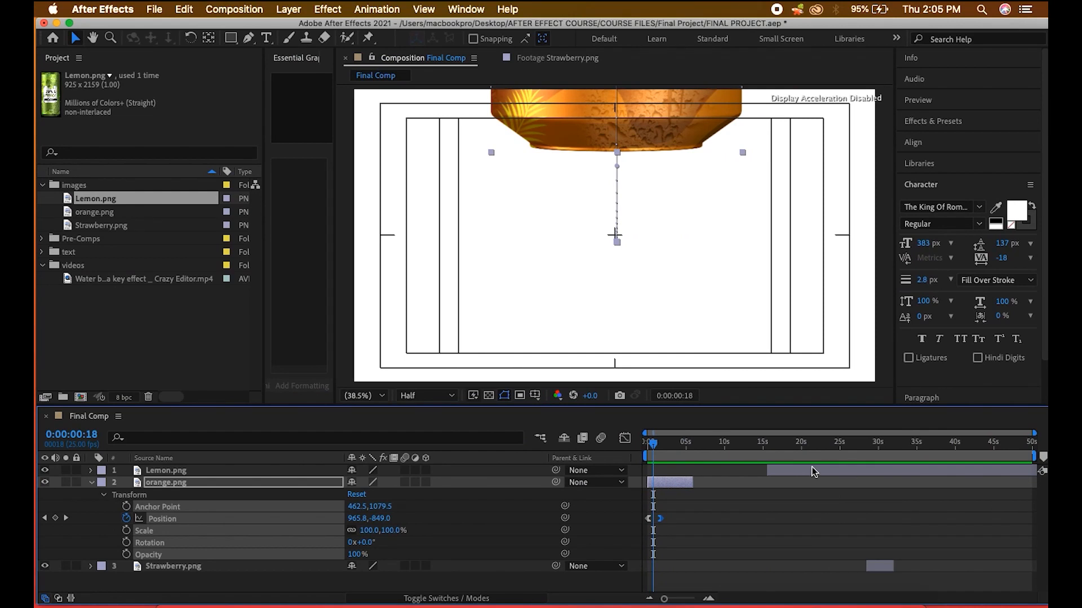
pyautogui.press('=')
pyautogui.press('=')
pyautogui.press('-')
pyautogui.press('-')
pyautogui.press('=')
pyautogui.press('=')
pyautogui.press('=')
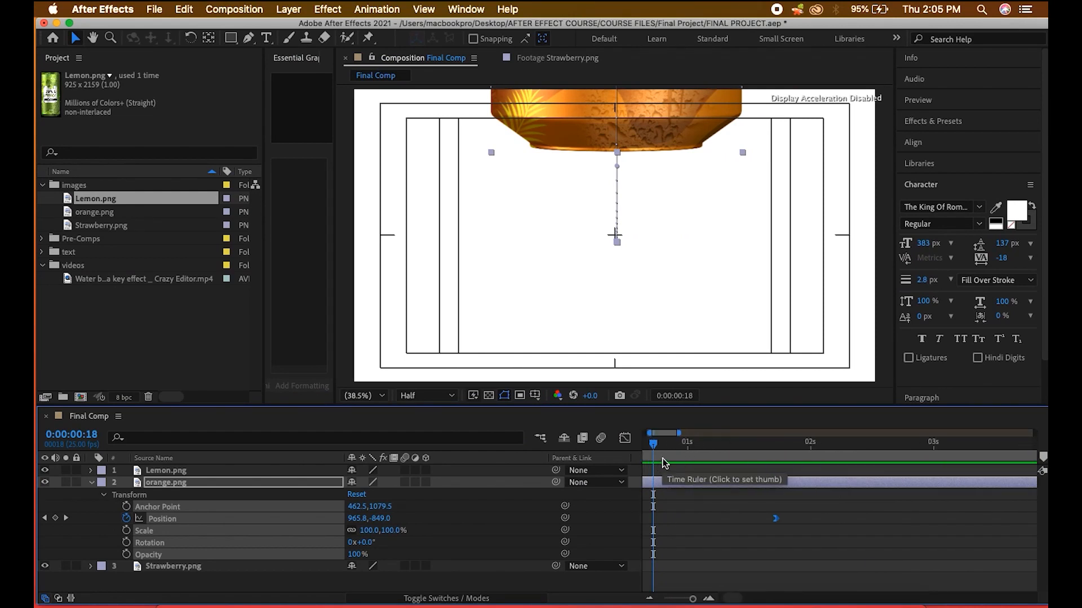
pyautogui.press('=')
pyautogui.moveTo(674, 447); pyautogui.dragTo(863, 486)
pyautogui.press('-')
pyautogui.press('-')
pyautogui.press('-')
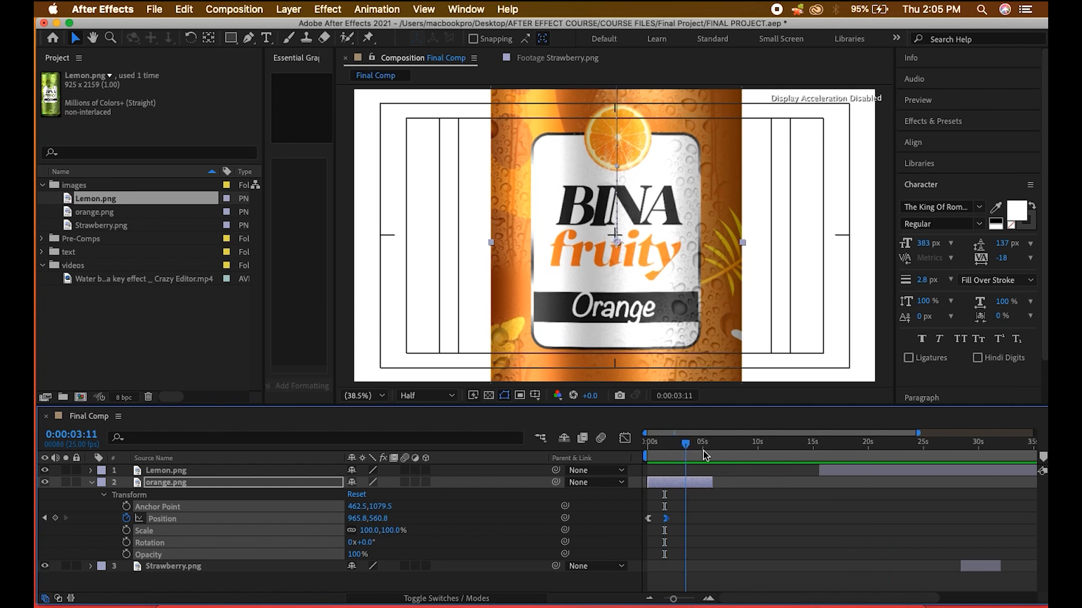
pyautogui.click(754, 446)
pyautogui.press('Home')
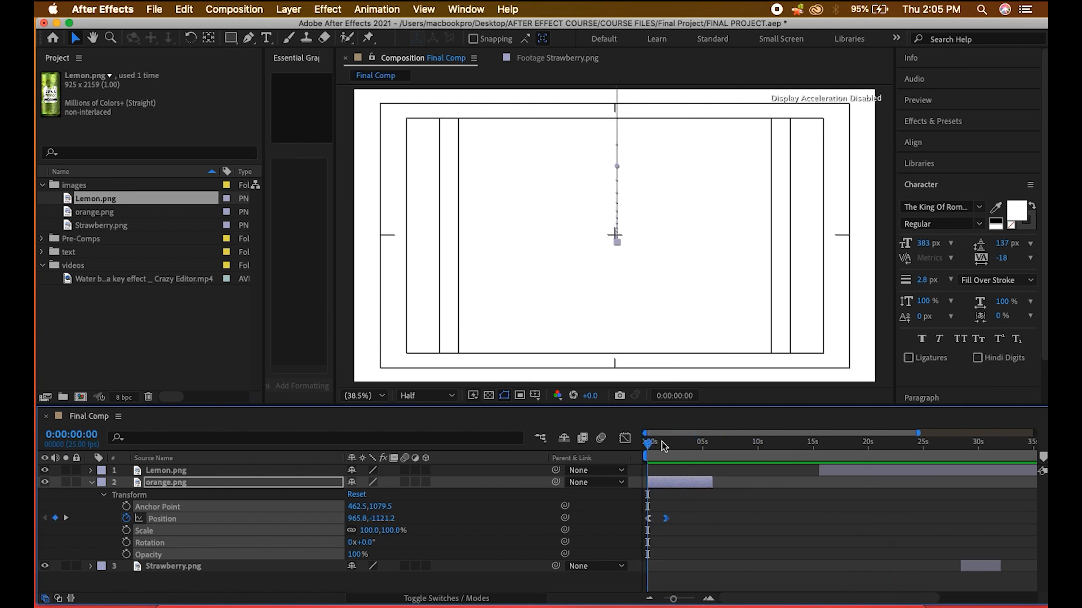
pyautogui.press('space')
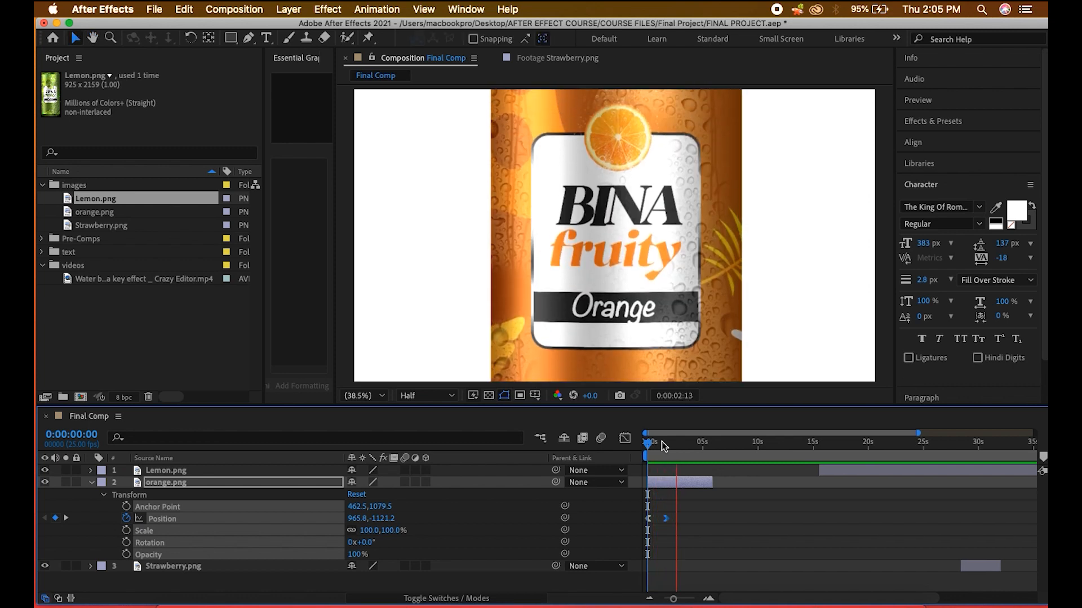
pyautogui.press('space')
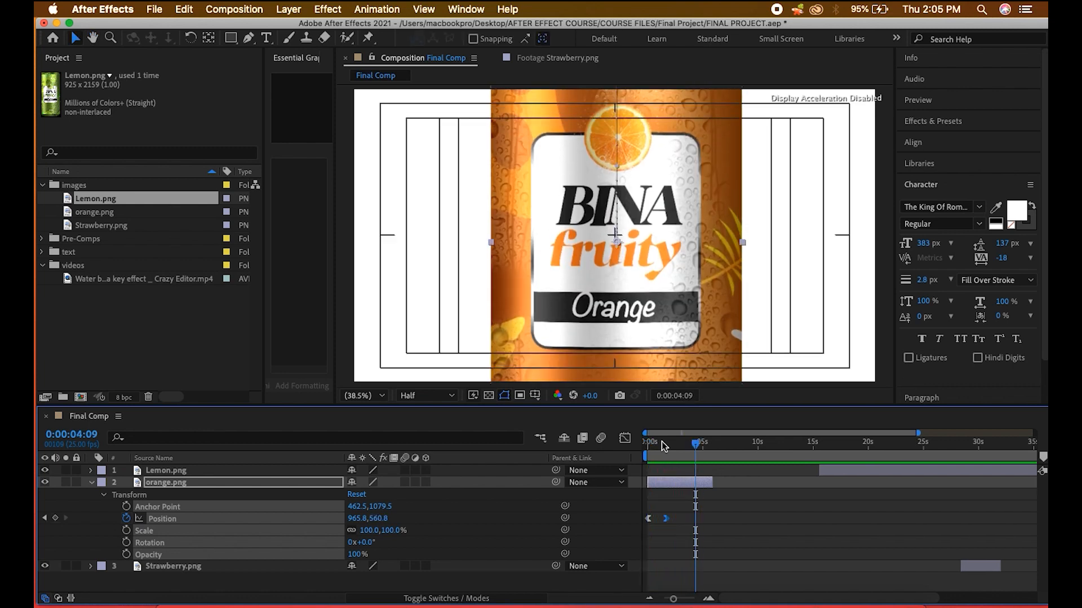
# - Move orange.png's second position keyframe to about 1 second, and preview the faster drop from the start
pyautogui.press('Home')
pyautogui.click(687, 519)
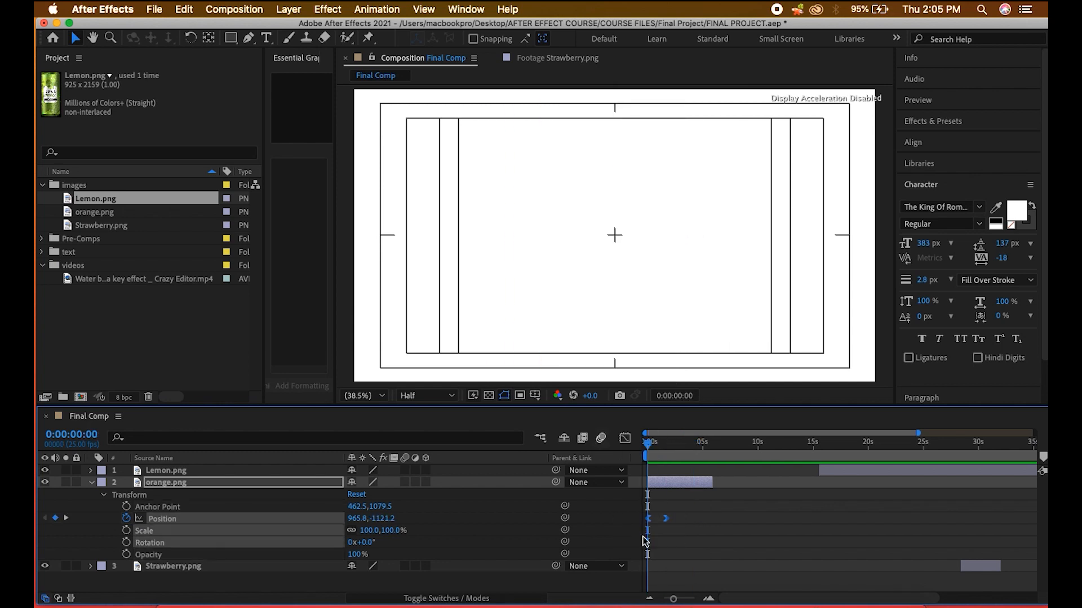
pyautogui.click(658, 522)
pyautogui.press('space')
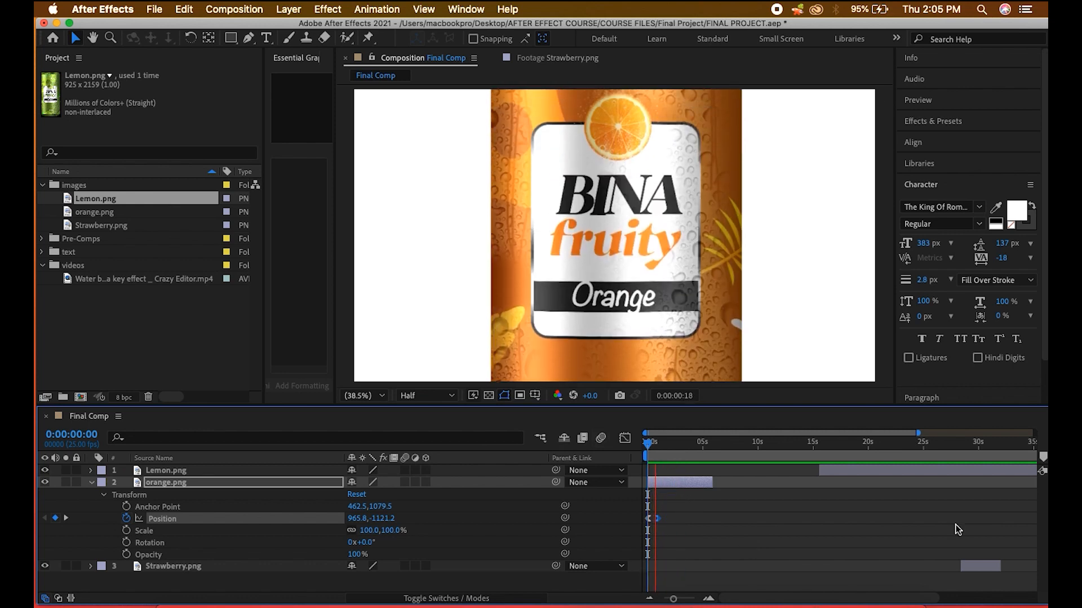
pyautogui.press('space')
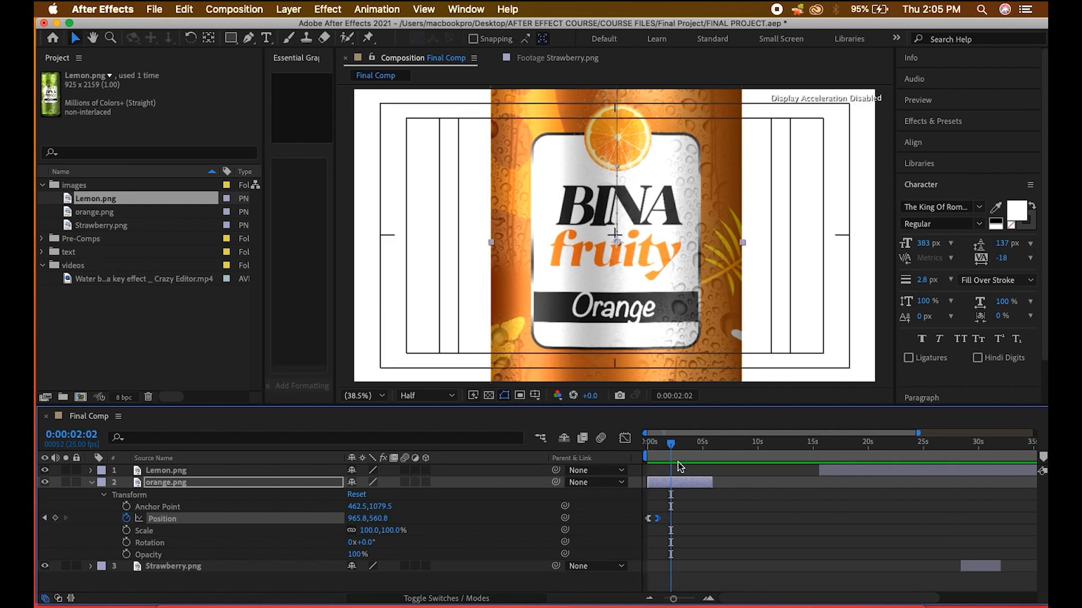
pyautogui.moveTo(662, 453); pyautogui.dragTo(610, 460)
pyautogui.press('space')
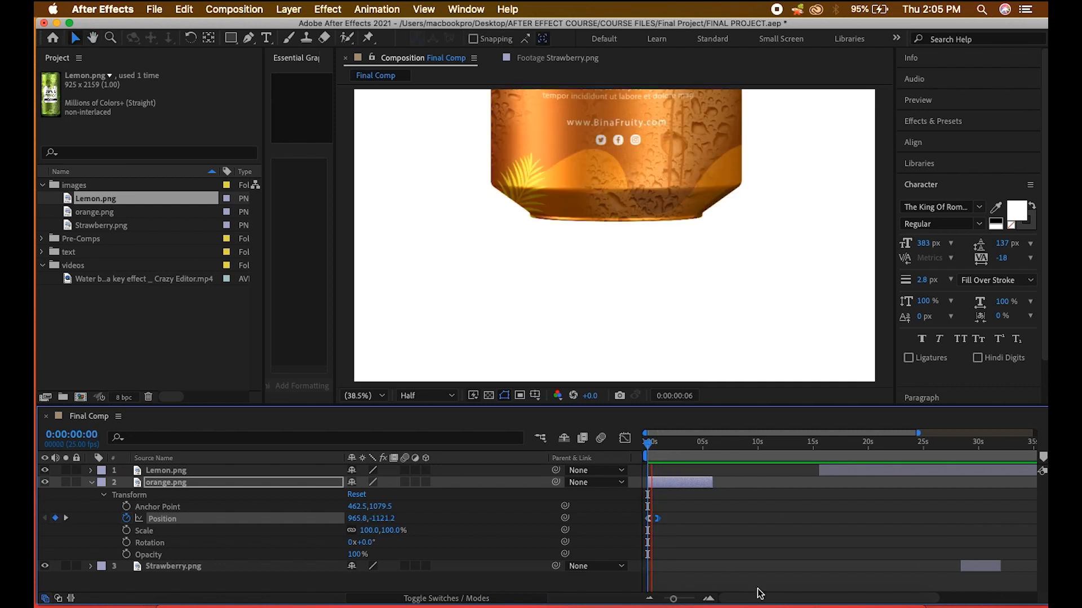
pyautogui.press('space')
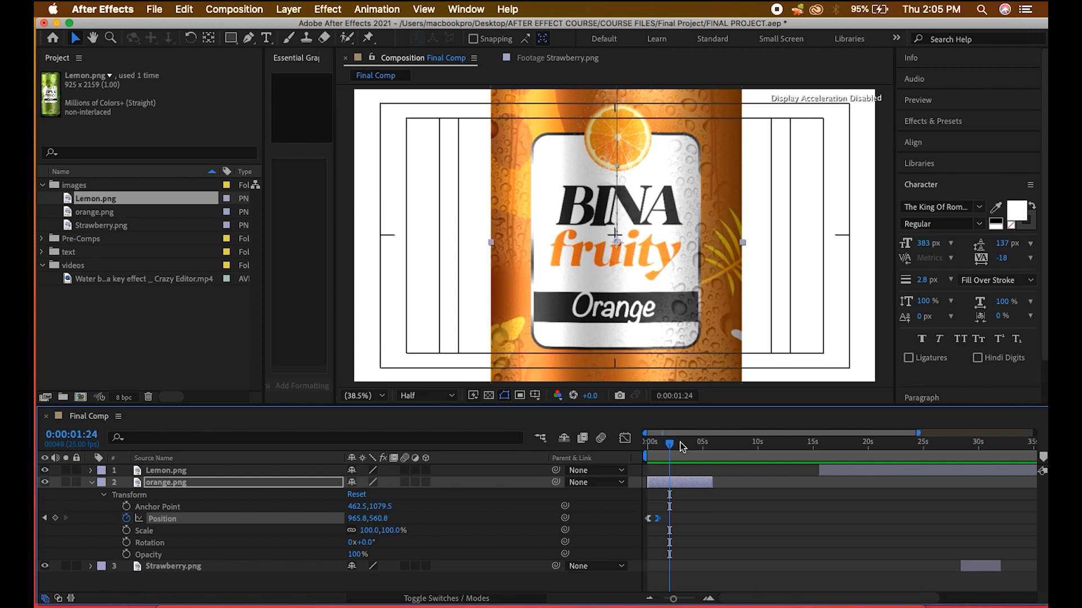
# - Try to sharpen the peak of orange.png's position speed graph with stronger easing, and preview the drop
pyautogui.moveTo(677, 448); pyautogui.dragTo(642, 450)
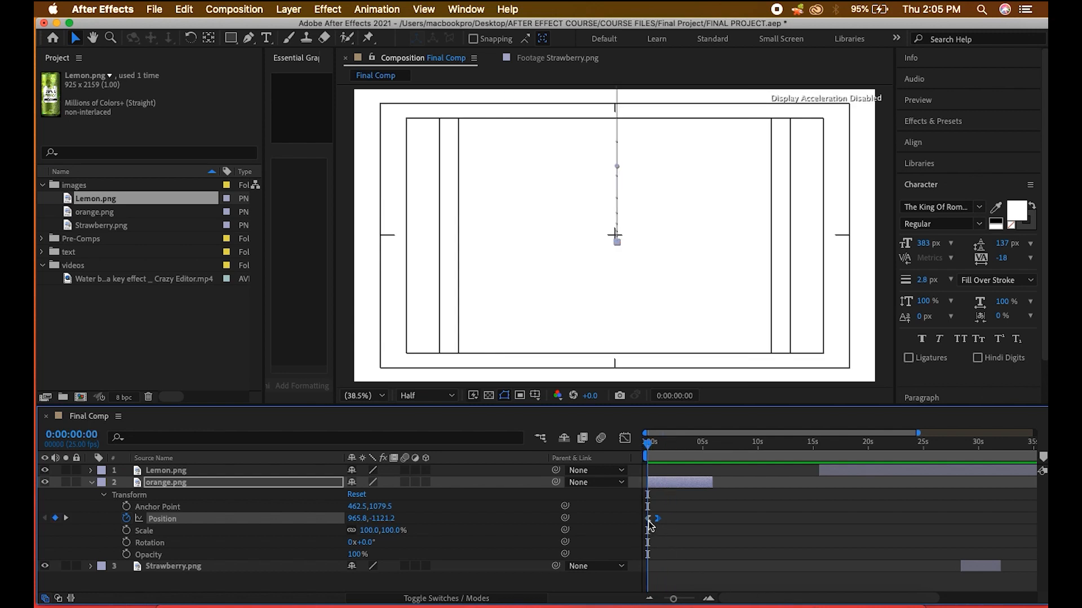
pyautogui.moveTo(682, 519); pyautogui.dragTo(606, 555)
pyautogui.click(624, 439)
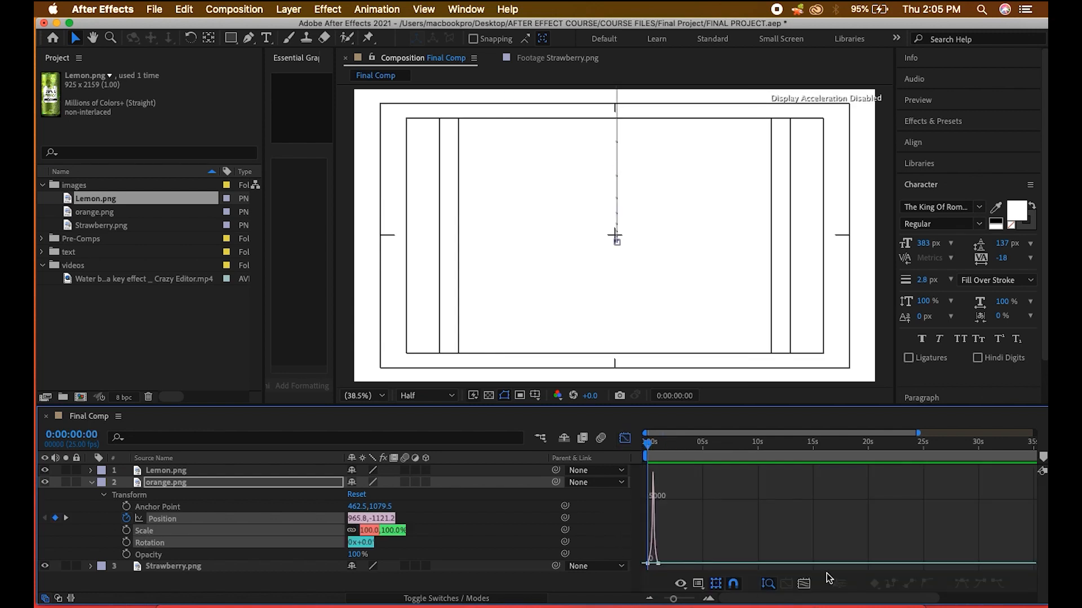
pyautogui.click(648, 564)
pyautogui.moveTo(654, 563); pyautogui.dragTo(660, 565)
pyautogui.click(624, 439)
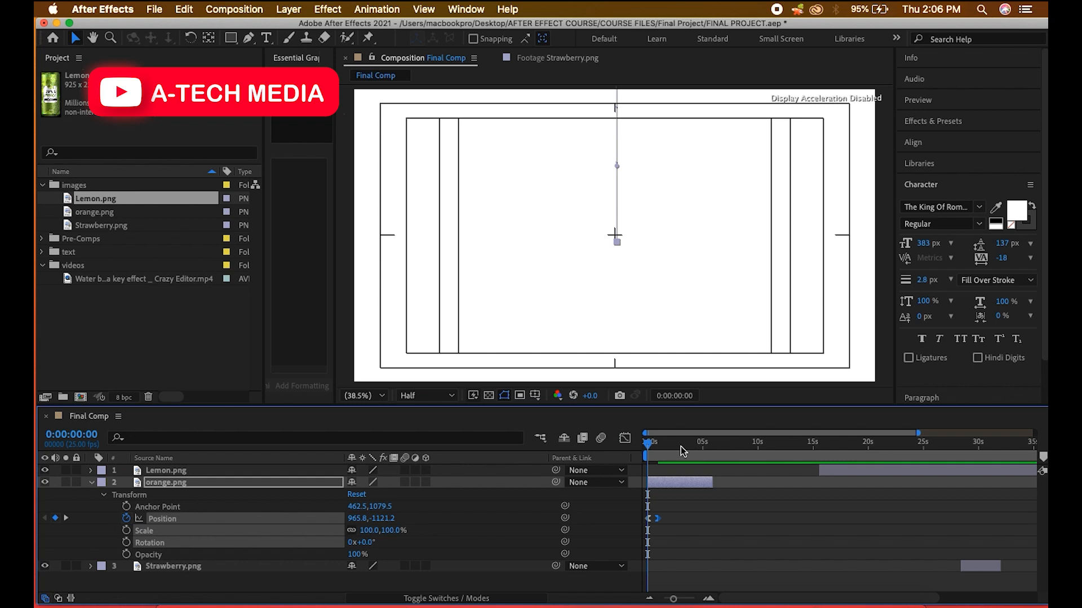
pyautogui.press('space')
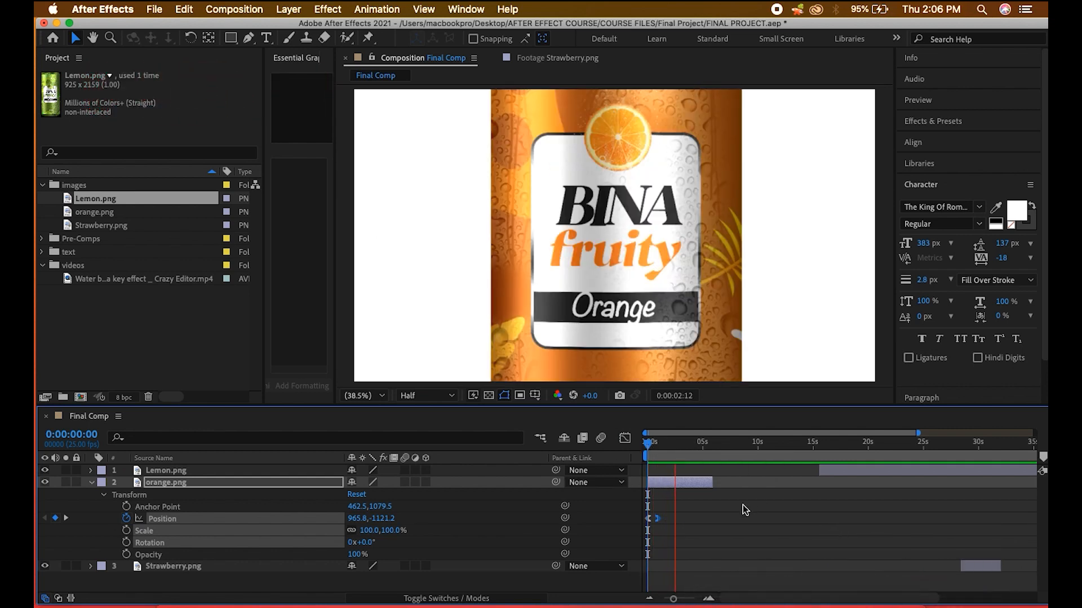
pyautogui.press('space')
pyautogui.press('space')
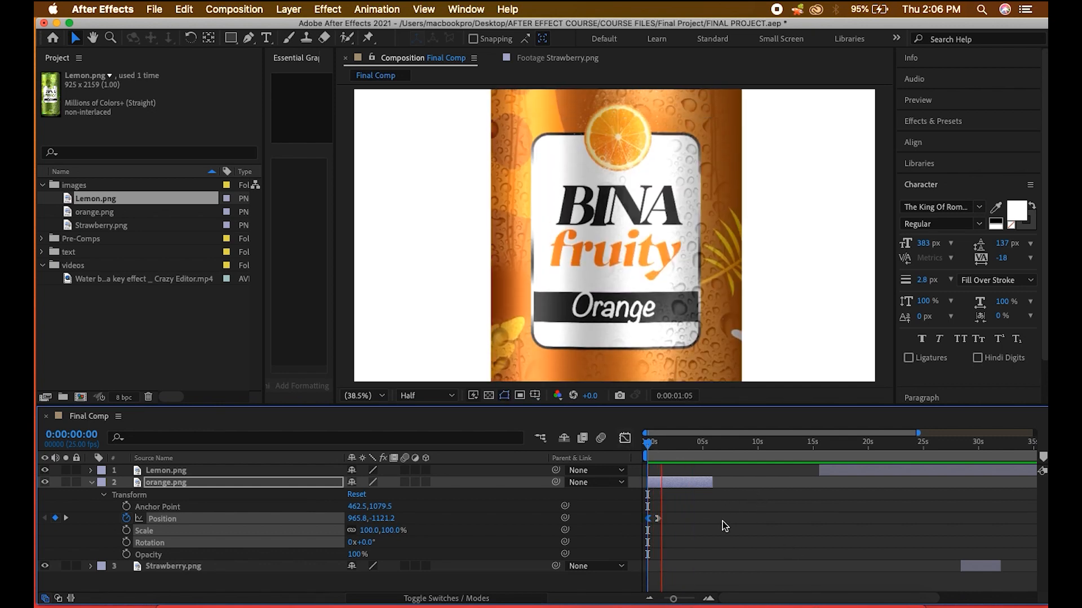
# - Preview orange.png's drop again from near the start, and place the current time at 0:00:02:17
pyautogui.click(649, 456)
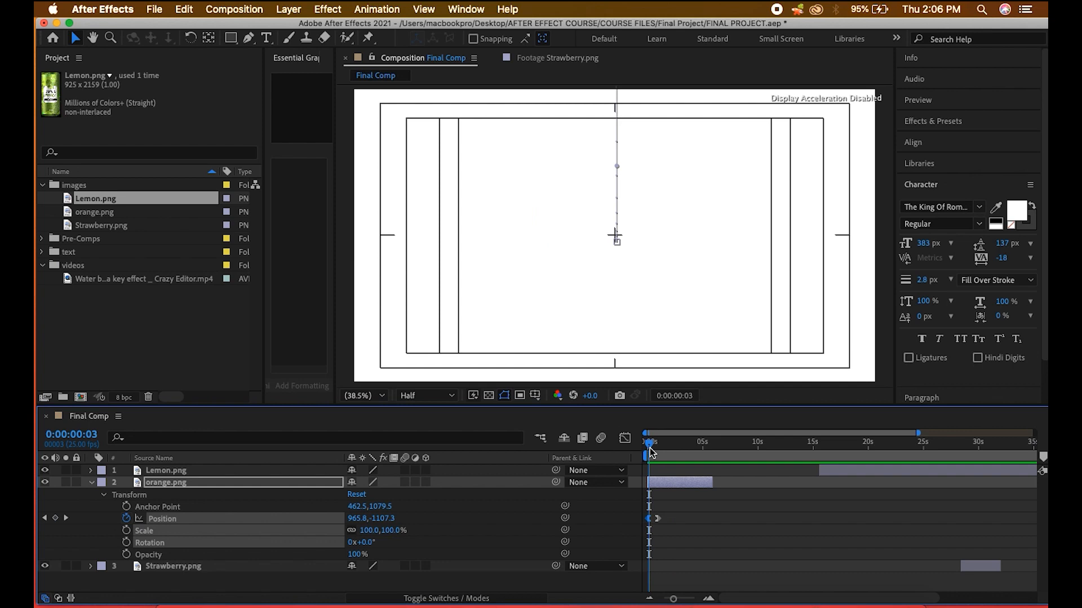
pyautogui.press('space')
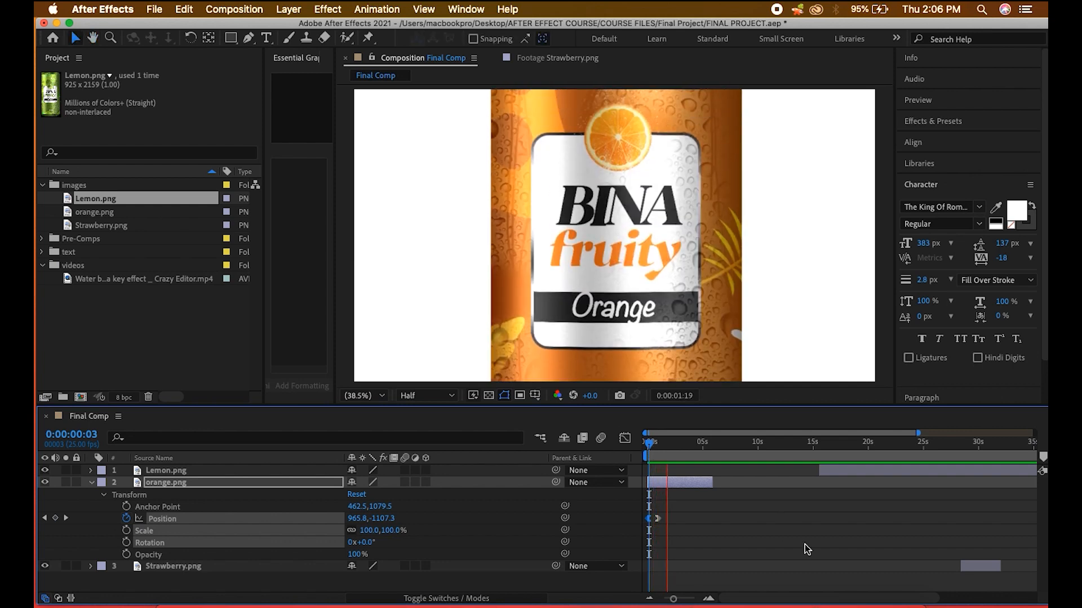
pyautogui.press('space')
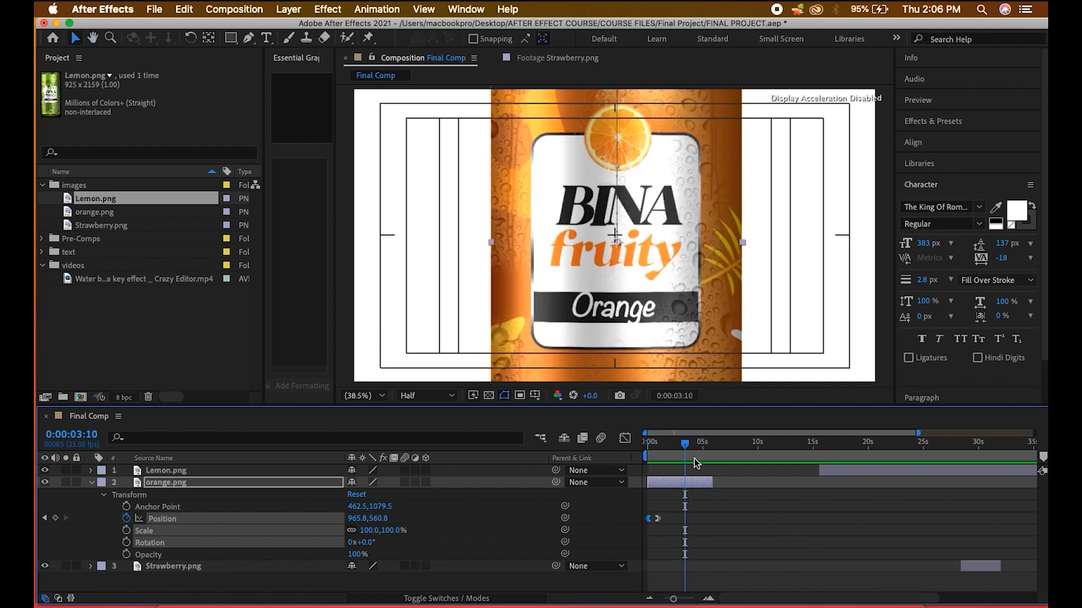
pyautogui.click(679, 448)
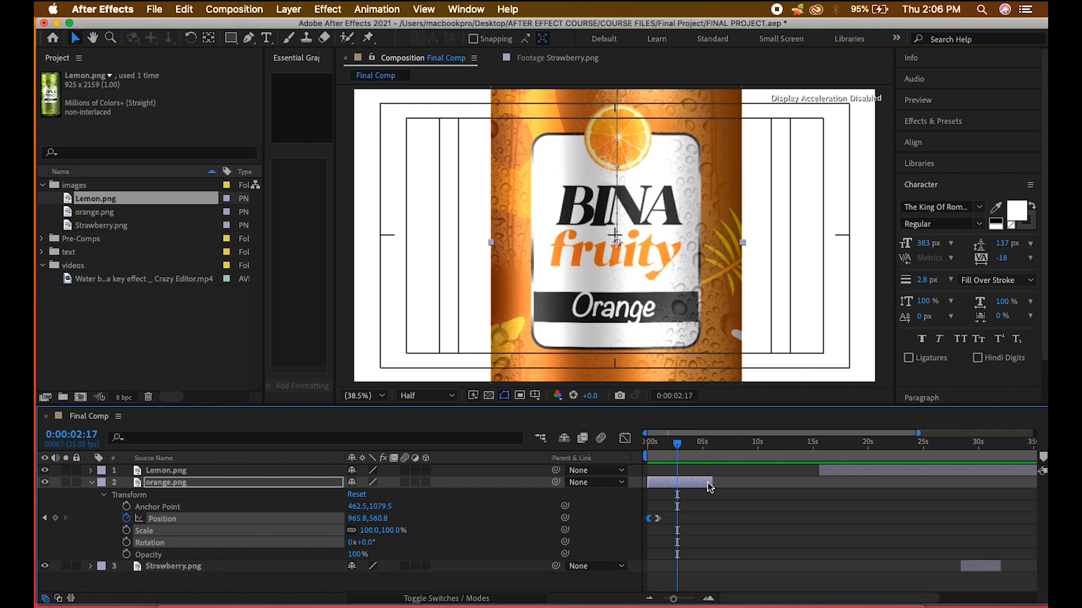
# - Trim orange.png to end at 0:00:02:17, and check the timing in the reference video Fruit Juice Motion Advert .mp4
pyautogui.moveTo(716, 482); pyautogui.dragTo(681, 488)
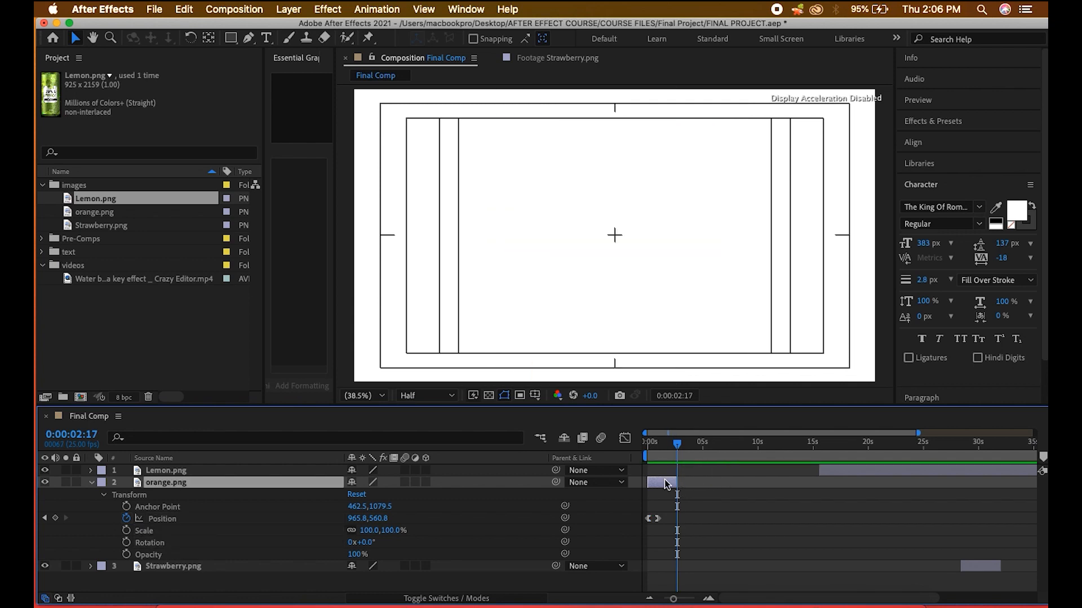
pyautogui.click(158, 563)
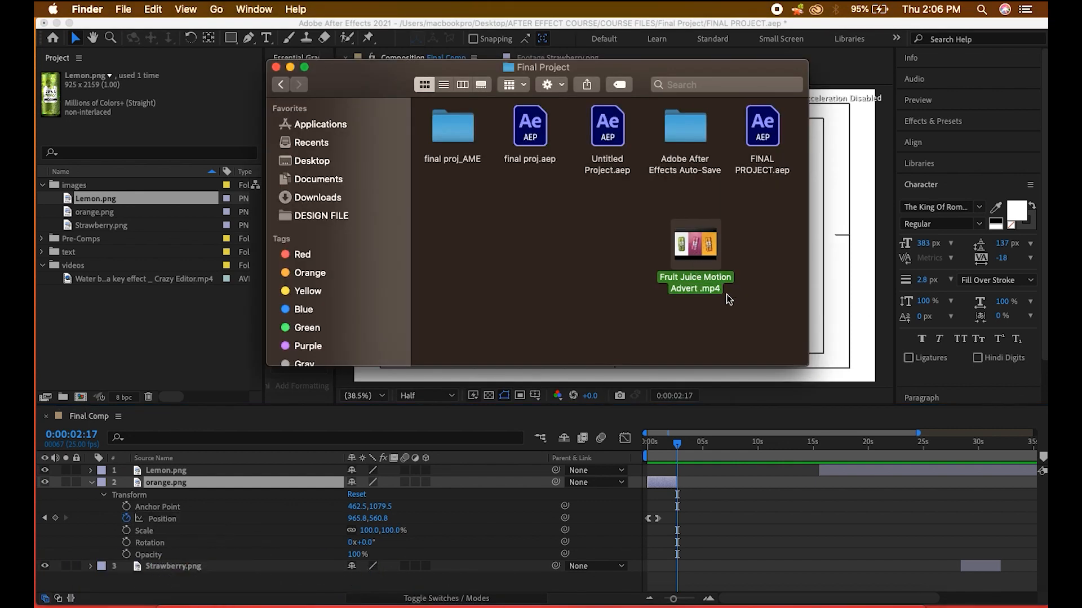
pyautogui.press('space')
pyautogui.press('space')
pyautogui.click(745, 535)
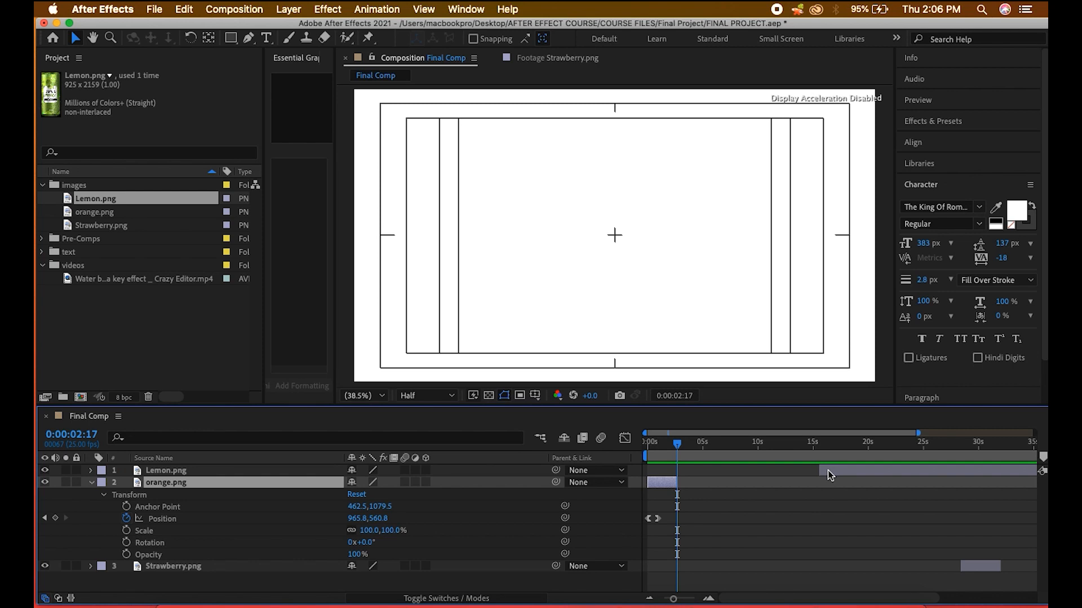
# - Place Lemon.png below orange.png starting at 0:00:02:17, and trim its end to about 4.6 seconds
pyautogui.moveTo(861, 469); pyautogui.dragTo(719, 473)
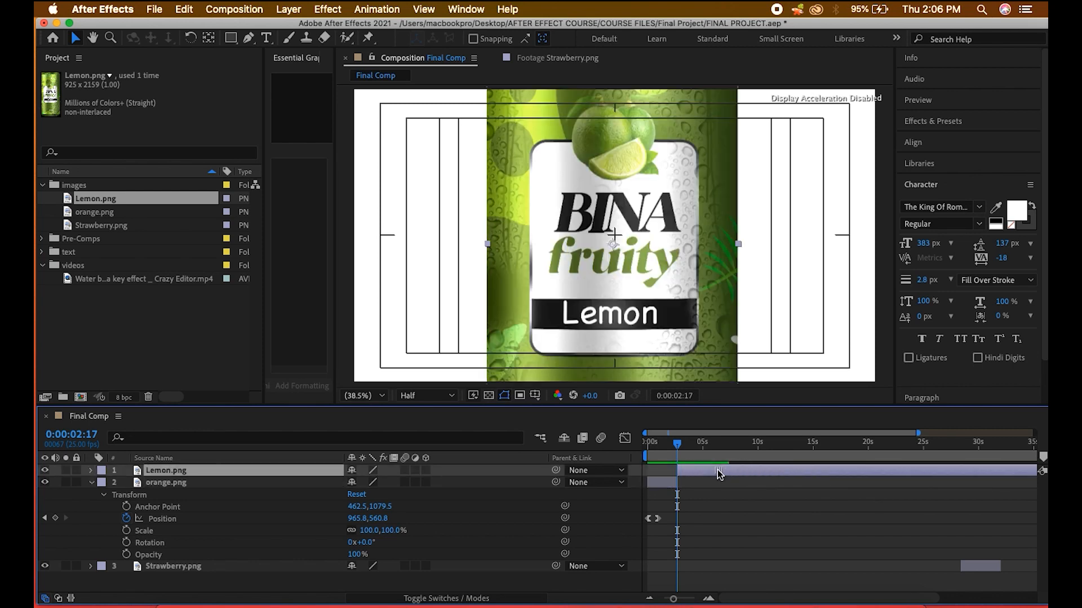
pyautogui.moveTo(225, 477); pyautogui.dragTo(220, 560)
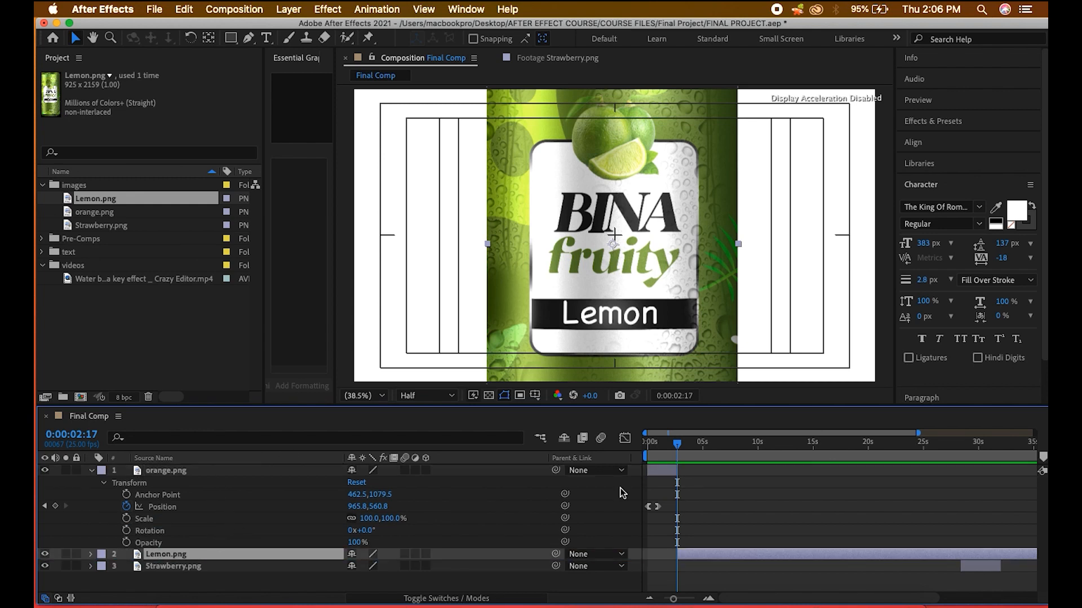
pyautogui.hscroll(5, 998, 553)
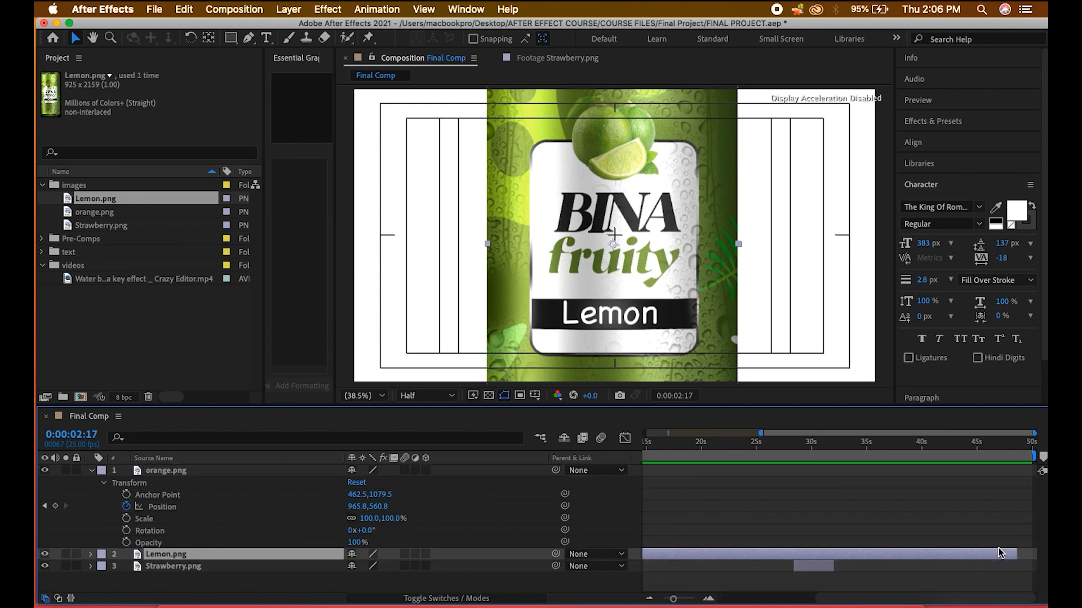
pyautogui.moveTo(1021, 559); pyautogui.dragTo(690, 562)
pyautogui.hscroll(-5, 772, 544)
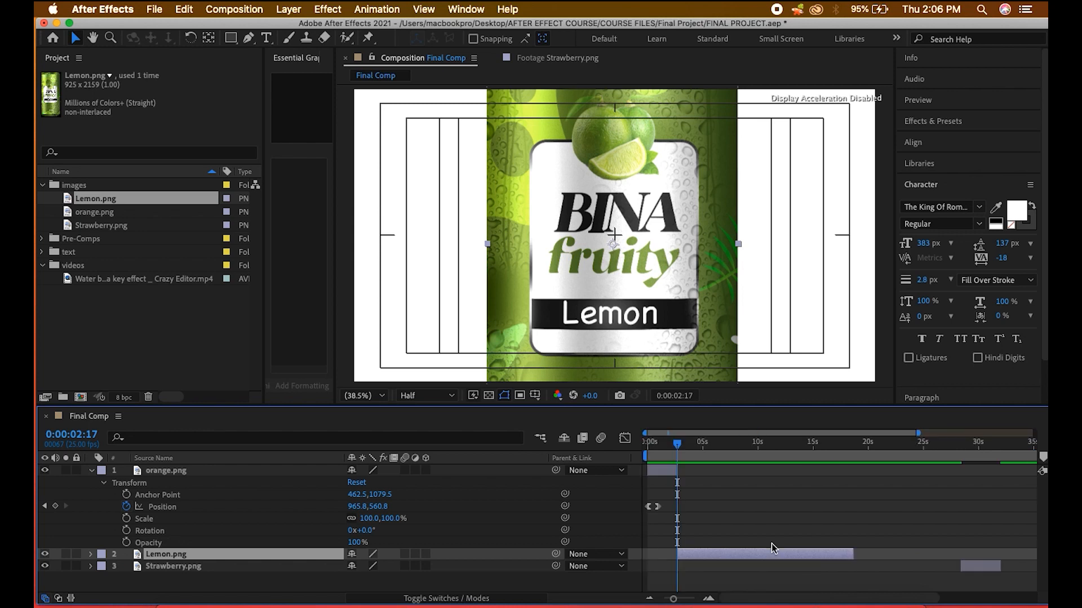
pyautogui.click(93, 471)
pyautogui.moveTo(857, 481); pyautogui.dragTo(709, 486)
# - Preview the cut from the orange can to the lemon can from the start and from 0:00:02:01
pyautogui.press('space')
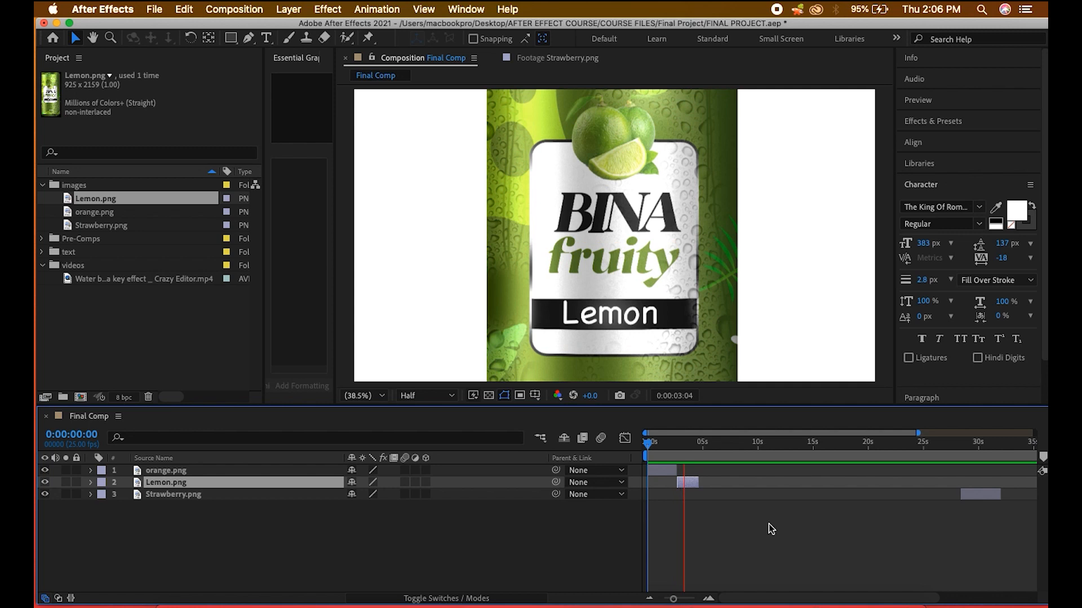
pyautogui.press('space')
pyautogui.click(670, 452)
pyautogui.press('space')
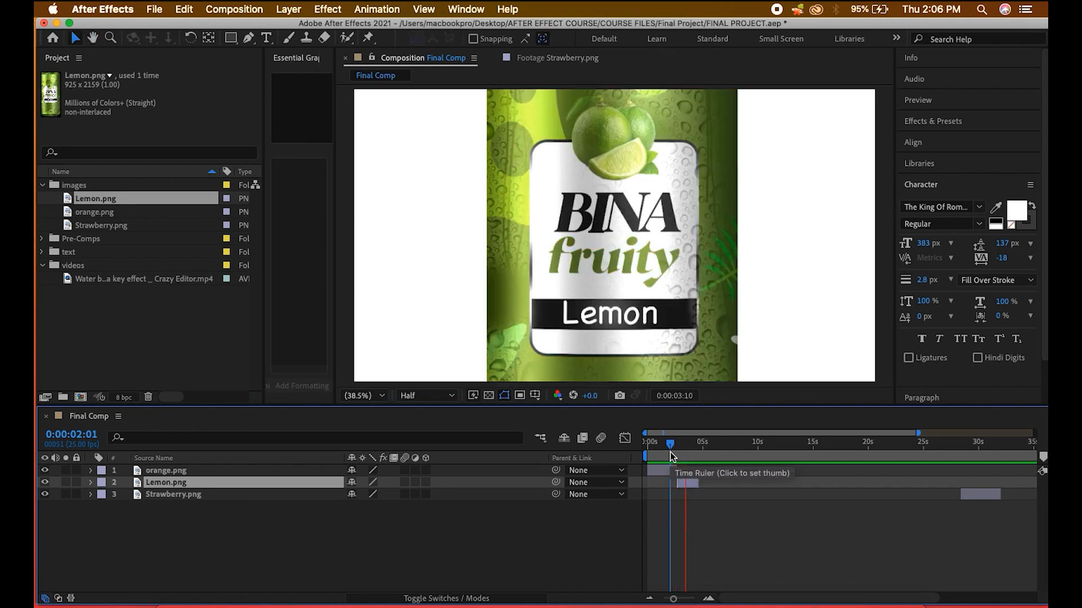
# - Shorten Strawberry.png to about 1.7 seconds and sequence it between orange.png and Lemon.png in both layer order and time
pyautogui.moveTo(977, 496); pyautogui.dragTo(685, 496)
pyautogui.moveTo(237, 499); pyautogui.dragTo(233, 479)
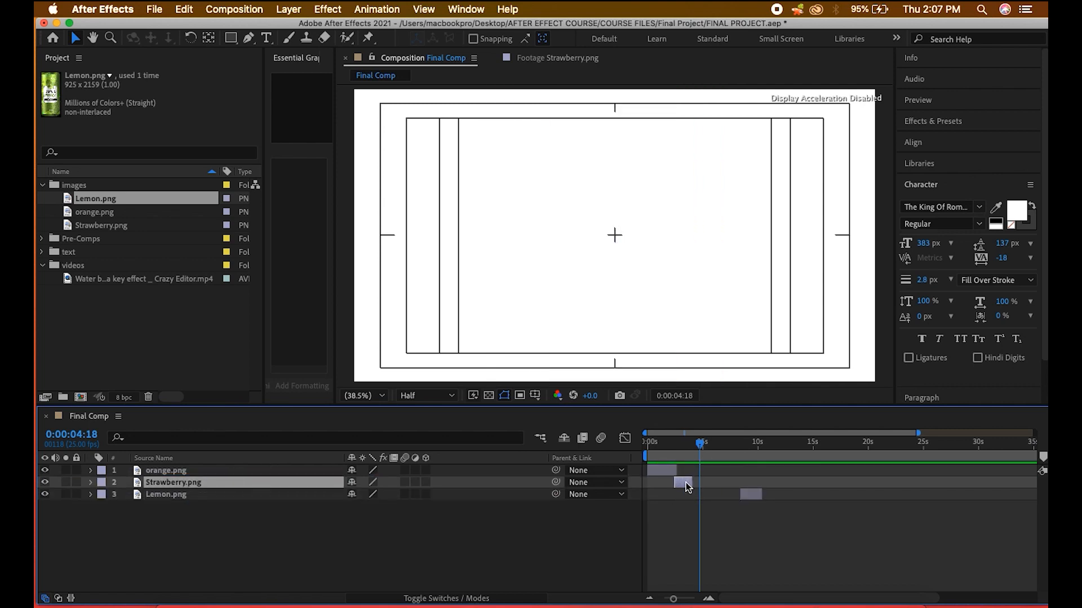
pyautogui.moveTo(687, 482); pyautogui.dragTo(689, 482)
pyautogui.moveTo(755, 497); pyautogui.dragTo(708, 501)
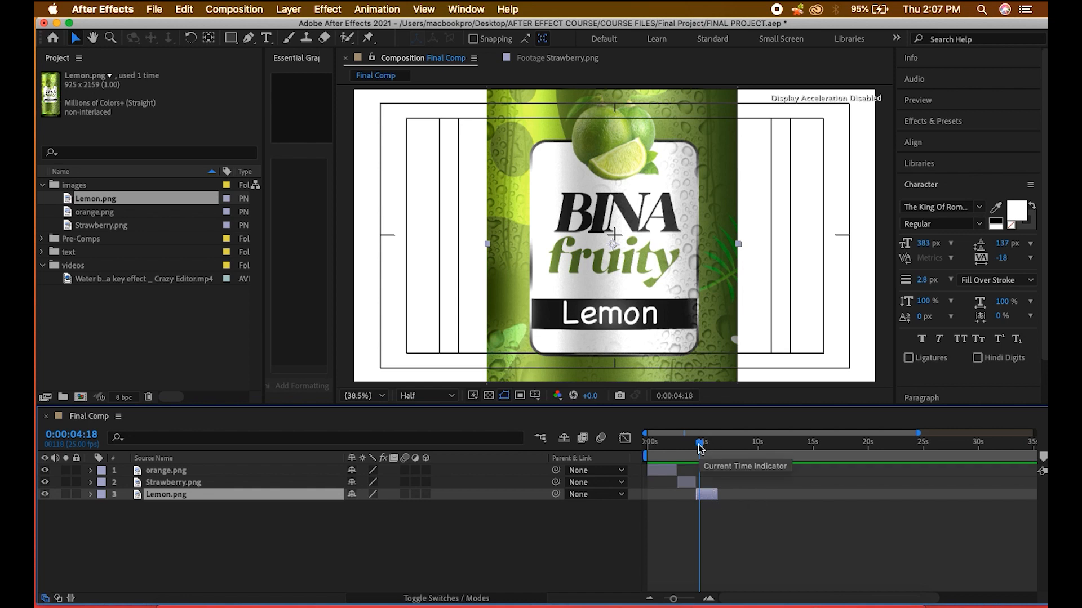
# - Play the three-can sequence from the start to check the cut between orange.png and Strawberry.png
pyautogui.press('Home')
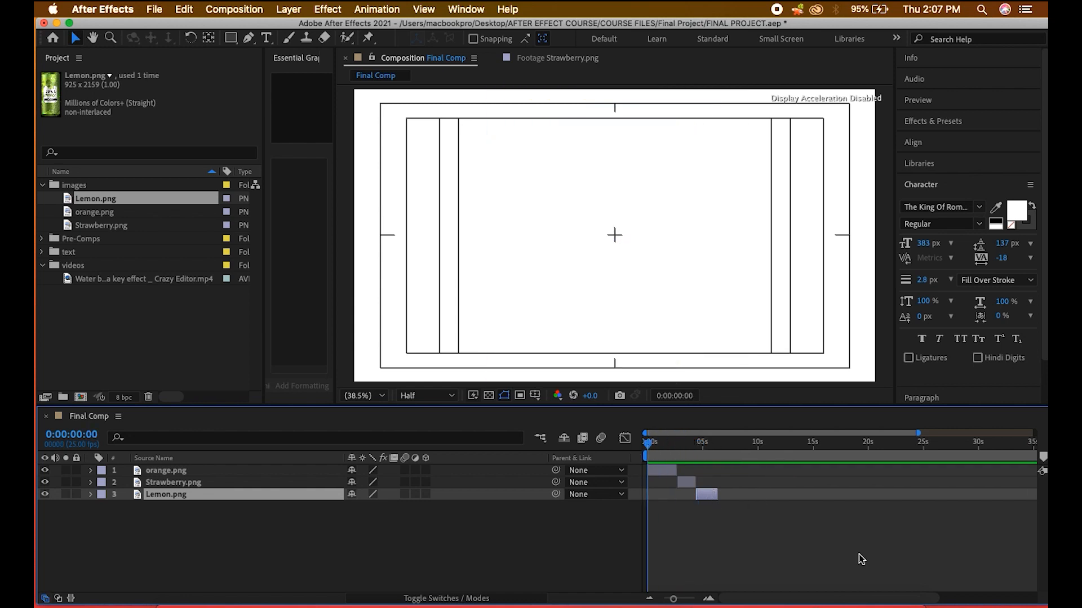
pyautogui.press('space')
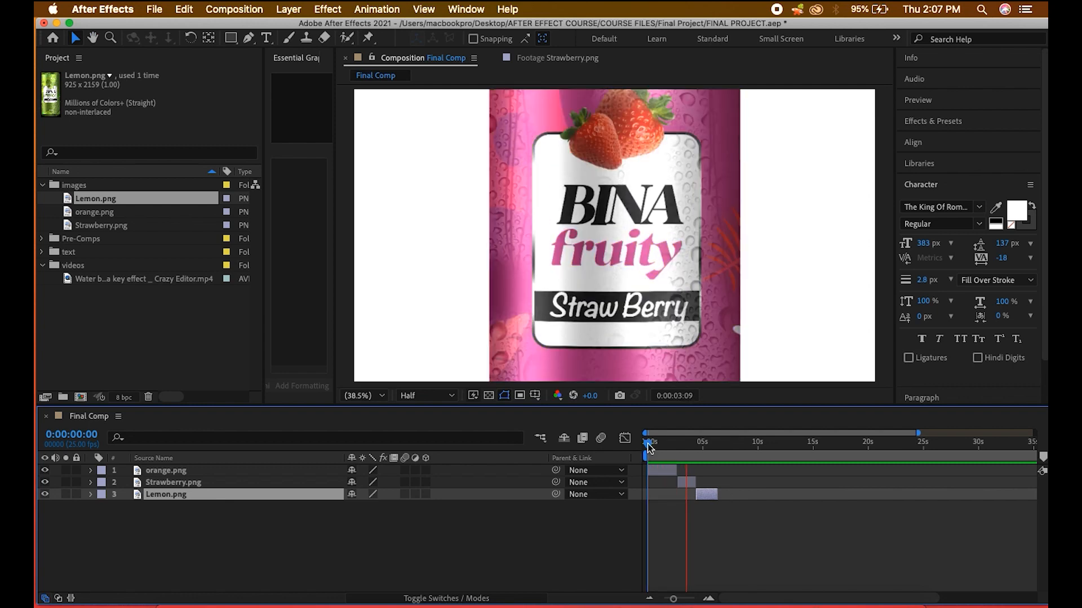
pyautogui.press('space')
# - Close the small gap after orange.png by moving Strawberry.png to start exactly where it ends, at about 0:00:02:17
pyautogui.moveTo(668, 447); pyautogui.dragTo(681, 458)
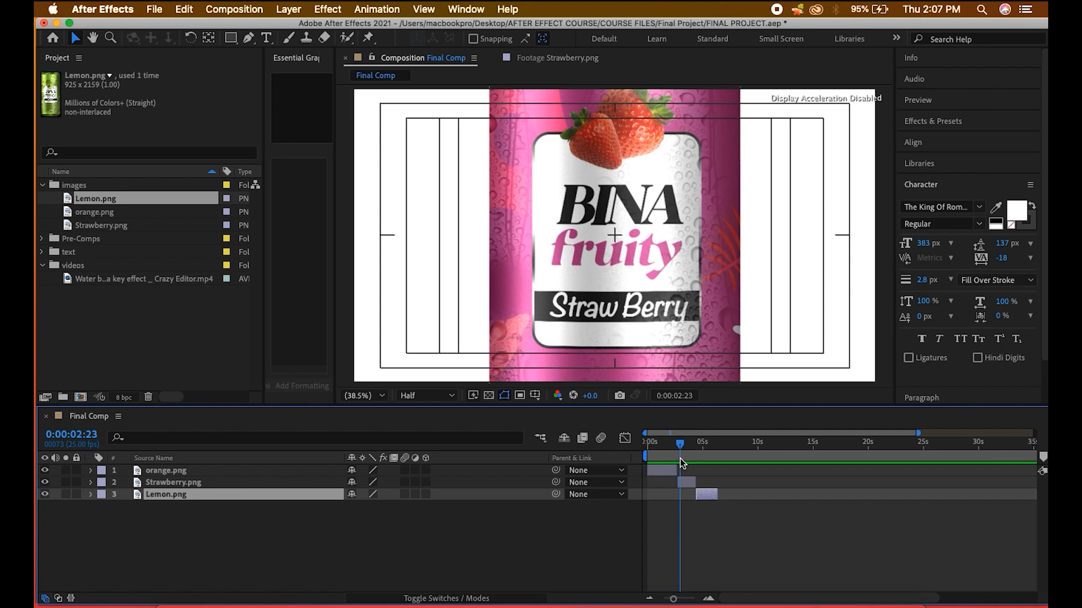
pyautogui.press('=')
pyautogui.press('=')
pyautogui.press('=')
pyautogui.press('=')
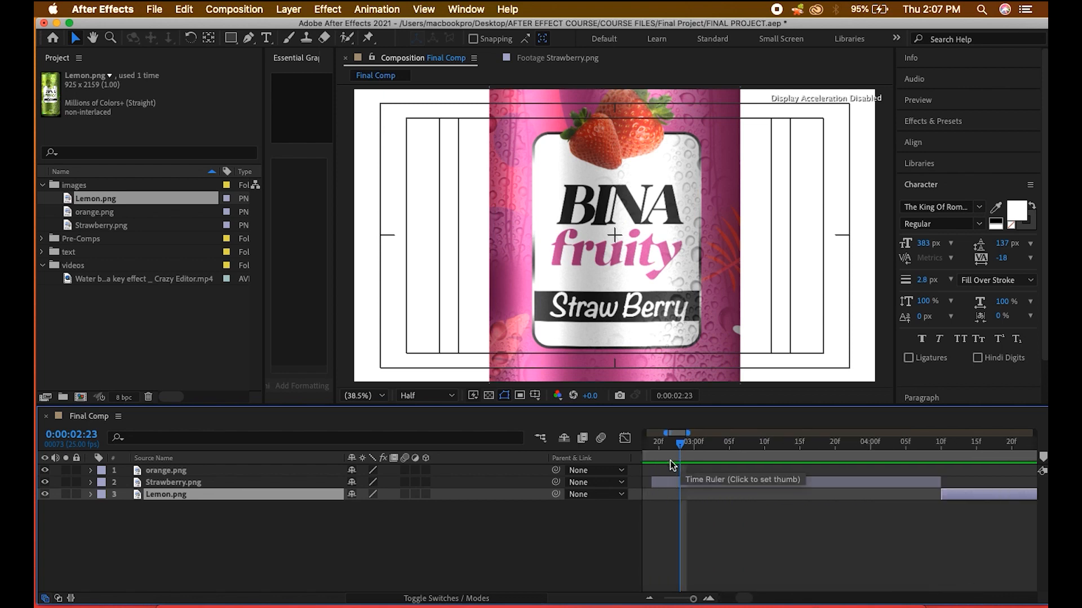
pyautogui.hscroll(-2, 670, 461)
pyautogui.moveTo(728, 445); pyautogui.dragTo(708, 484)
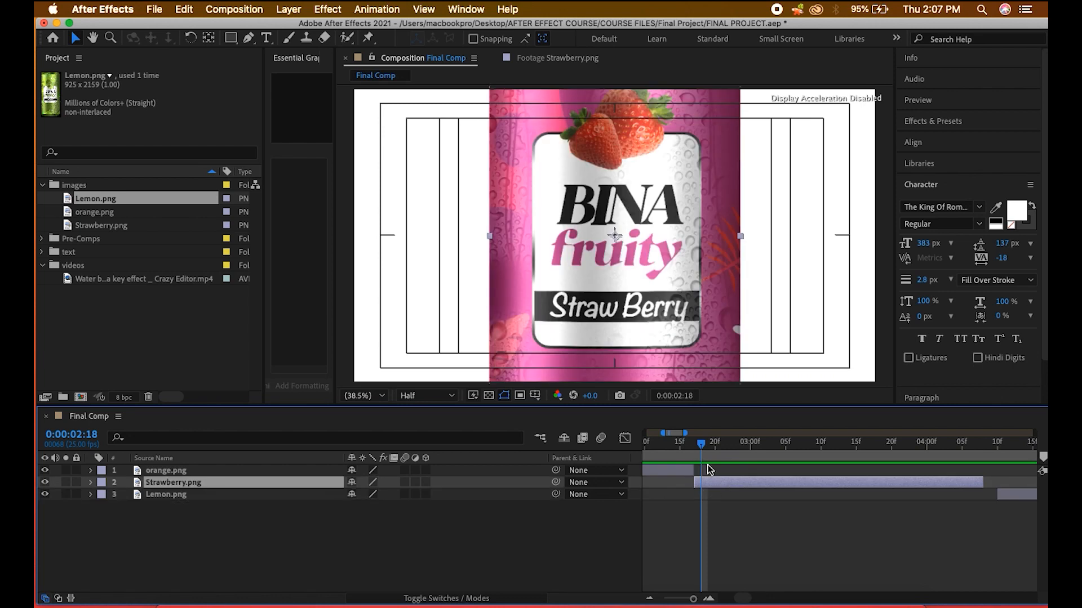
pyautogui.press('-')
pyautogui.press('-')
pyautogui.press('-')
pyautogui.moveTo(698, 433); pyautogui.dragTo(666, 442)
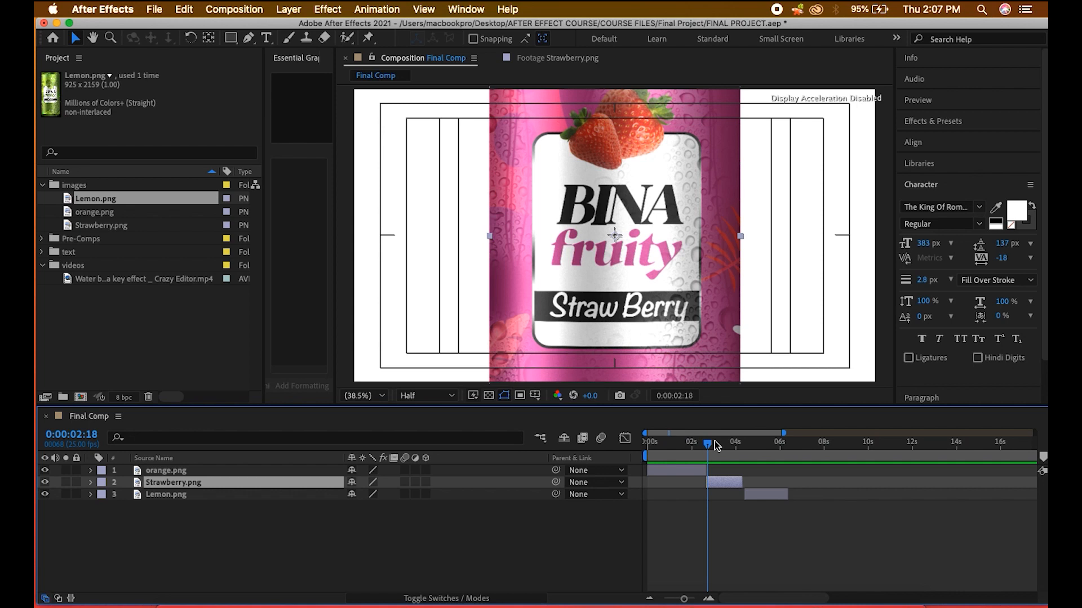
# - Replay the sequence from the start to judge how long the orange can stays on screen
pyautogui.press('Home')
pyautogui.press('space')
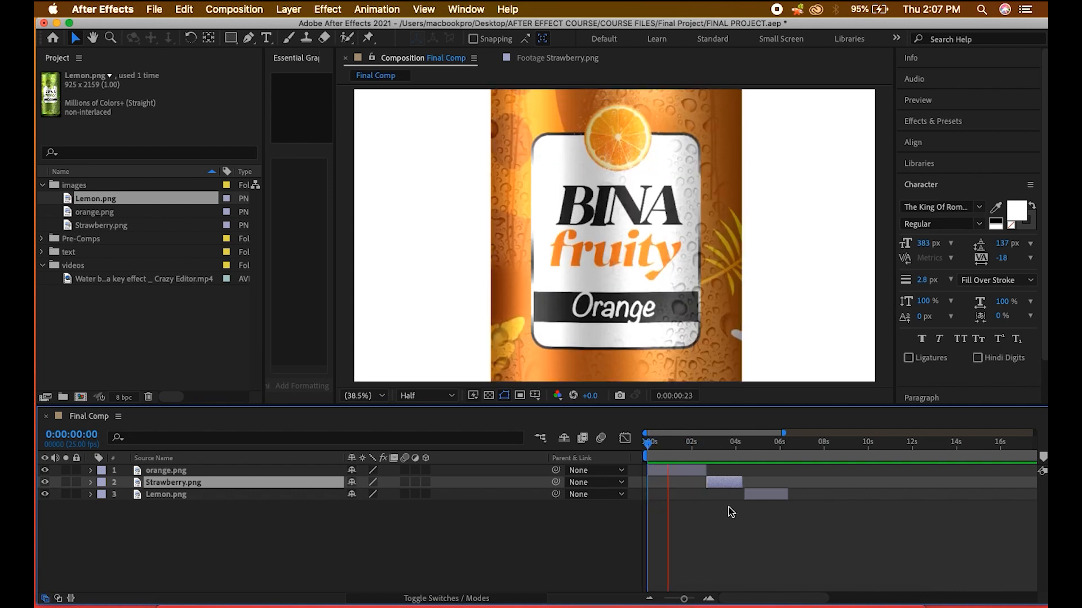
pyautogui.press('space')
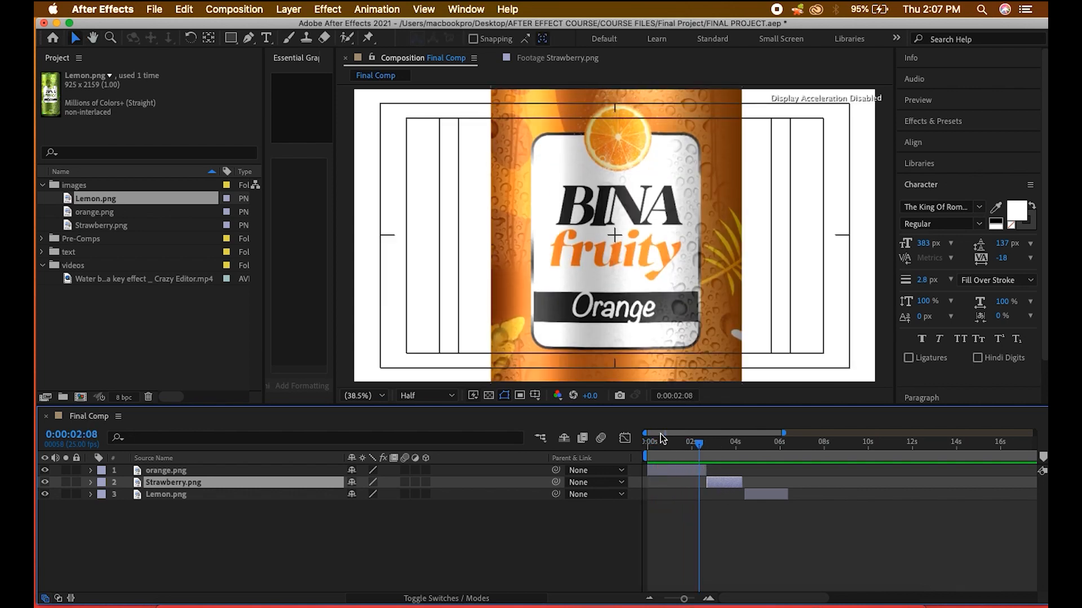
pyautogui.click(649, 443)
pyautogui.press('space')
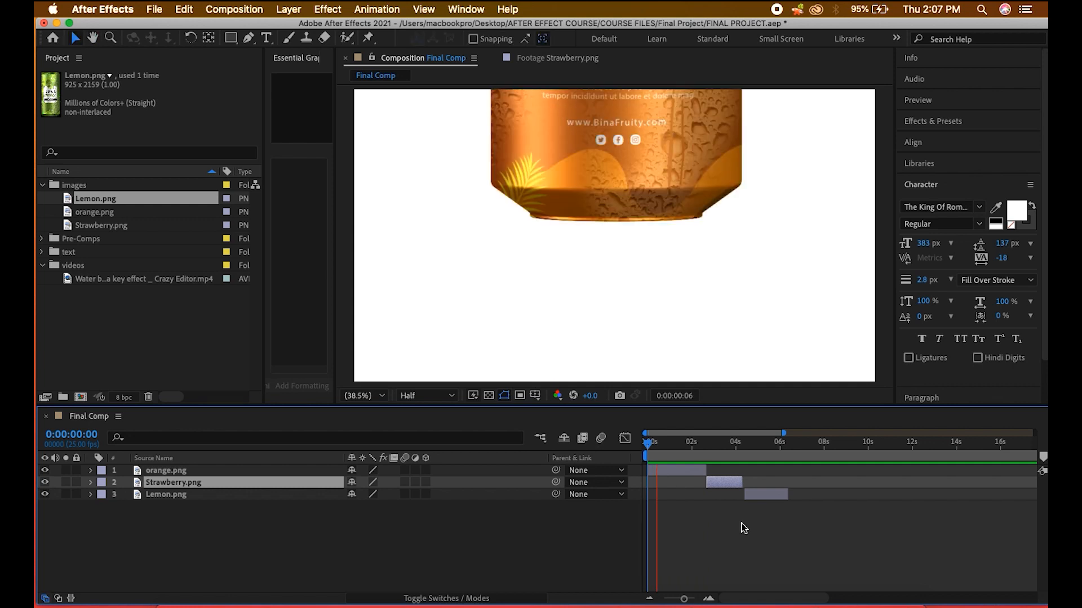
pyautogui.press('space')
# - Trim orange.png to end at about 2 seconds, shift Strawberry.png and Lemon.png earlier to follow it back to back, and preview
pyautogui.moveTo(705, 470); pyautogui.dragTo(756, 498)
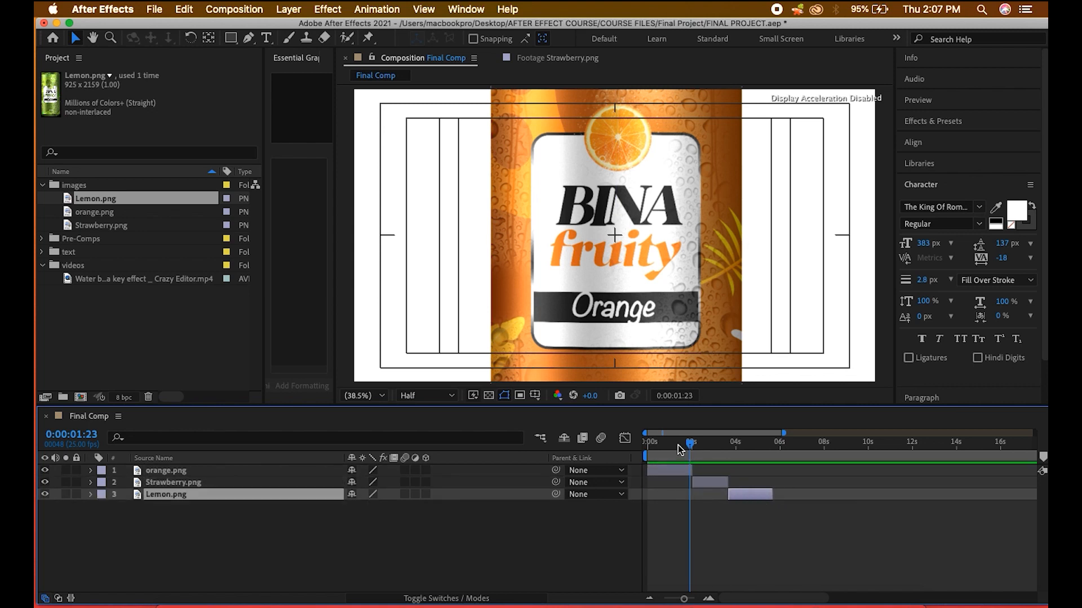
pyautogui.press('Home')
pyautogui.press('space')
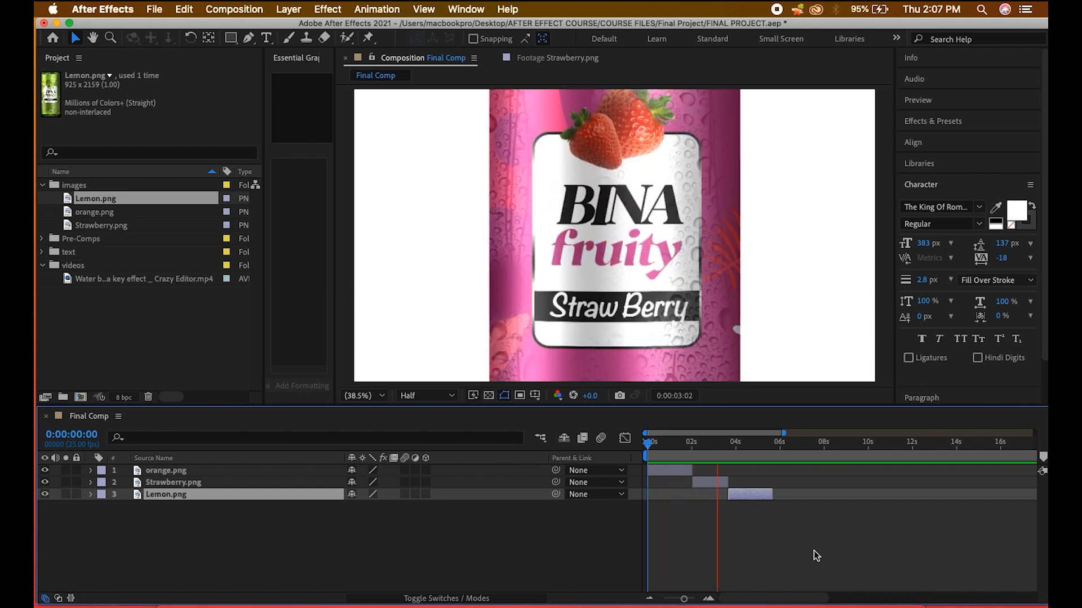
pyautogui.press('space')
pyautogui.press('space')
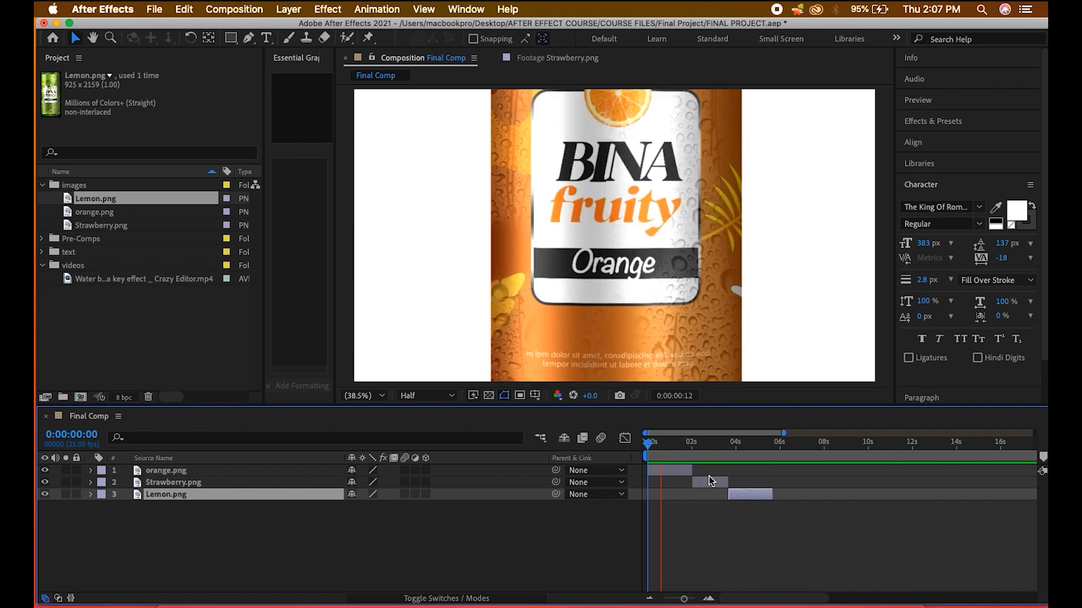
pyautogui.click(663, 443)
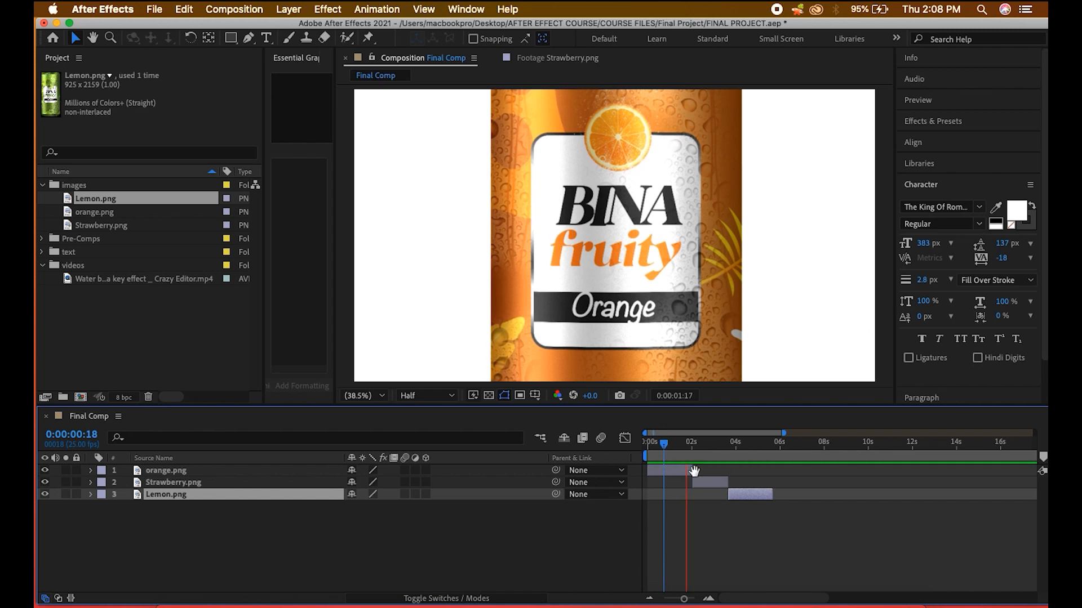
pyautogui.press('space')
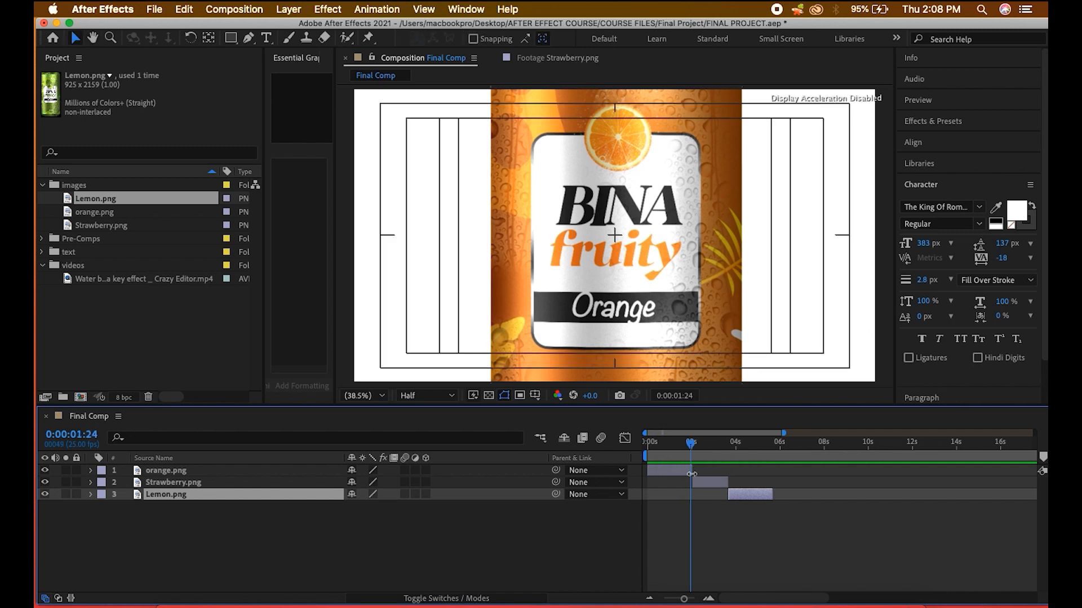
# - Move orange.png's second position keyframe to about 0.6 seconds, and trim the layer's end to about 1.6 seconds
pyautogui.click(662, 444)
pyautogui.click(668, 472)
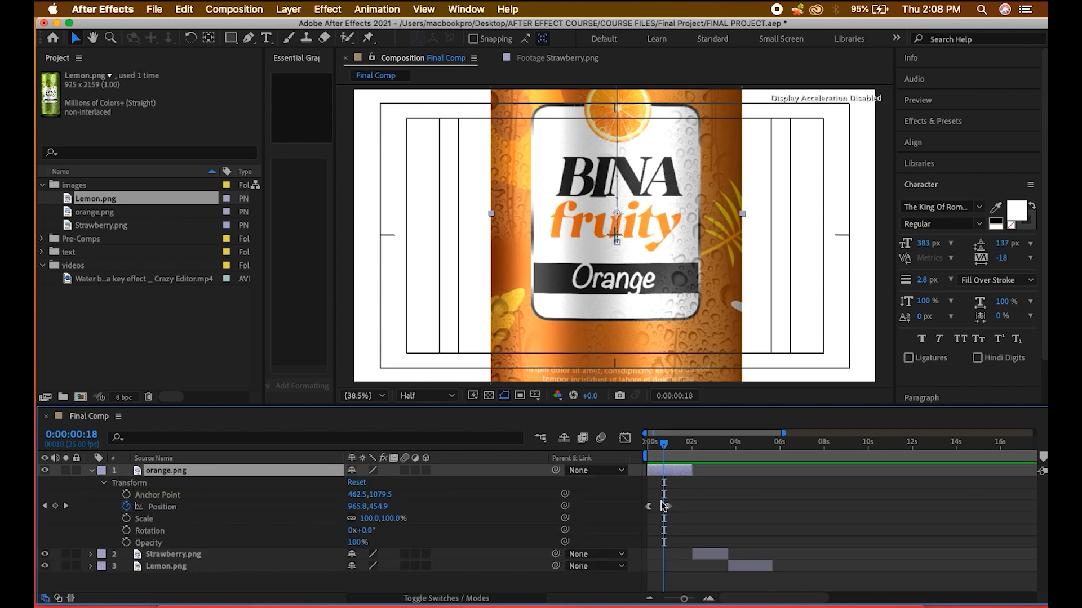
pyautogui.moveTo(668, 507); pyautogui.dragTo(661, 507)
pyautogui.moveTo(692, 475); pyautogui.dragTo(684, 475)
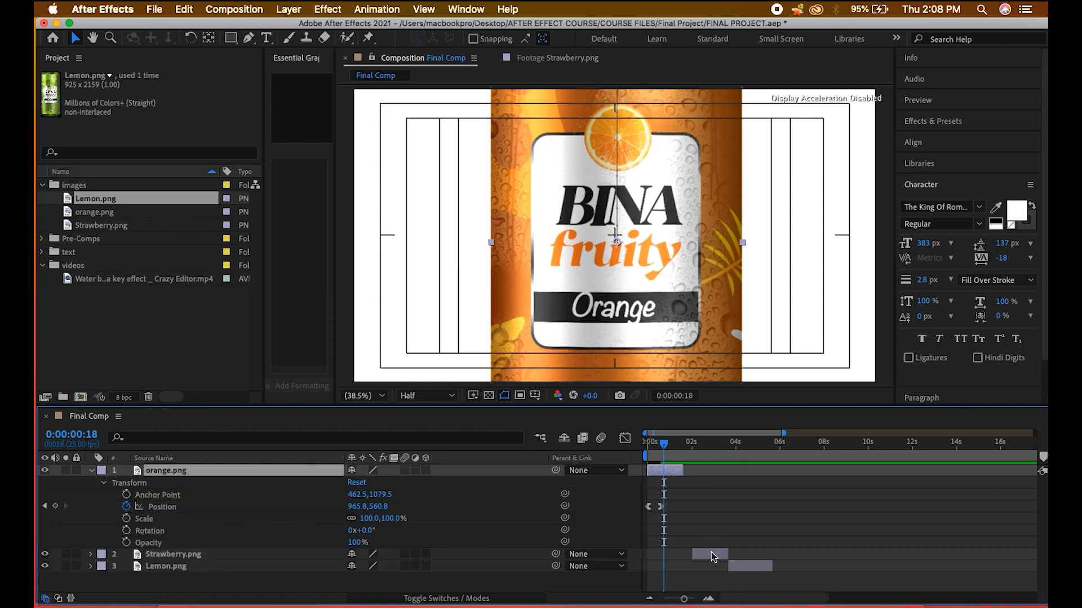
pyautogui.click(92, 471)
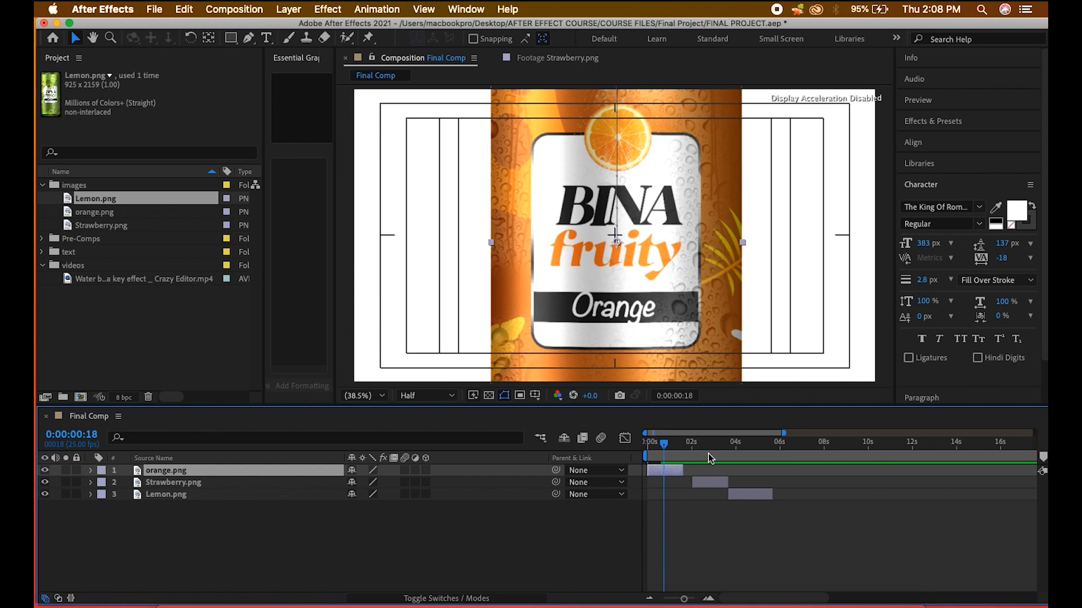
# - Preview the faster drop, and shorten Strawberry.png and Lemon.png to about 1 second each, back to back after orange.png
pyautogui.moveTo(660, 445); pyautogui.dragTo(648, 443)
pyautogui.press('space')
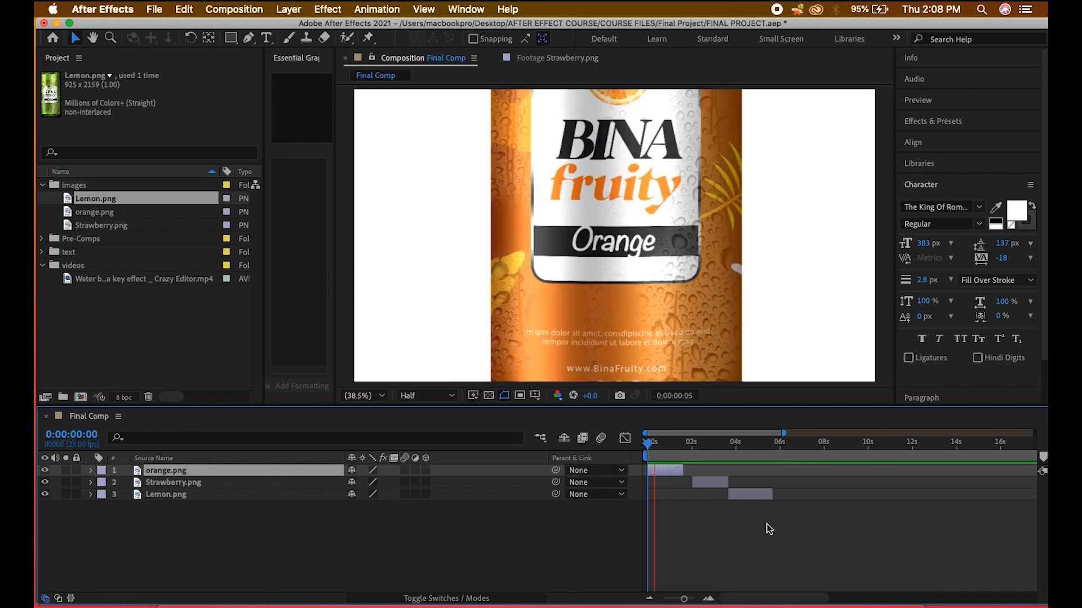
pyautogui.moveTo(717, 483)
pyautogui.mouseDown()
pyautogui.moveTo(706, 489)
pyautogui.moveTo(725, 496)
pyautogui.mouseUp()
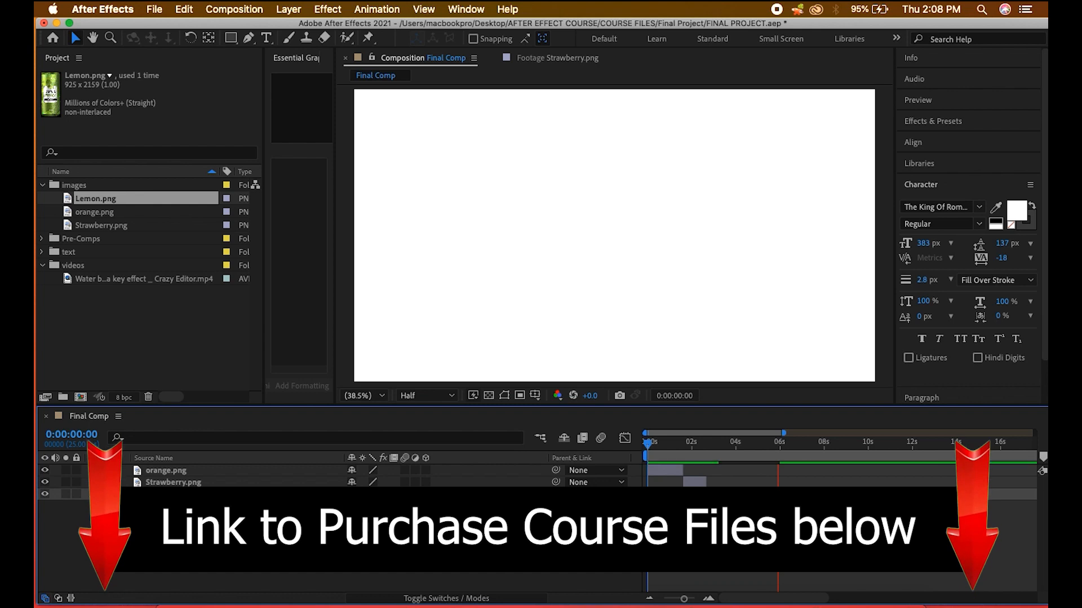
# - Replay the orange, strawberry and lemon sequence from the start and from 0:00:01:06 to judge the cut timing
pyautogui.press("'")
pyautogui.press("'")
pyautogui.press('space')
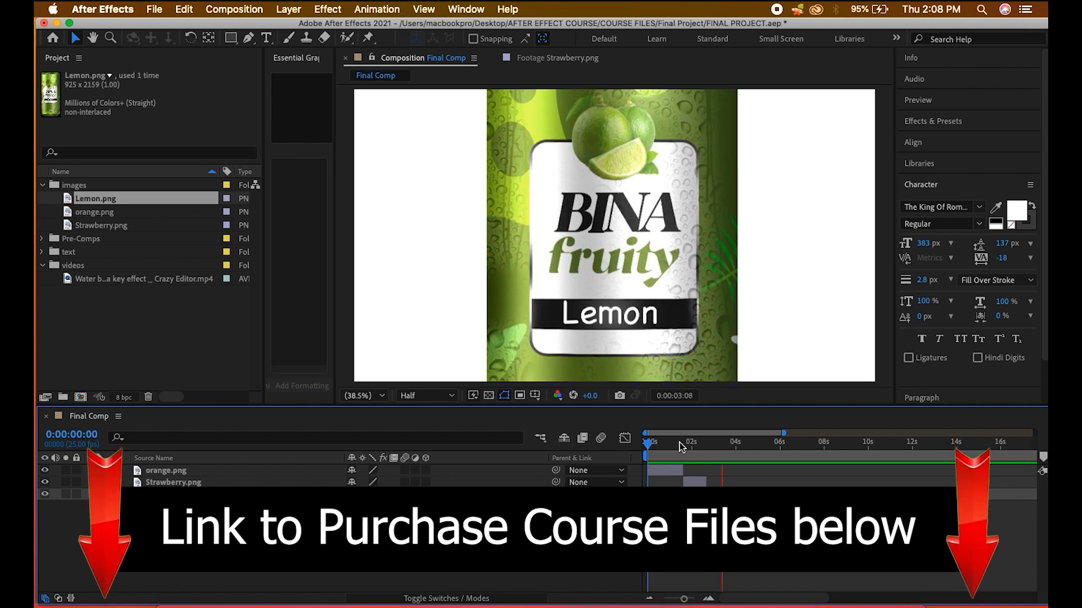
pyautogui.press('space')
pyautogui.press("'")
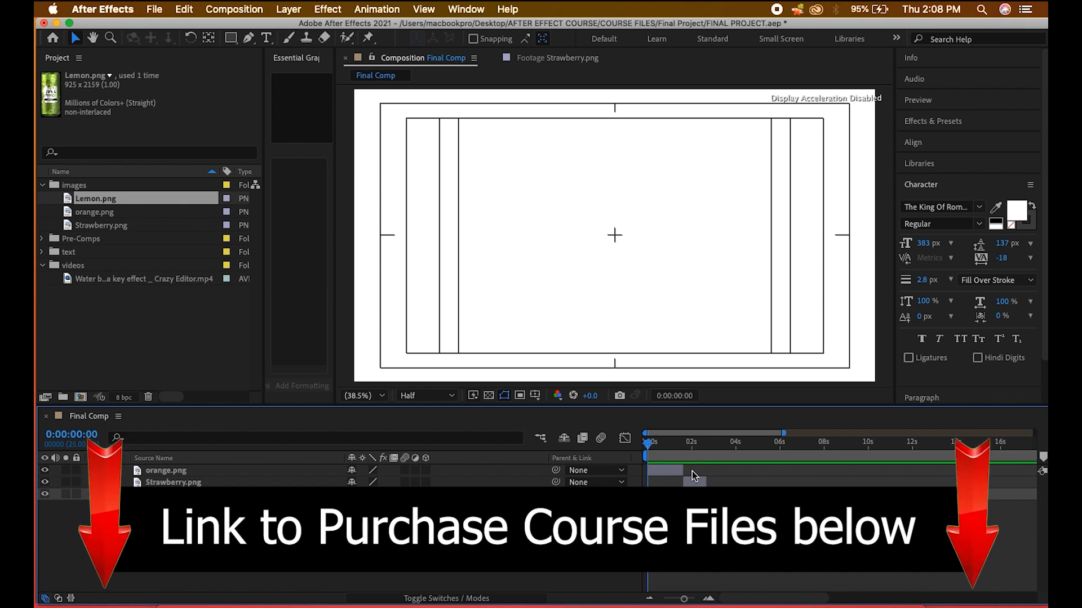
pyautogui.moveTo(647, 448); pyautogui.dragTo(620, 458)
pyautogui.press('space')
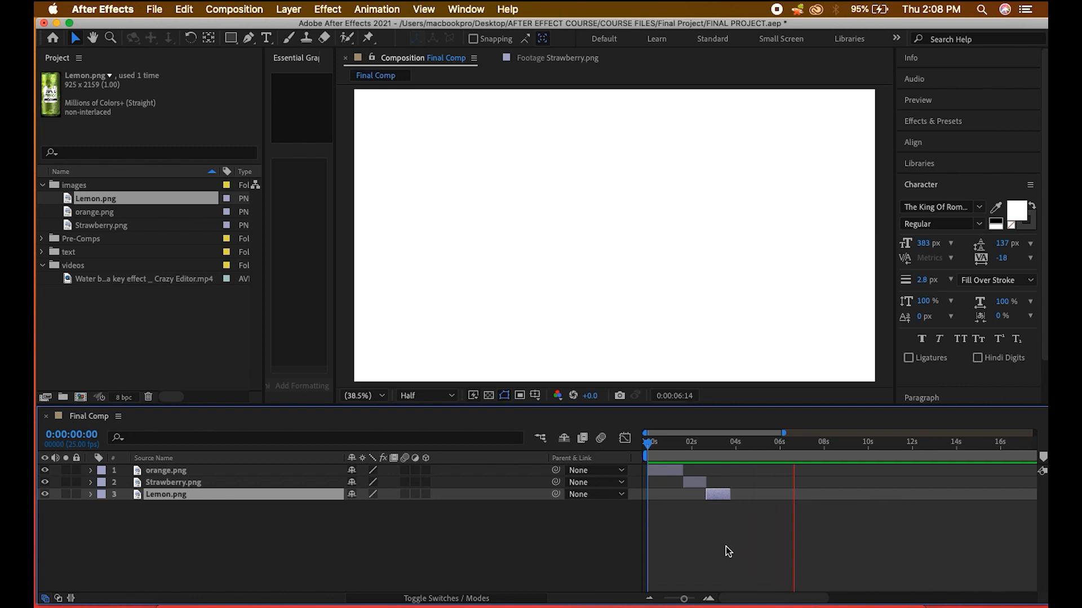
pyautogui.press('space')
pyautogui.press('space')
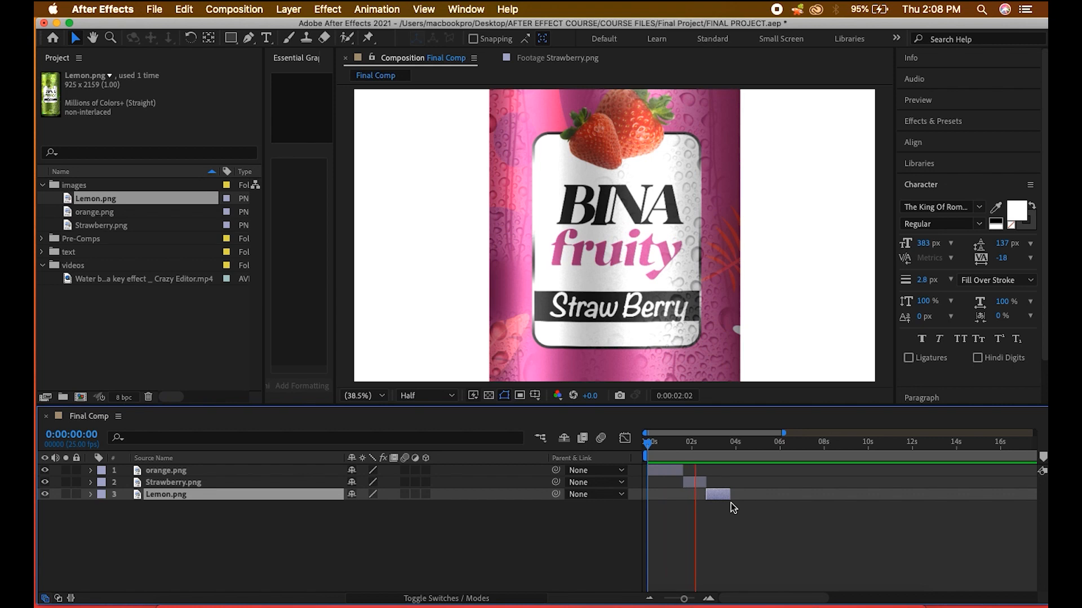
pyautogui.click(675, 445)
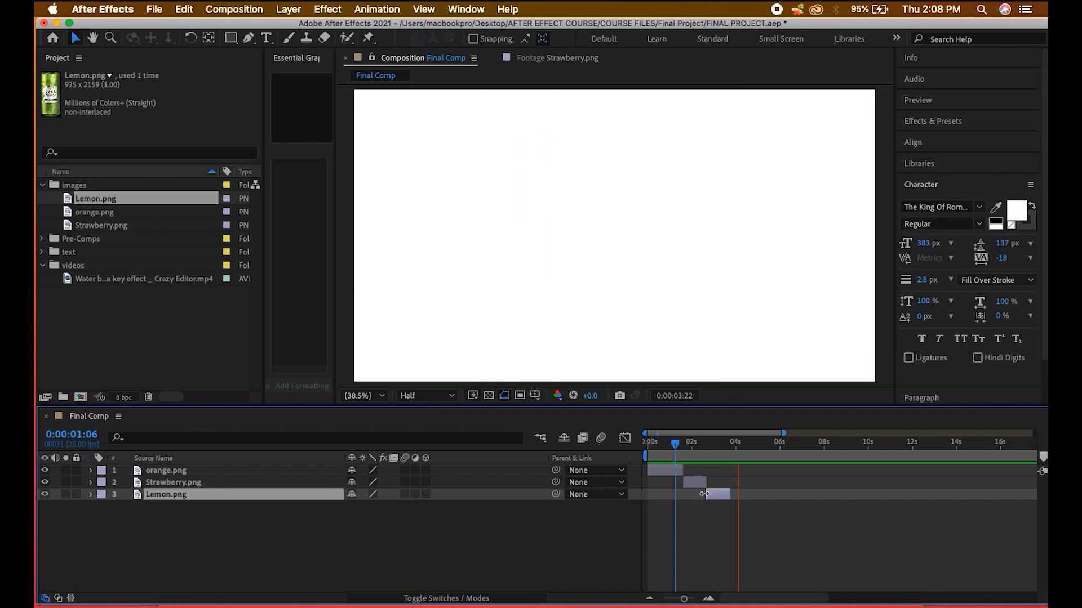
# - Set Lemon.png's position to 958.6, 568.6 so the lemon can lines up with the strawberry can
pyautogui.click(703, 447)
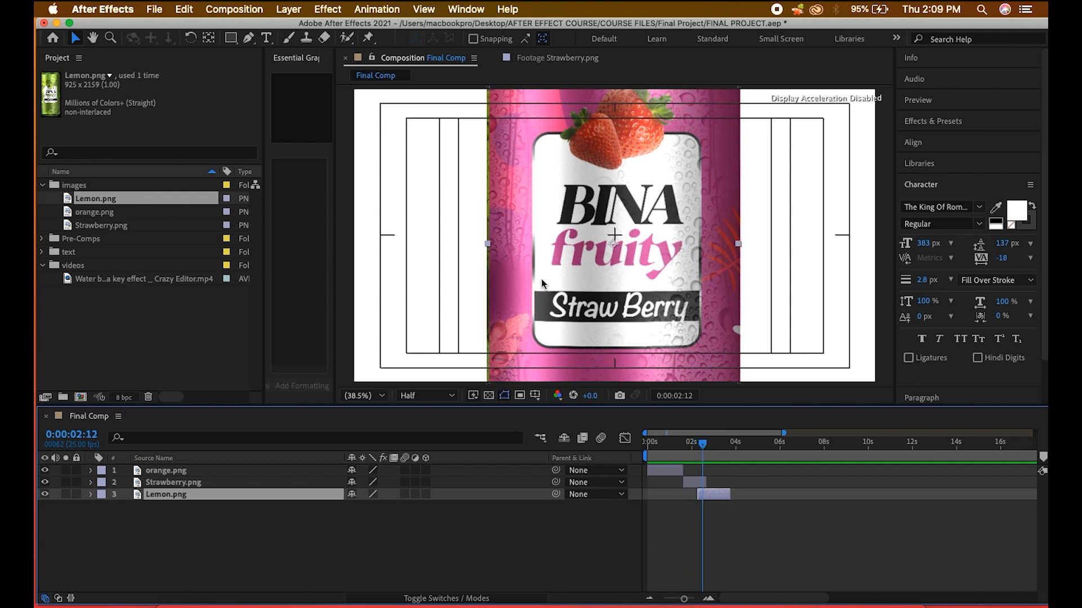
pyautogui.click(91, 495)
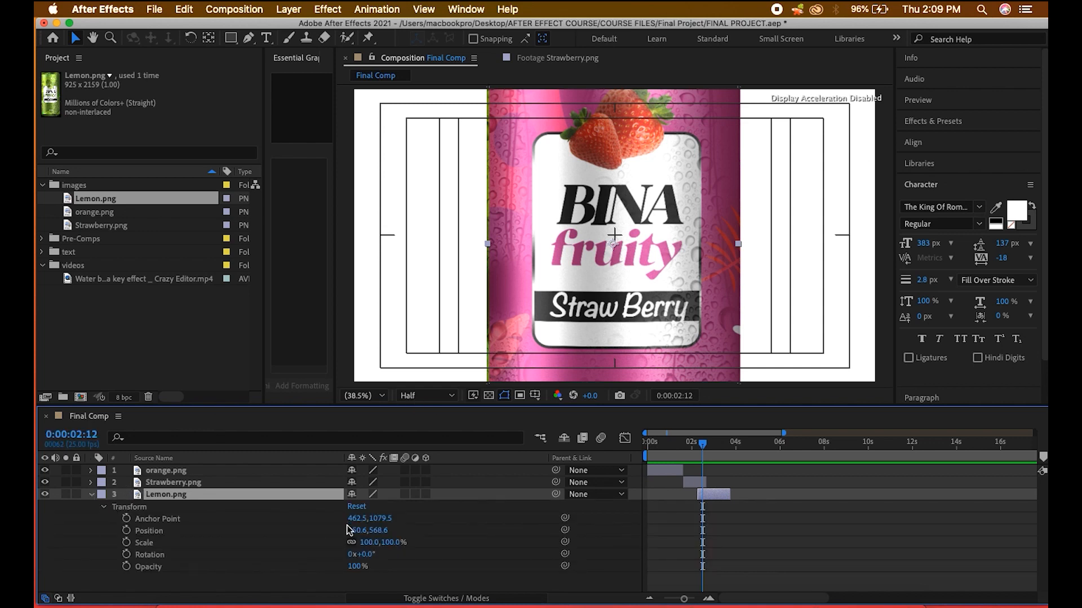
pyautogui.moveTo(351, 533); pyautogui.dragTo(355, 529)
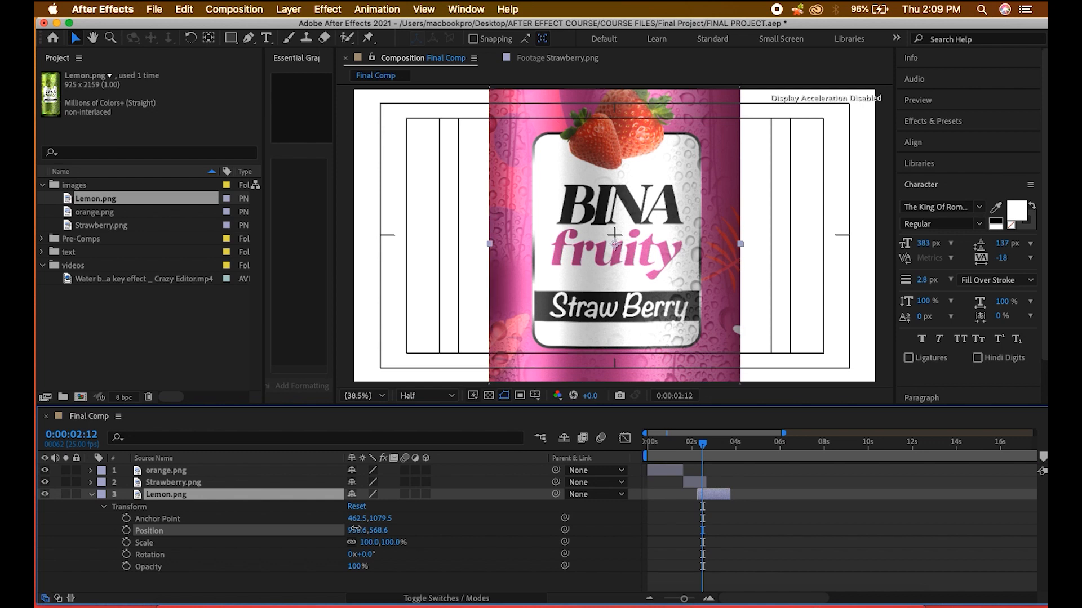
pyautogui.click(779, 525)
# - Preview the aligned cut, and retrim Lemon.png to start where Strawberry.png ends, at about 2.7 seconds
pyautogui.click(683, 443)
pyautogui.press('space')
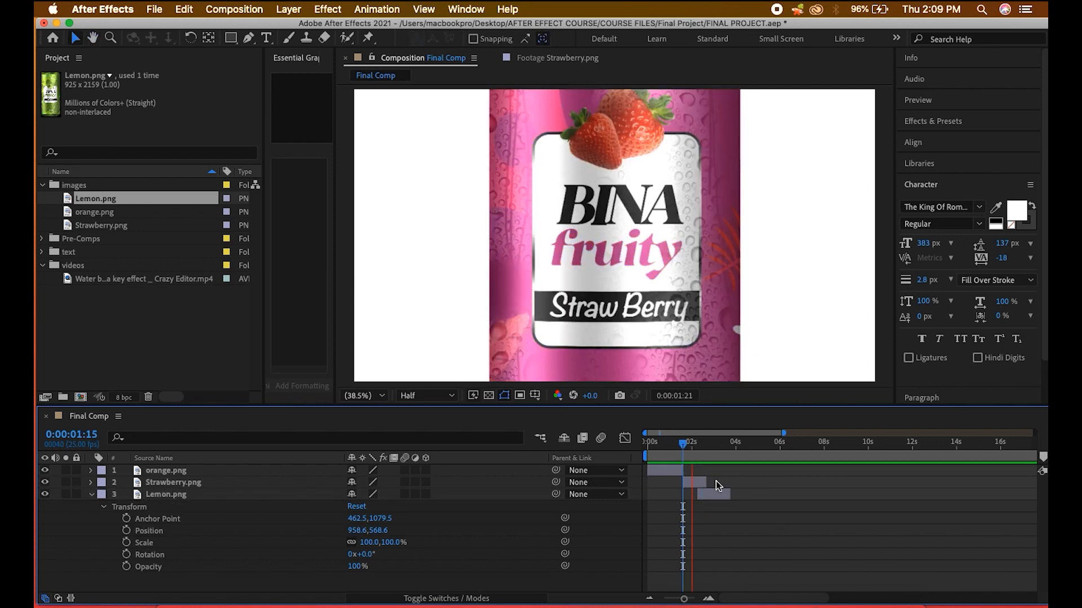
pyautogui.press('space')
pyautogui.moveTo(704, 489); pyautogui.dragTo(690, 493)
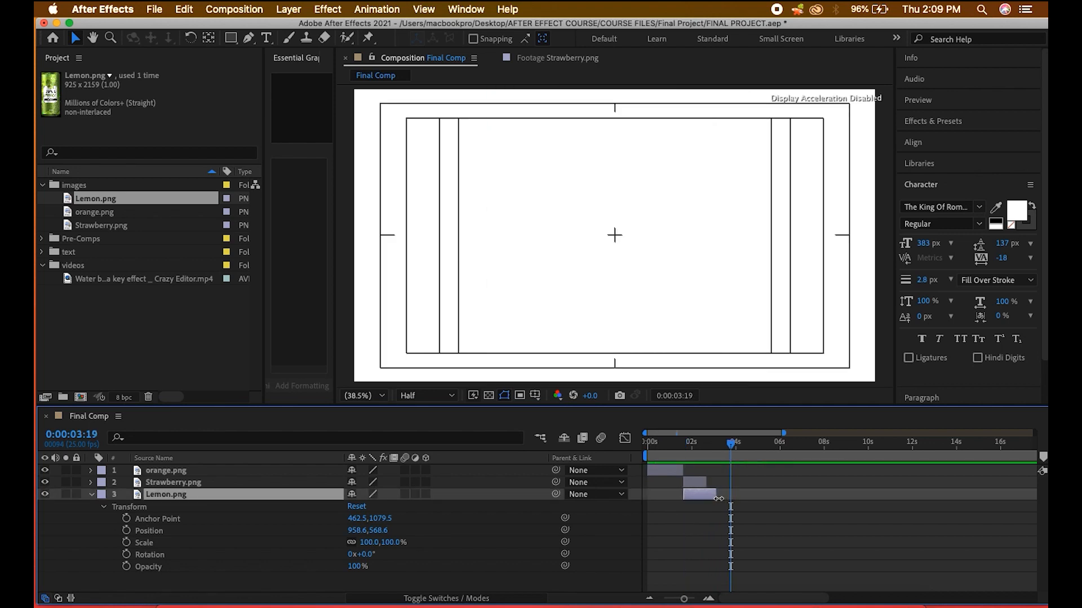
pyautogui.moveTo(692, 494); pyautogui.dragTo(718, 495)
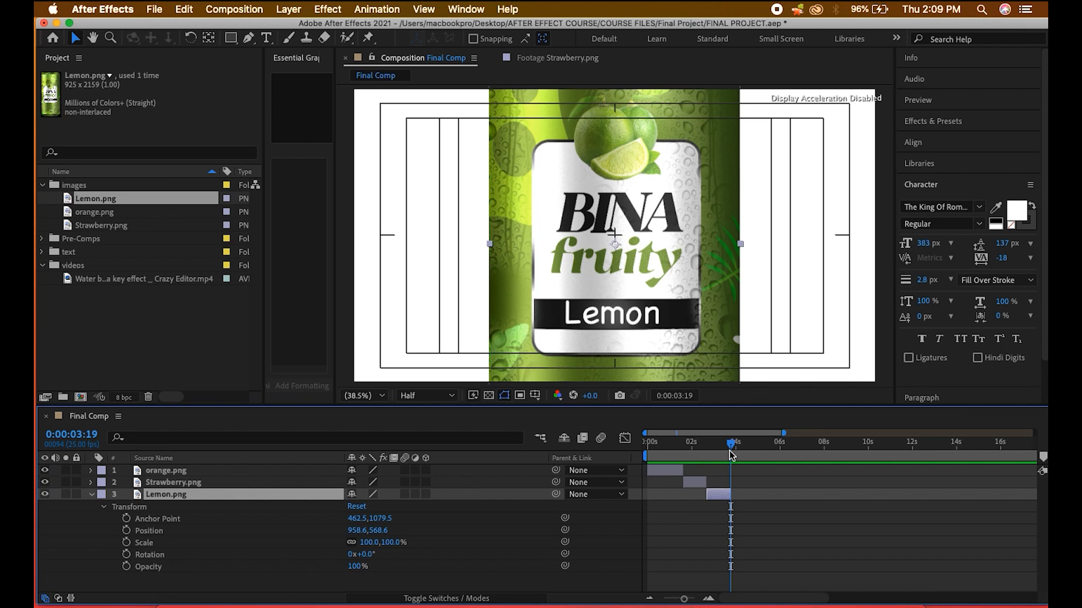
pyautogui.click(704, 451)
pyautogui.scroll(3, 719, 469)
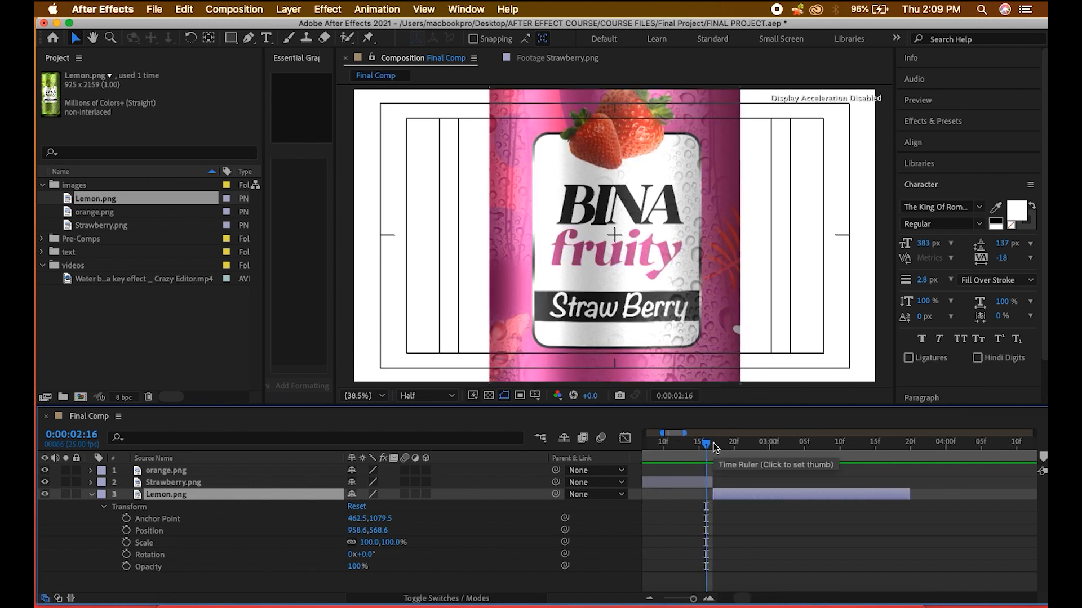
pyautogui.scroll(4, 714, 449)
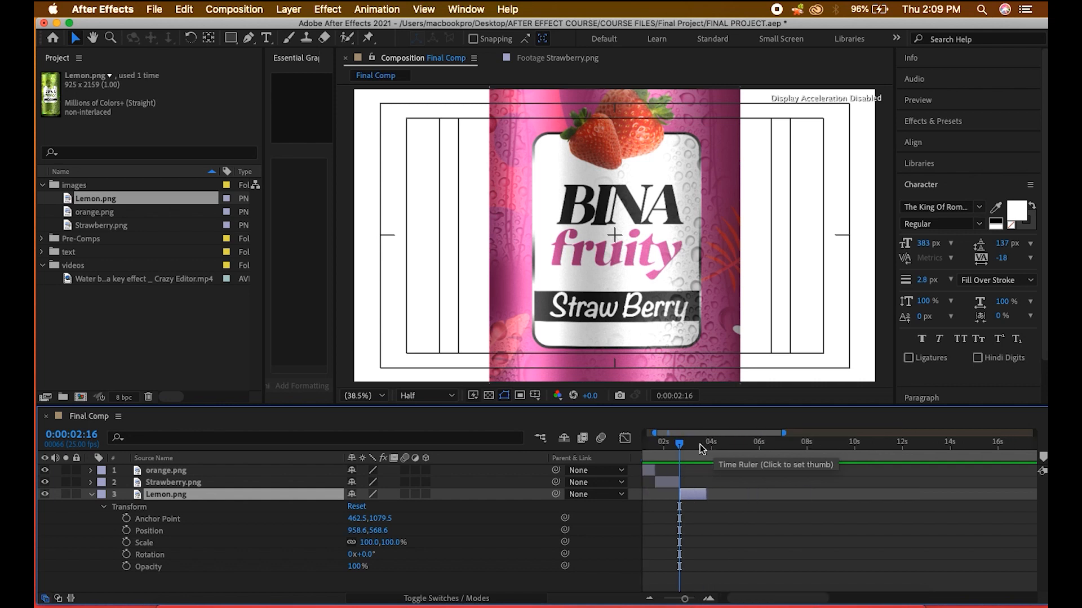
pyautogui.scroll(-8, 696, 444)
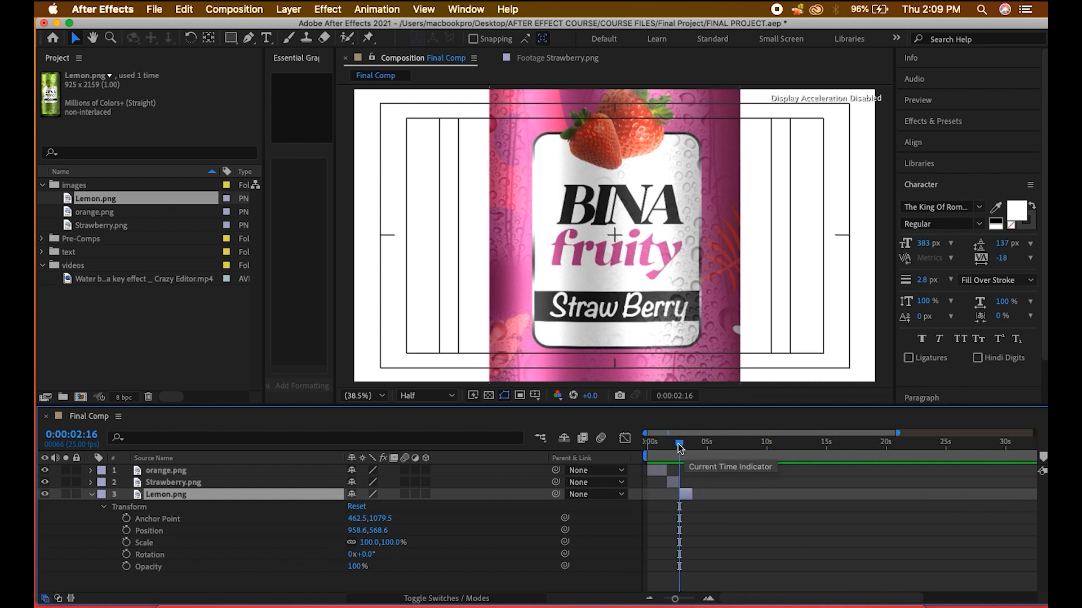
# - Replay the orange, strawberry and lemon sequence from the start several times to judge the pacing
pyautogui.moveTo(678, 448); pyautogui.dragTo(648, 446)
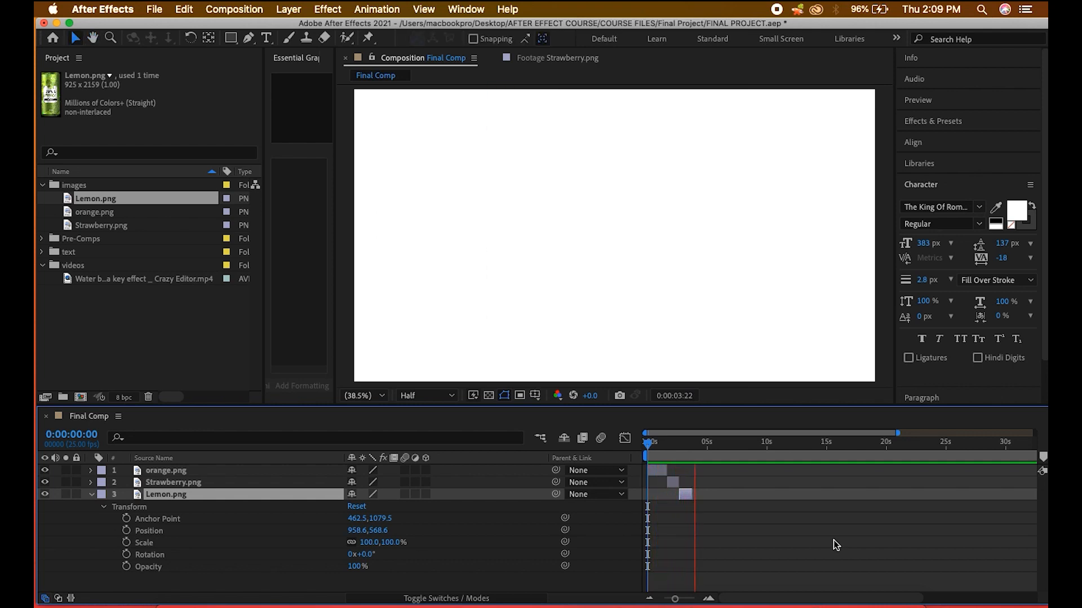
pyautogui.press('space')
pyautogui.press('space')
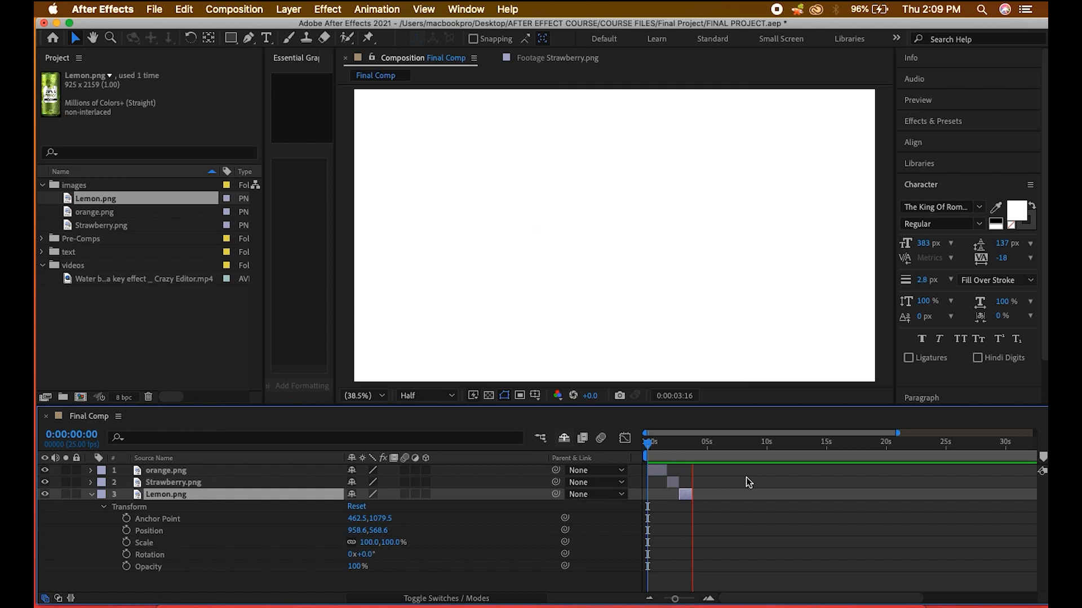
pyautogui.press('space')
pyautogui.click(650, 443)
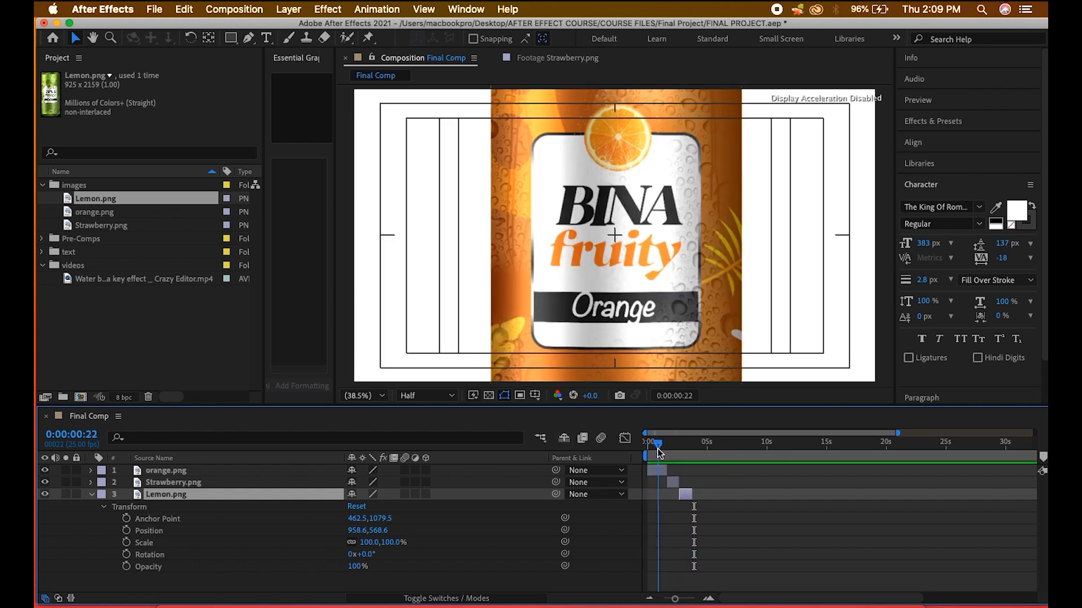
pyautogui.press('space')
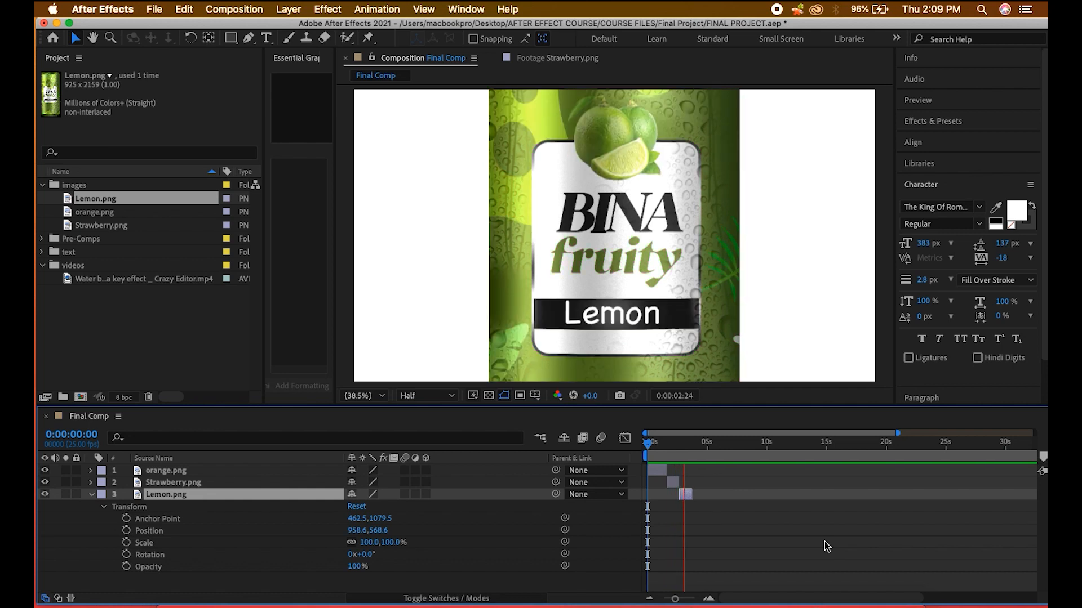
pyautogui.press('space')
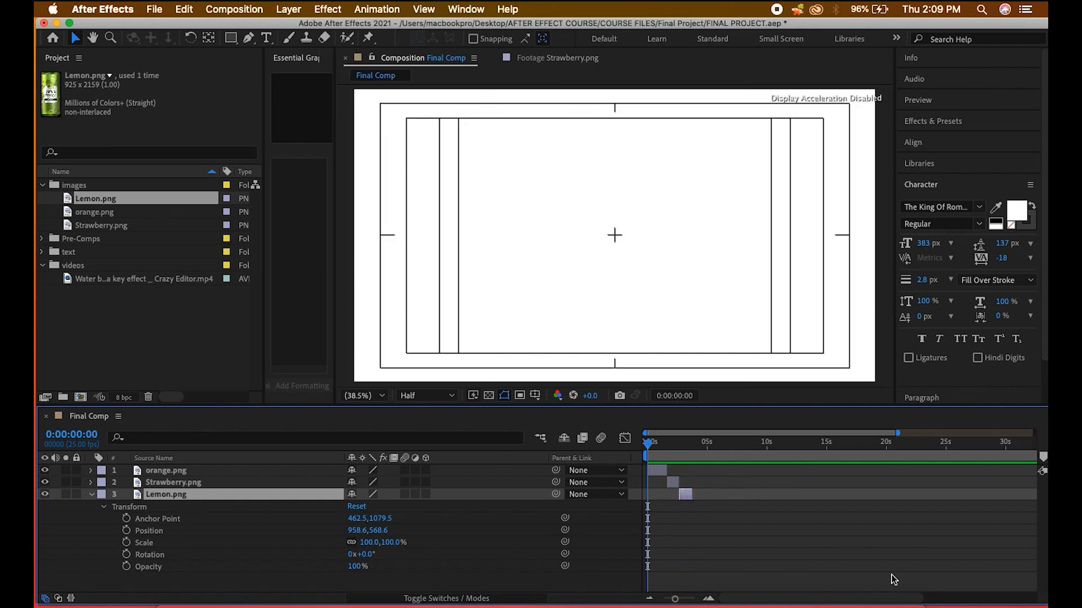
pyautogui.press('space')
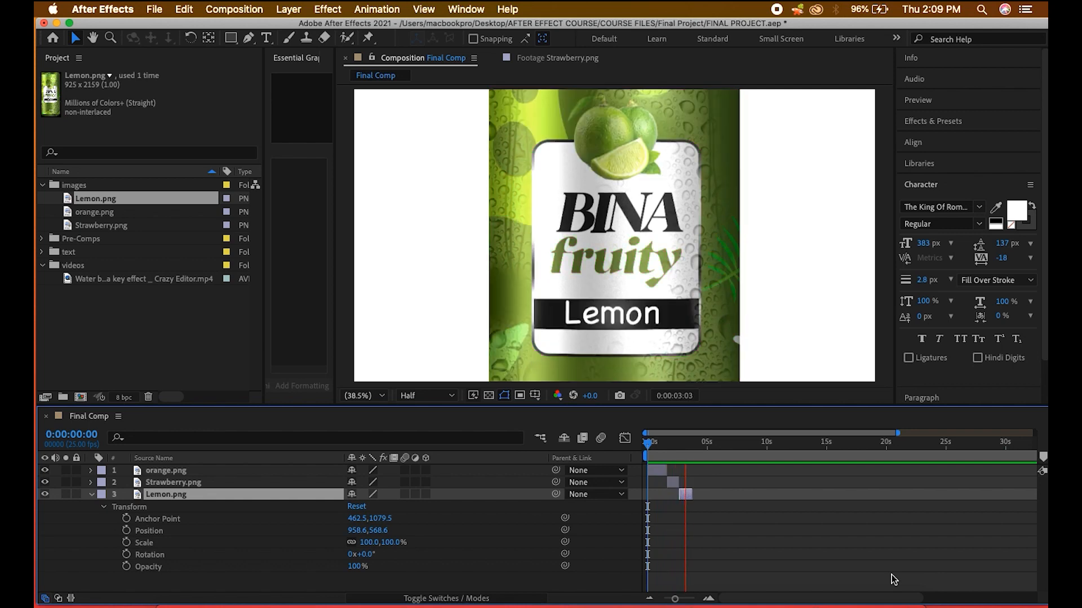
pyautogui.press('space')
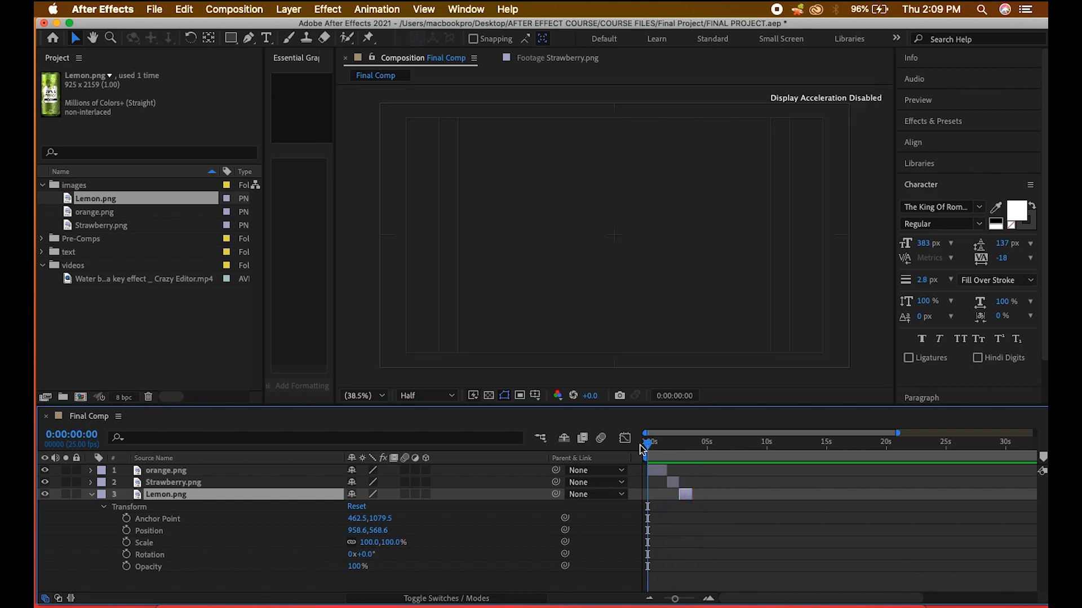
pyautogui.press('space')
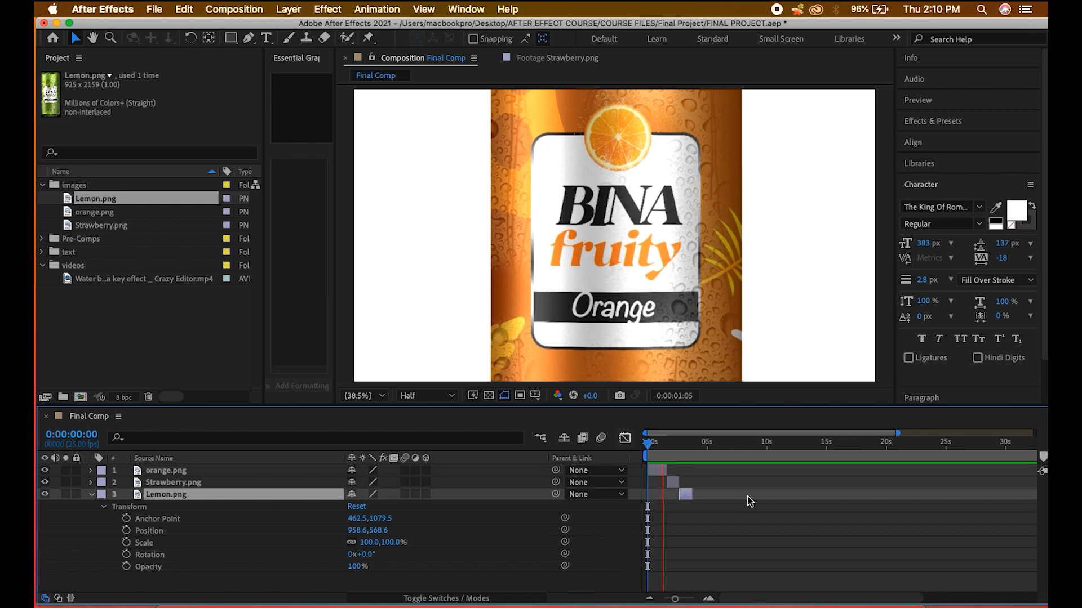
pyautogui.press('space')
# - Trim orange.png's end to about 1.4 seconds
pyautogui.press('=')
pyautogui.press('=')
pyautogui.press('=')
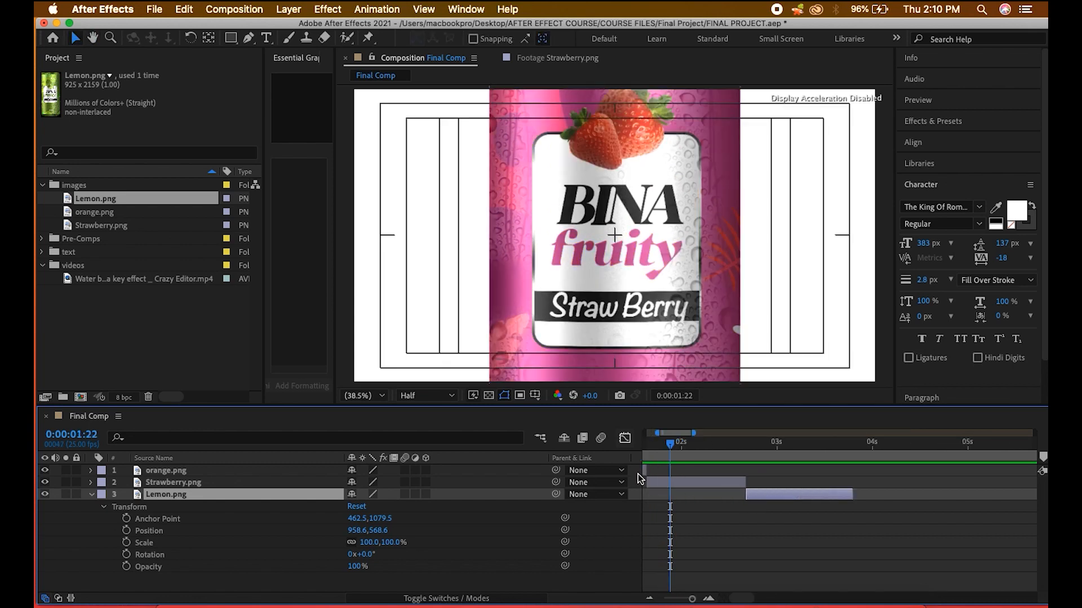
pyautogui.hscroll(-5, 671, 478)
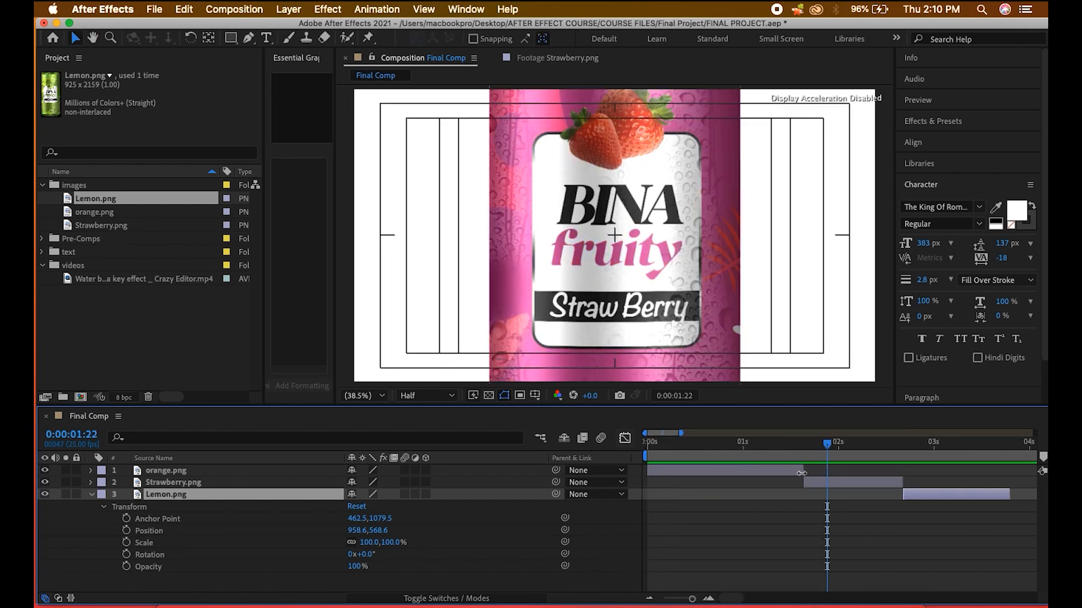
pyautogui.moveTo(801, 472); pyautogui.dragTo(784, 472)
# - Shift Strawberry.png and Lemon.png earlier to follow orange.png back to back, and preview from the start
pyautogui.click(908, 494)
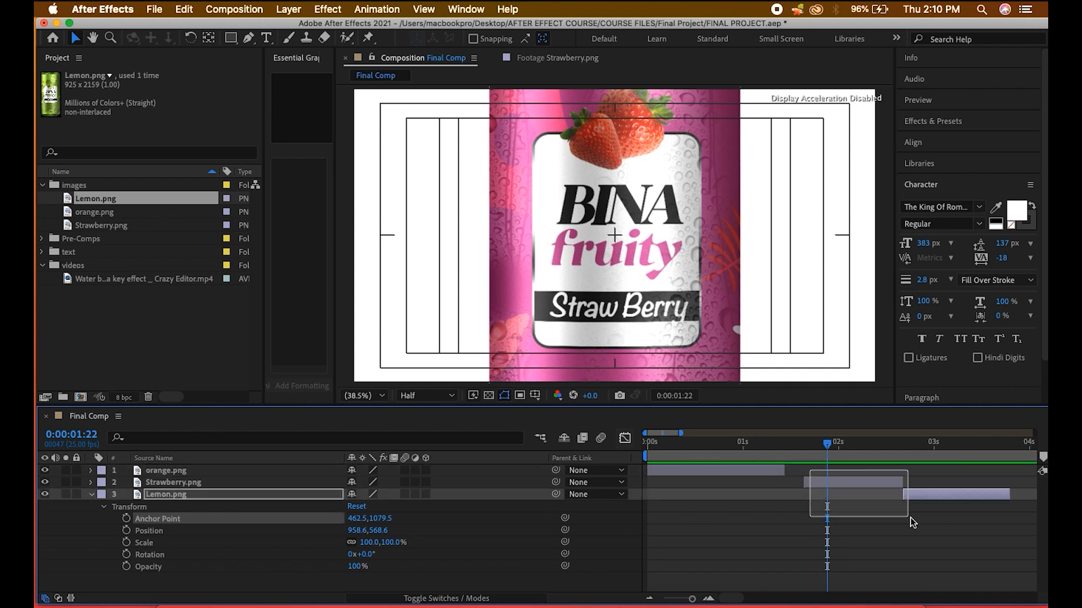
pyautogui.moveTo(921, 495)
pyautogui.mouseDown()
pyautogui.moveTo(902, 497)
pyautogui.moveTo(920, 497)
pyautogui.mouseUp()
pyautogui.moveTo(832, 482); pyautogui.dragTo(813, 482)
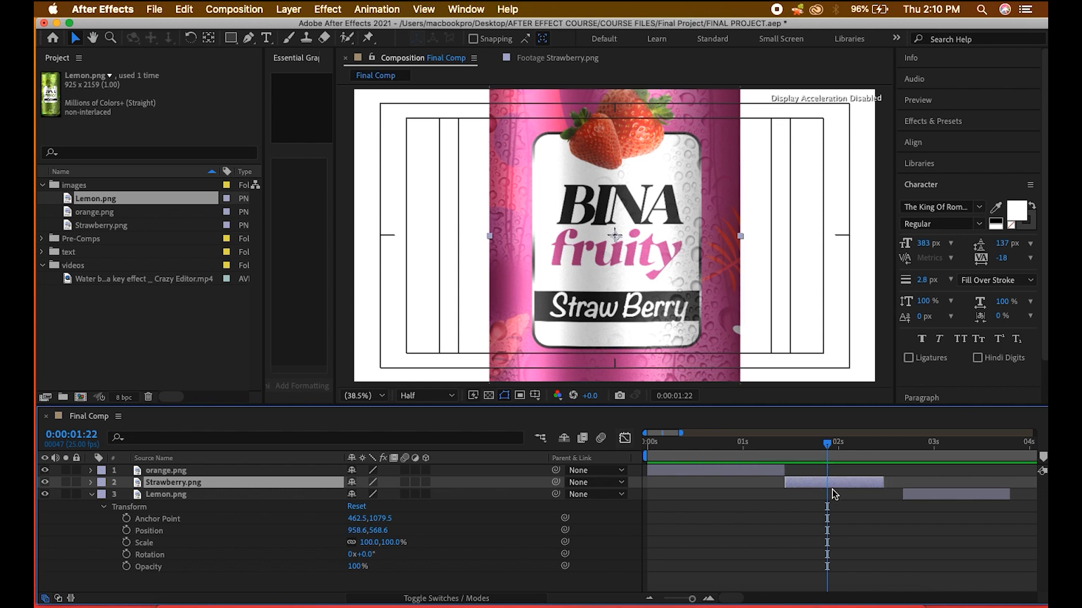
pyautogui.moveTo(916, 496); pyautogui.dragTo(896, 497)
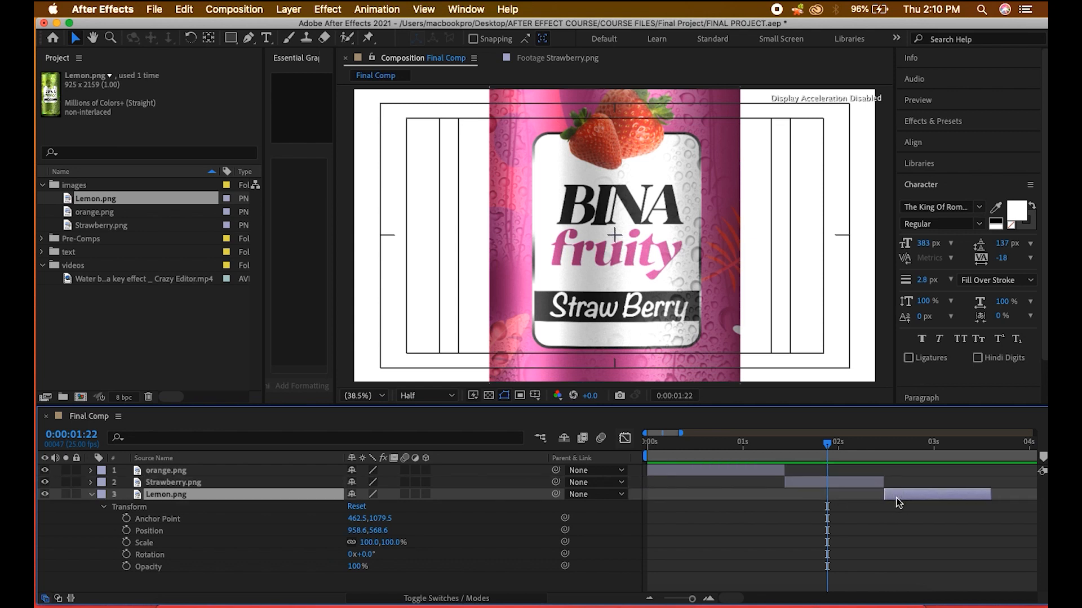
pyautogui.click(872, 519)
pyautogui.press('-')
pyautogui.press('-')
pyautogui.press('-')
pyautogui.moveTo(681, 444); pyautogui.dragTo(570, 444)
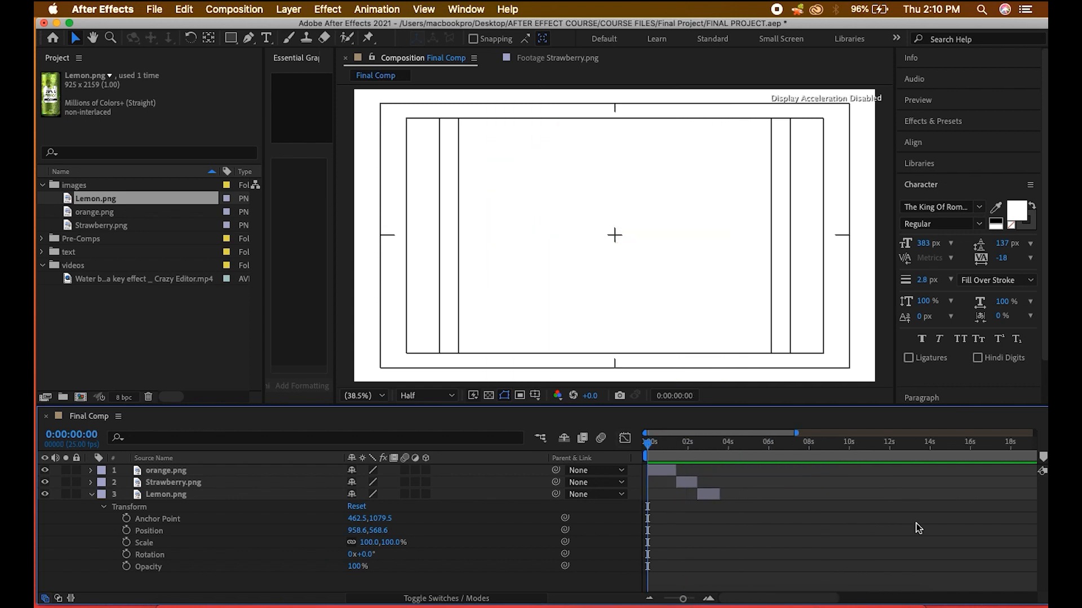
pyautogui.press('space')
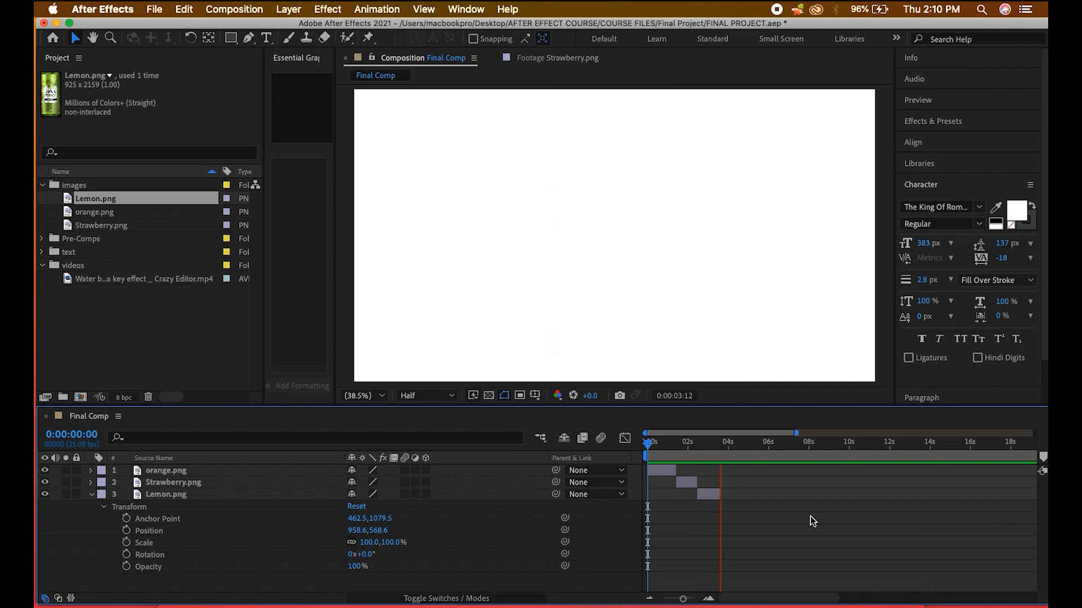
pyautogui.press('space')
# - Trim Strawberry.png's end to about 2.4 seconds and shift Lemon.png earlier to start right there
pyautogui.moveTo(688, 450); pyautogui.dragTo(731, 496)
pyautogui.press('=')
pyautogui.press('=')
pyautogui.press('=')
pyautogui.click(701, 485)
pyautogui.click(752, 521)
pyautogui.press('-')
pyautogui.press('-')
pyautogui.press('-')
# - Replay the tightened three-can sequence from the start to check the quick cuts
pyautogui.press('Home')
pyautogui.press('space')
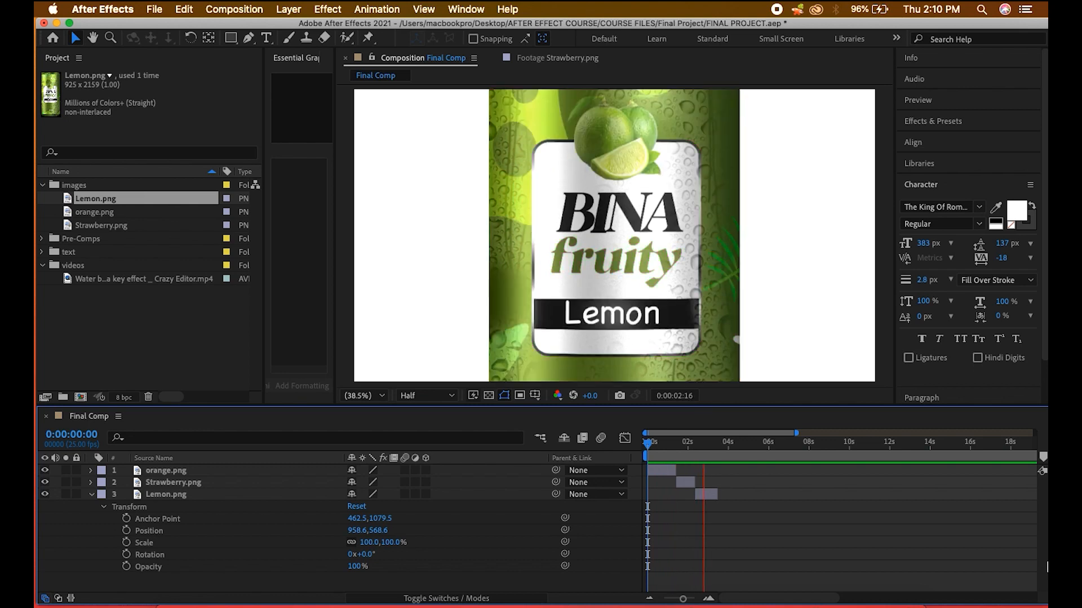
pyautogui.press('space')
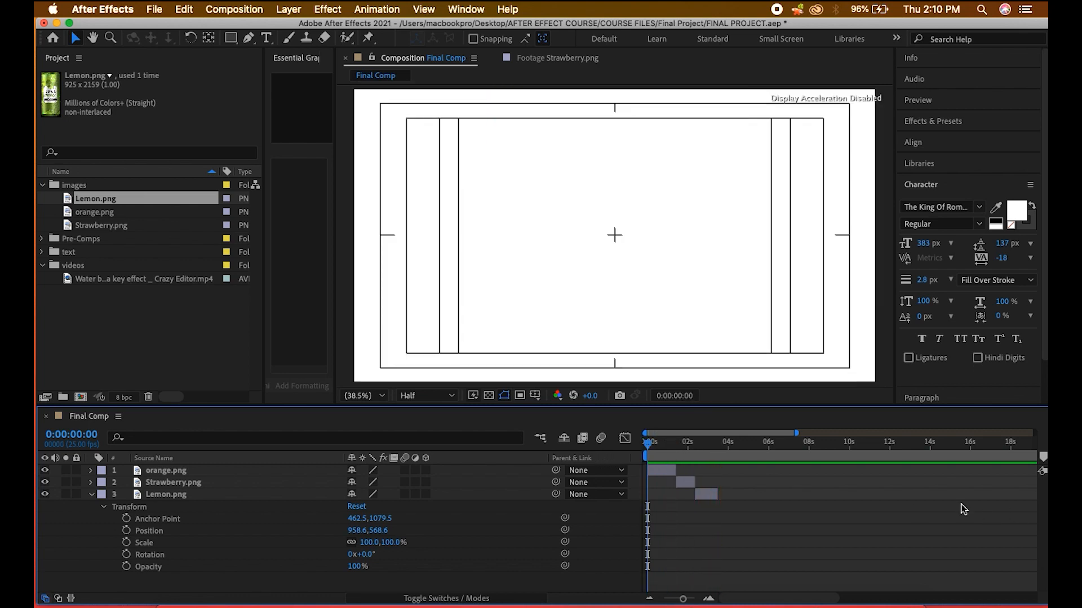
pyautogui.press('space')
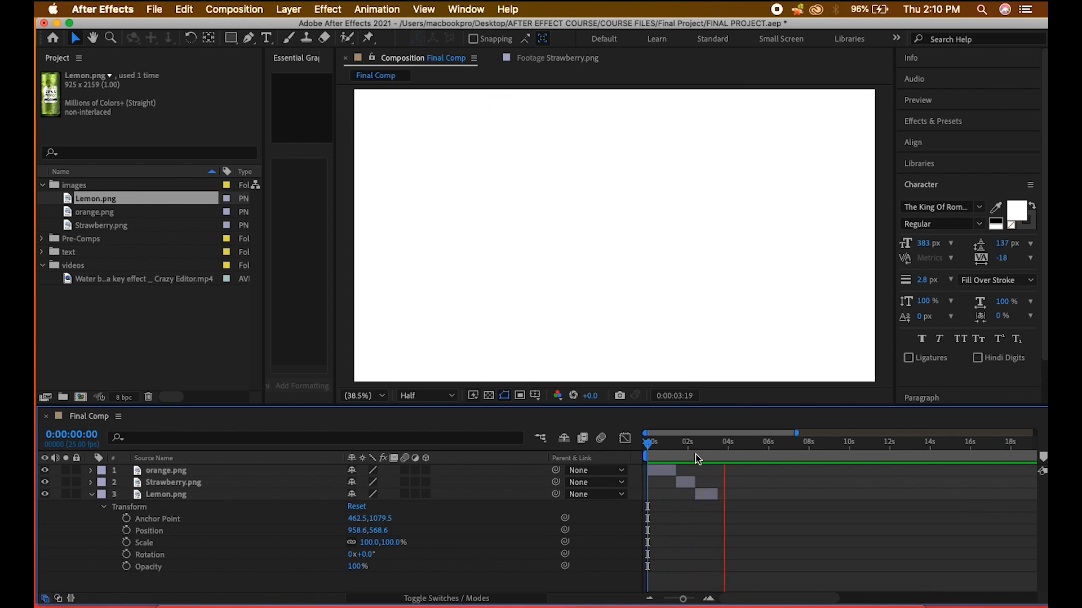
pyautogui.press('space')
pyautogui.press('space')
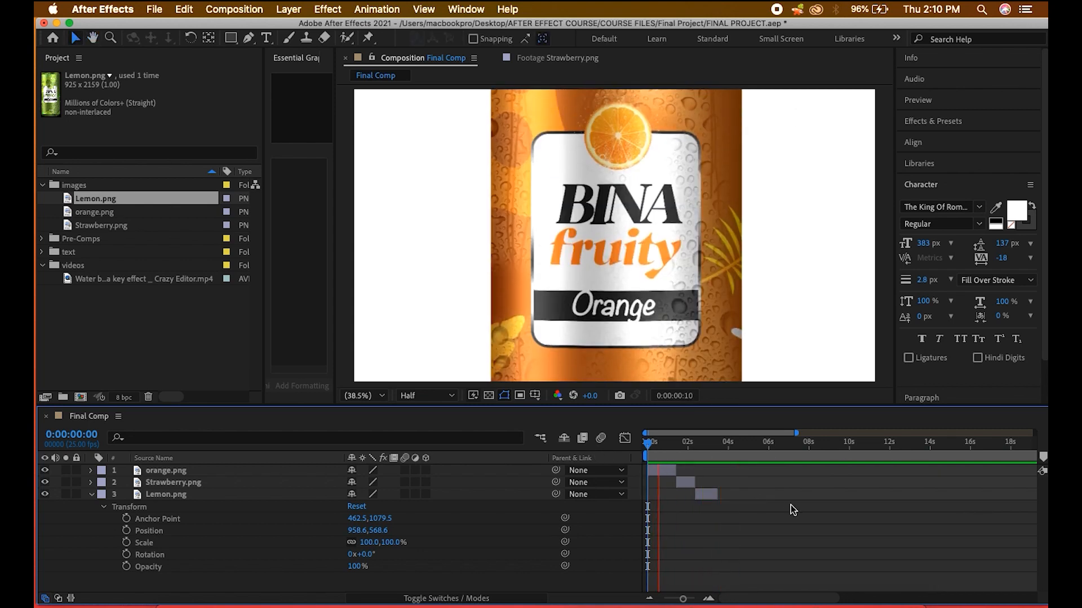
pyautogui.moveTo(660, 447); pyautogui.dragTo(605, 445)
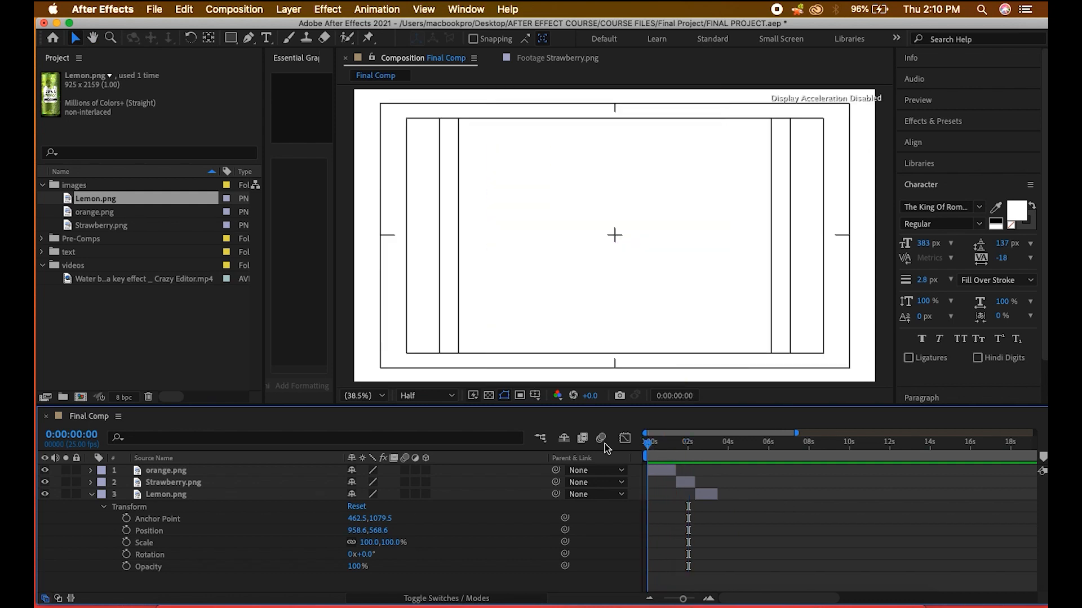
pyautogui.press('space')
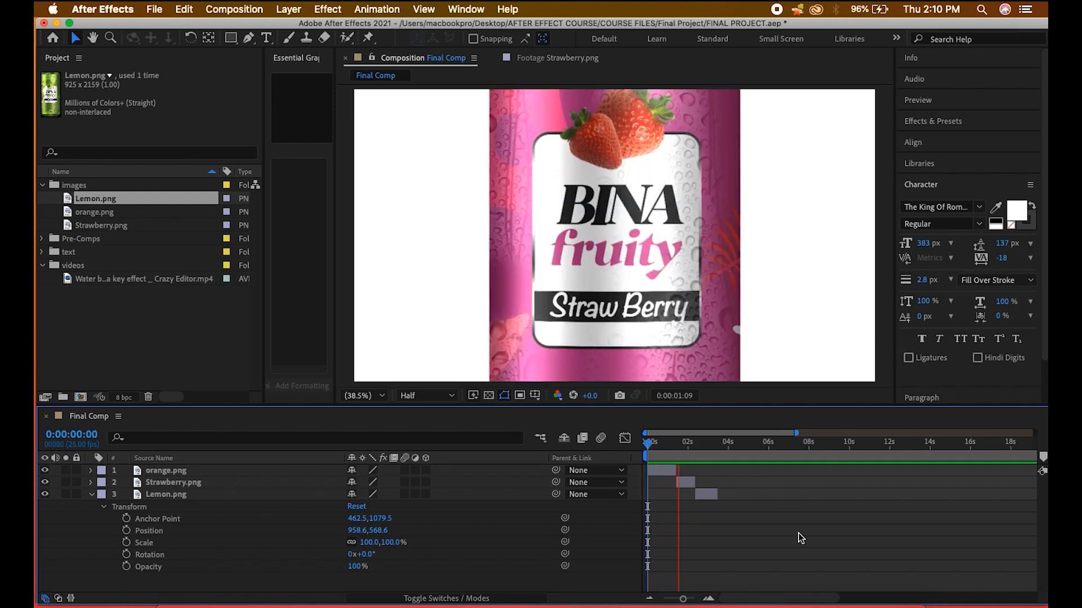
pyautogui.press('space')
pyautogui.press('space')
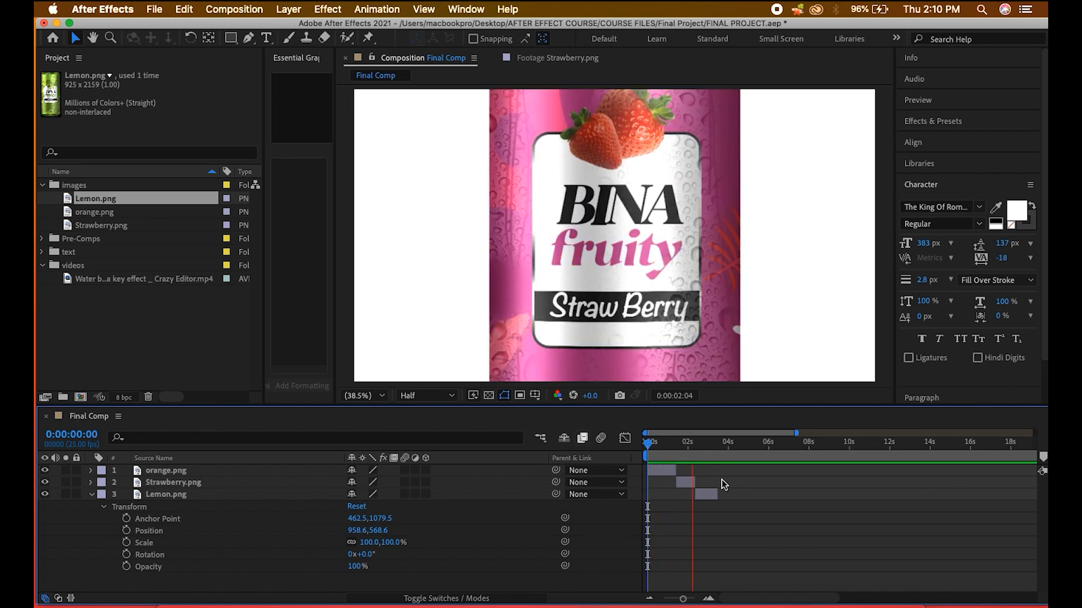
pyautogui.press('space')
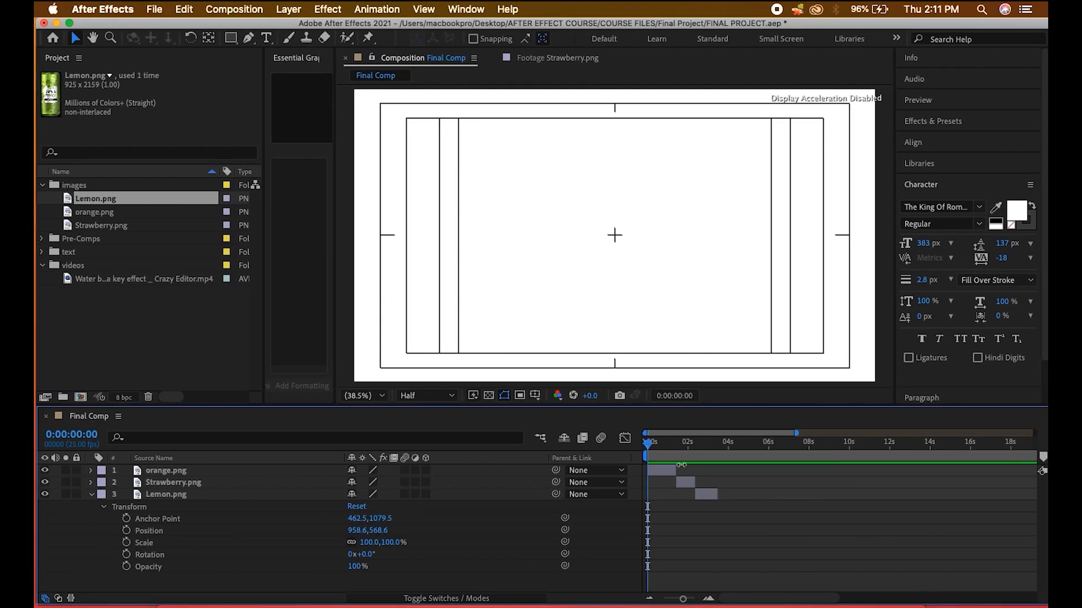
# - Extend Lemon.png's end to about 5 seconds, and move the layer above Strawberry.png in the layer stack
pyautogui.moveTo(667, 442); pyautogui.dragTo(749, 496)
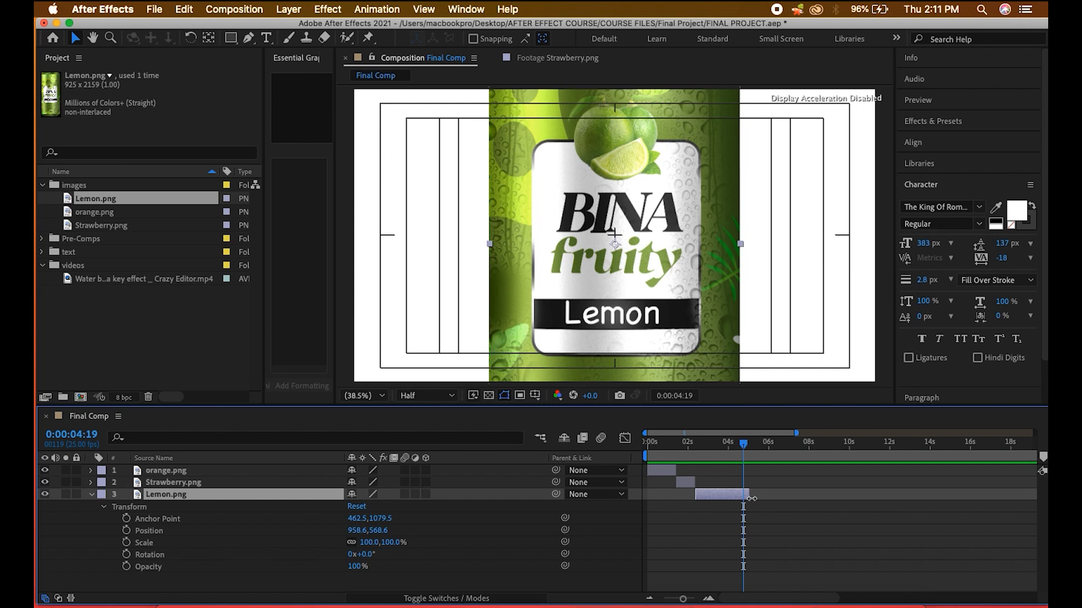
pyautogui.moveTo(741, 444); pyautogui.dragTo(682, 455)
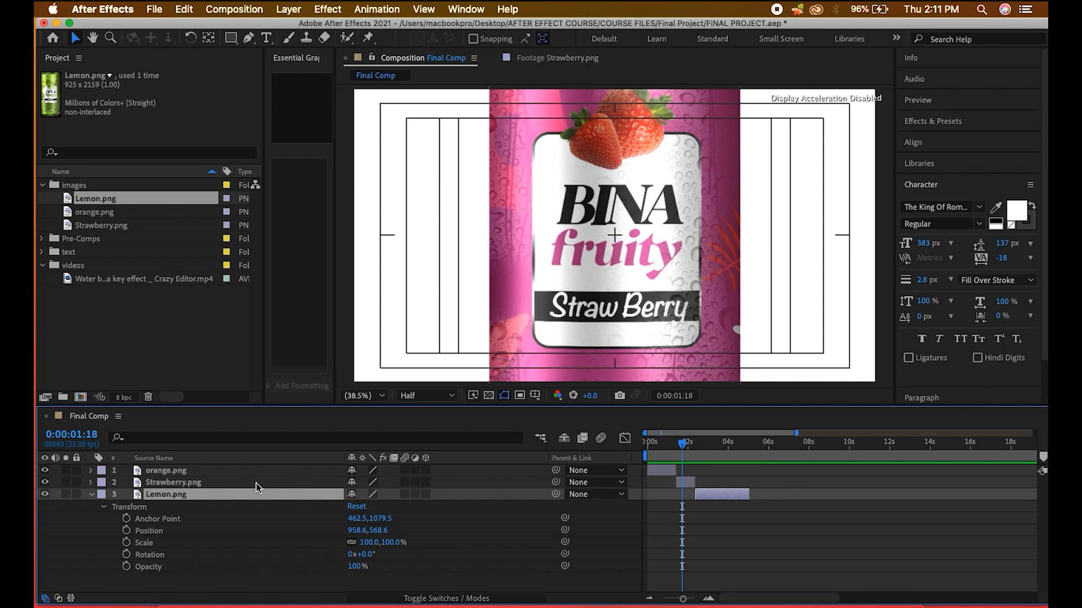
pyautogui.moveTo(248, 496); pyautogui.dragTo(245, 480)
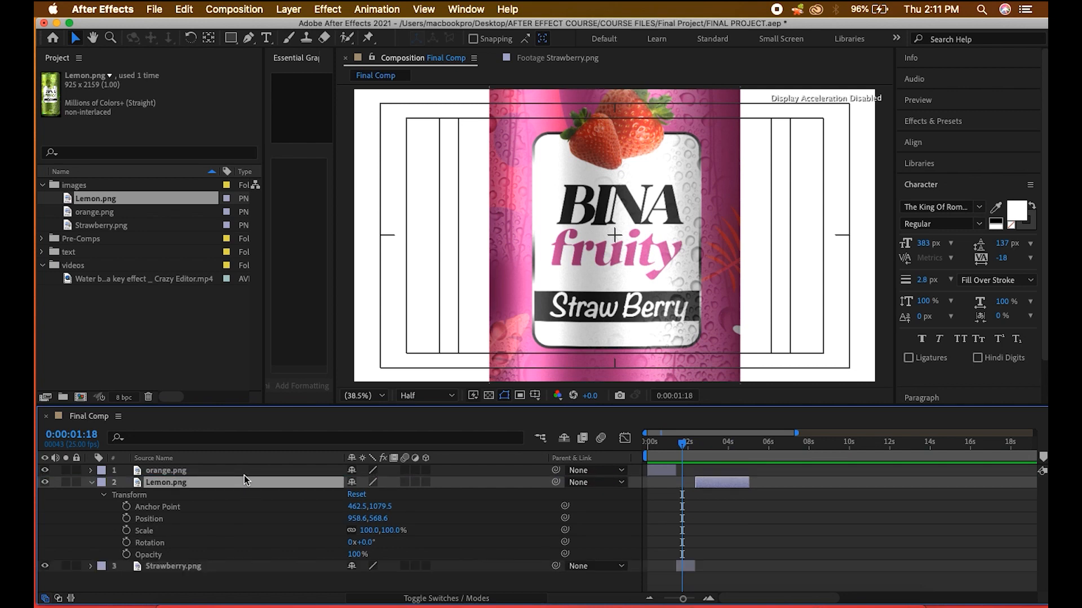
# - Shift Lemon.png earlier to start where orange.png ends, collapse its properties, and move Strawberry.png to start at about 3 seconds
pyautogui.moveTo(711, 481); pyautogui.dragTo(688, 484)
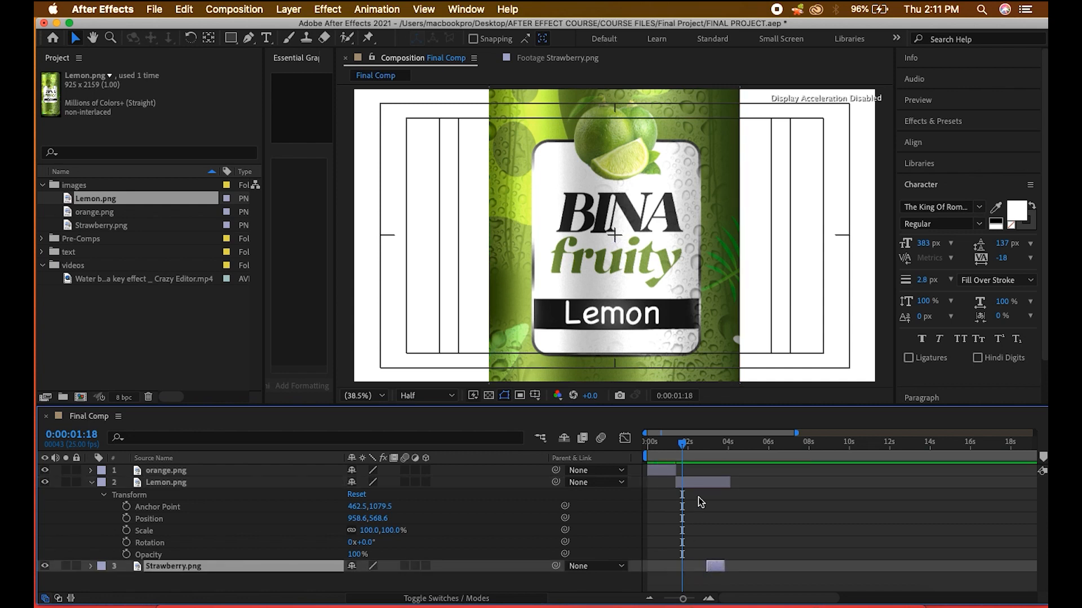
pyautogui.click(93, 482)
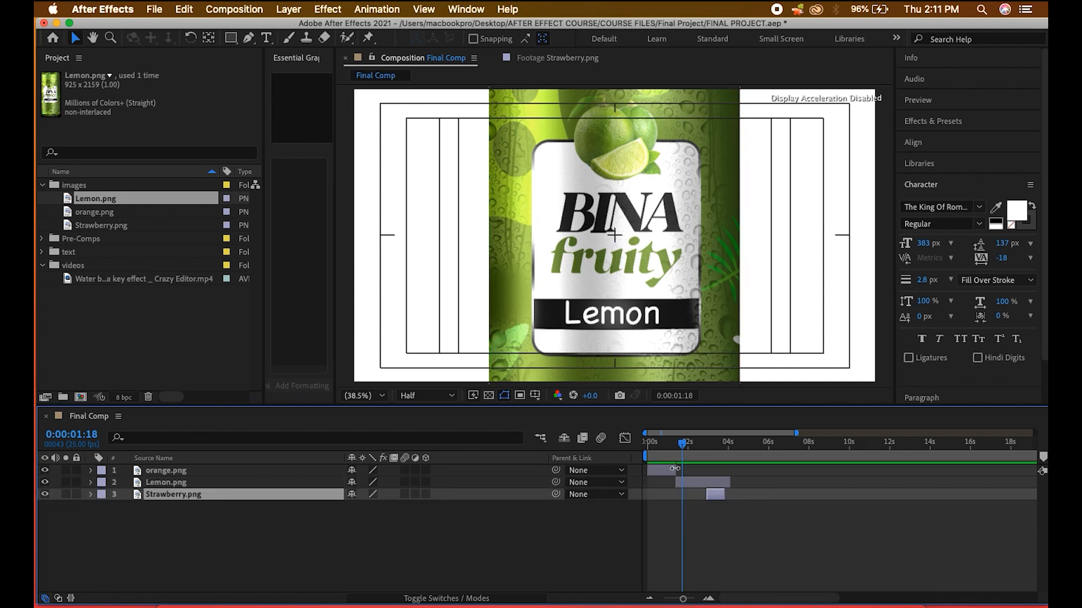
pyautogui.click(711, 484)
pyautogui.press('=')
pyautogui.press('=')
pyautogui.press('-')
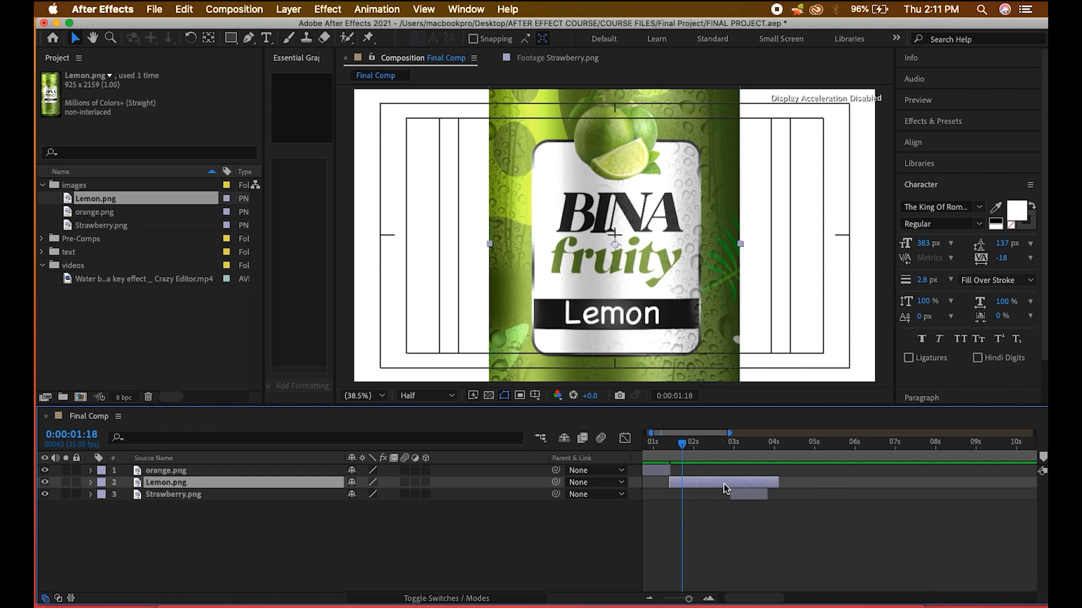
# - Trim Lemon.png's end to about 2.1 seconds
pyautogui.moveTo(778, 482); pyautogui.dragTo(693, 503)
pyautogui.press('=')
pyautogui.press('=')
pyautogui.press('-')
pyautogui.click(678, 484)
pyautogui.click(663, 447)
pyautogui.press('=')
pyautogui.press('=')
pyautogui.press('-')
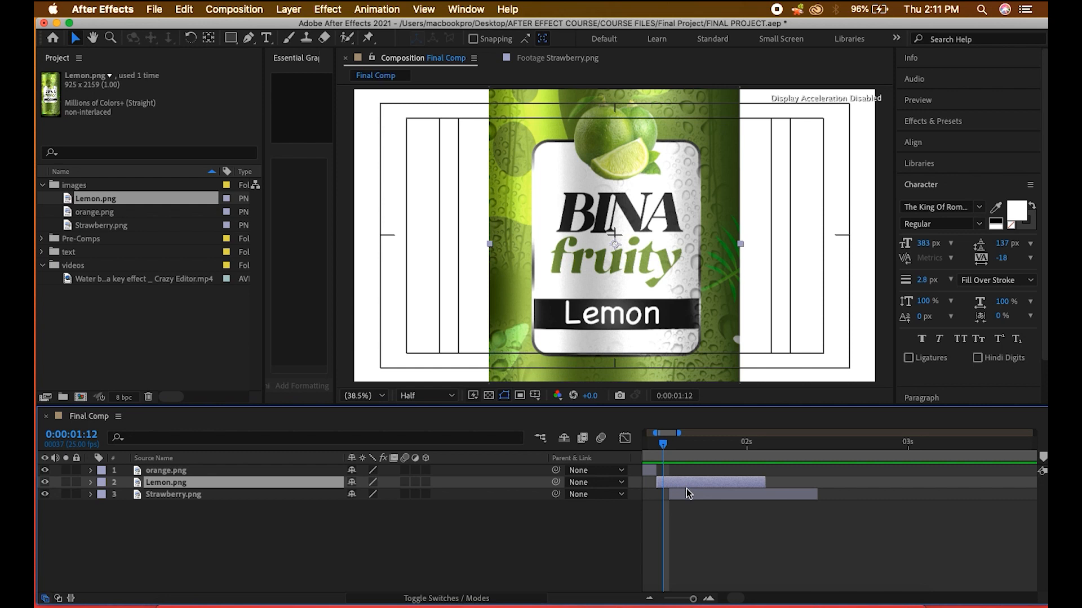
# - Shorten Strawberry.png to match Lemon.png's length and shift it to follow Lemon.png from about 2.1 seconds
pyautogui.moveTo(686, 494); pyautogui.dragTo(674, 496)
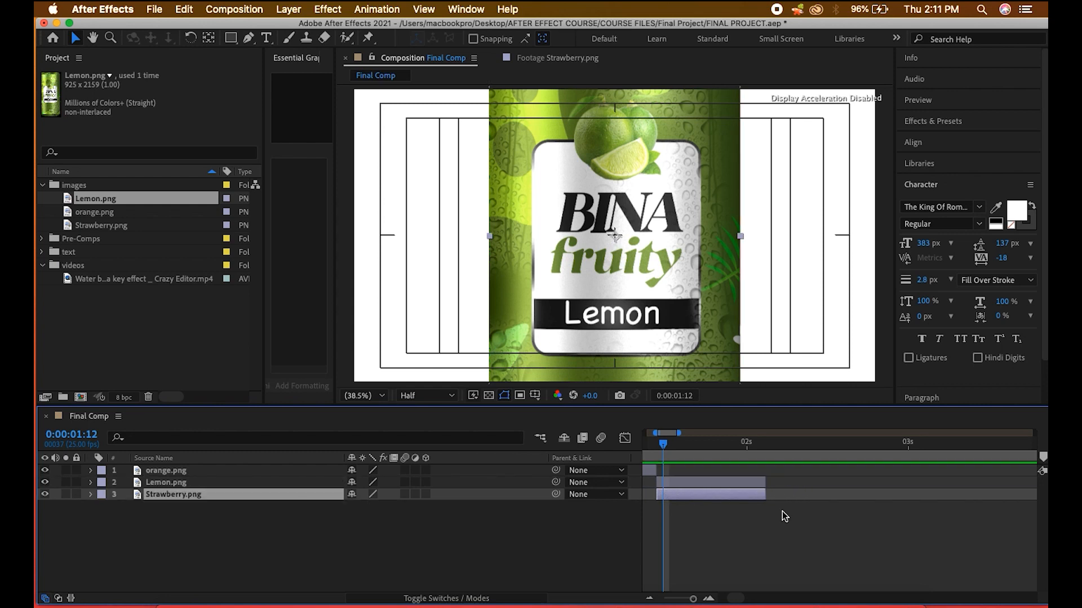
pyautogui.click(785, 517)
pyautogui.press('-')
pyautogui.press('-')
pyautogui.press('-')
pyautogui.press('-')
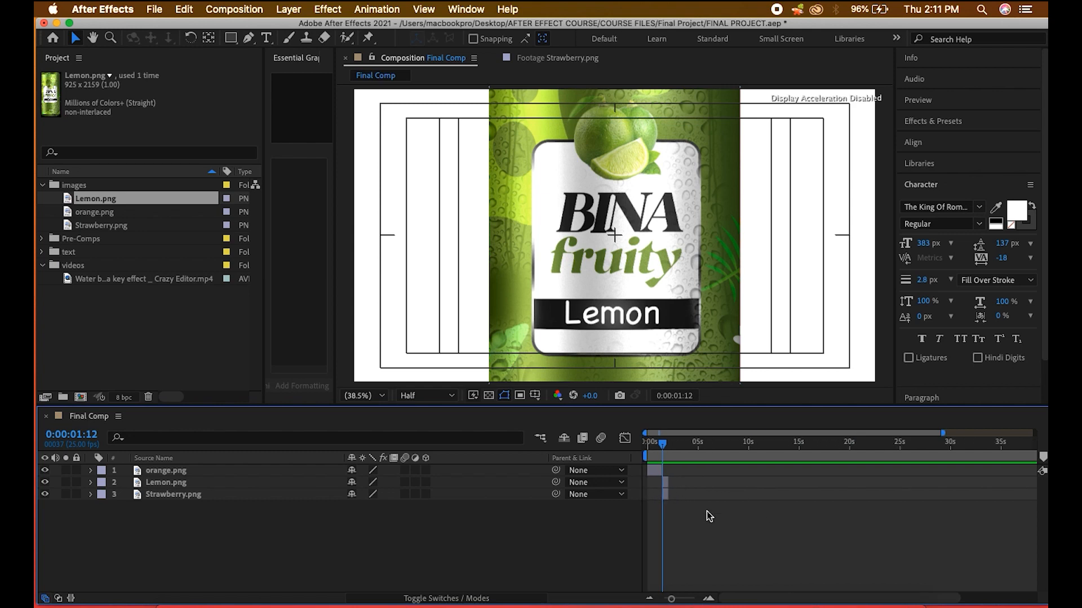
pyautogui.press('=')
pyautogui.press('=')
pyautogui.press('=')
pyautogui.press('=')
pyautogui.moveTo(683, 494); pyautogui.dragTo(791, 496)
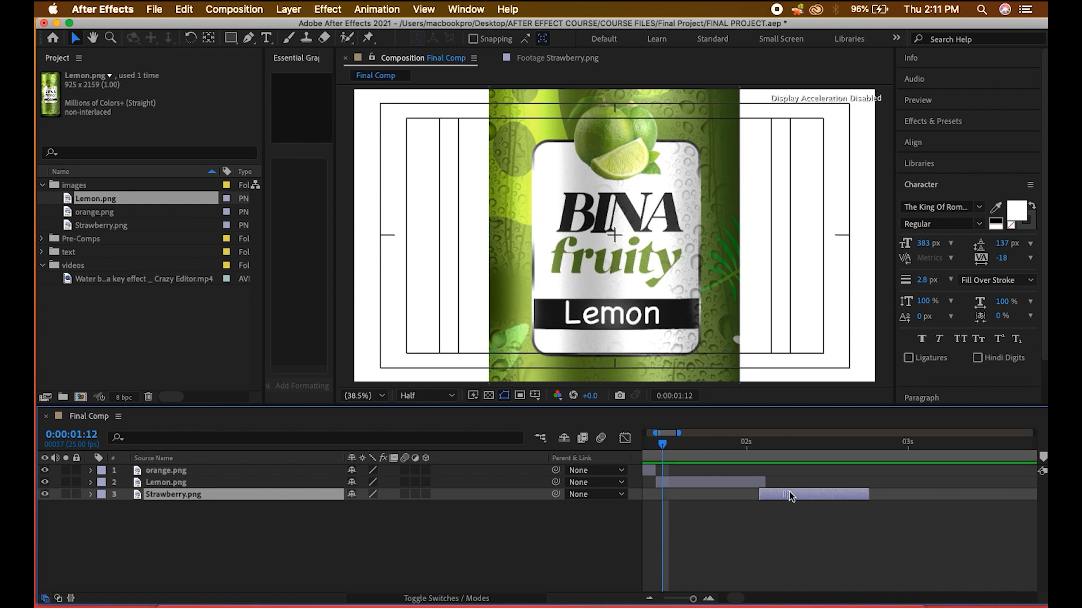
# - Preview the orange, lemon and strawberry order from the start of the composition
pyautogui.click(801, 533)
pyautogui.press('-')
pyautogui.press('-')
pyautogui.press('-')
pyautogui.press('-')
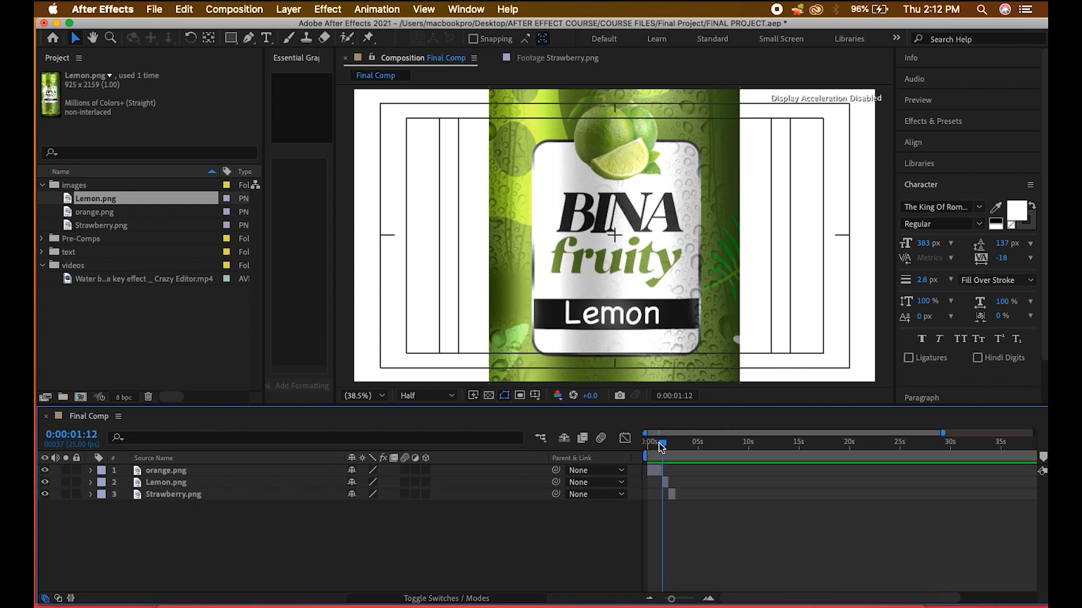
pyautogui.press('space')
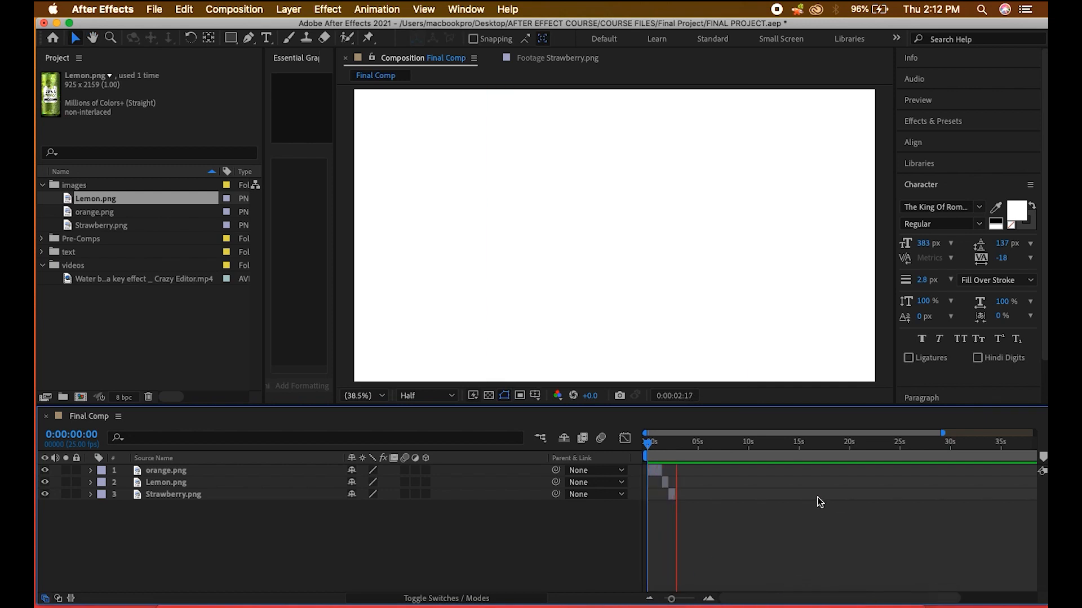
# - Extend Strawberry.png's end to about 5 seconds
pyautogui.moveTo(675, 495); pyautogui.dragTo(720, 492)
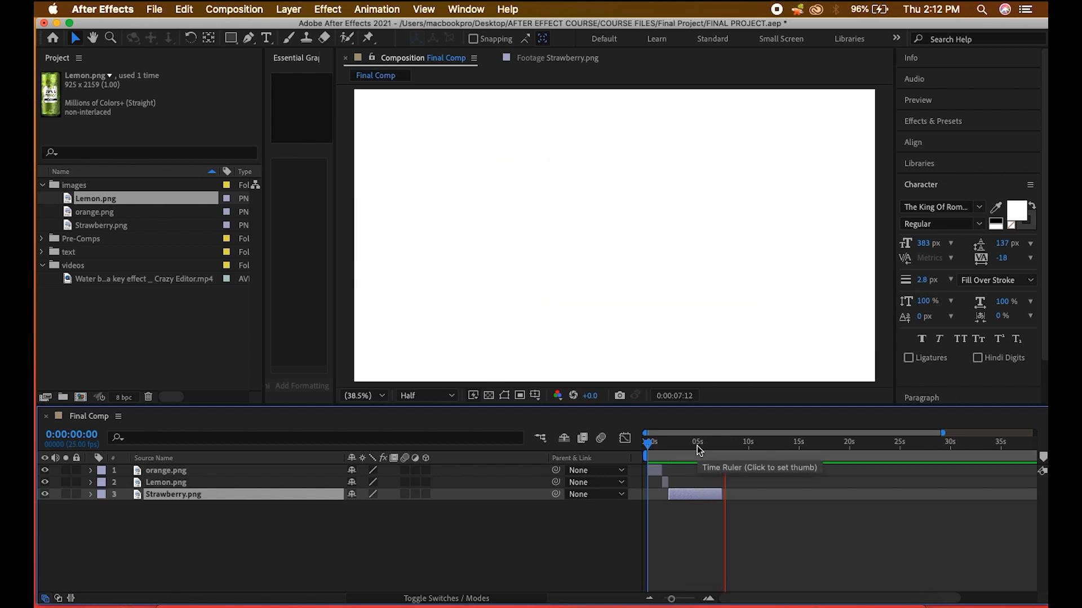
pyautogui.click(686, 450)
pyautogui.moveTo(686, 454)
pyautogui.mouseDown()
pyautogui.moveTo(665, 454)
pyautogui.moveTo(701, 467)
pyautogui.mouseUp()
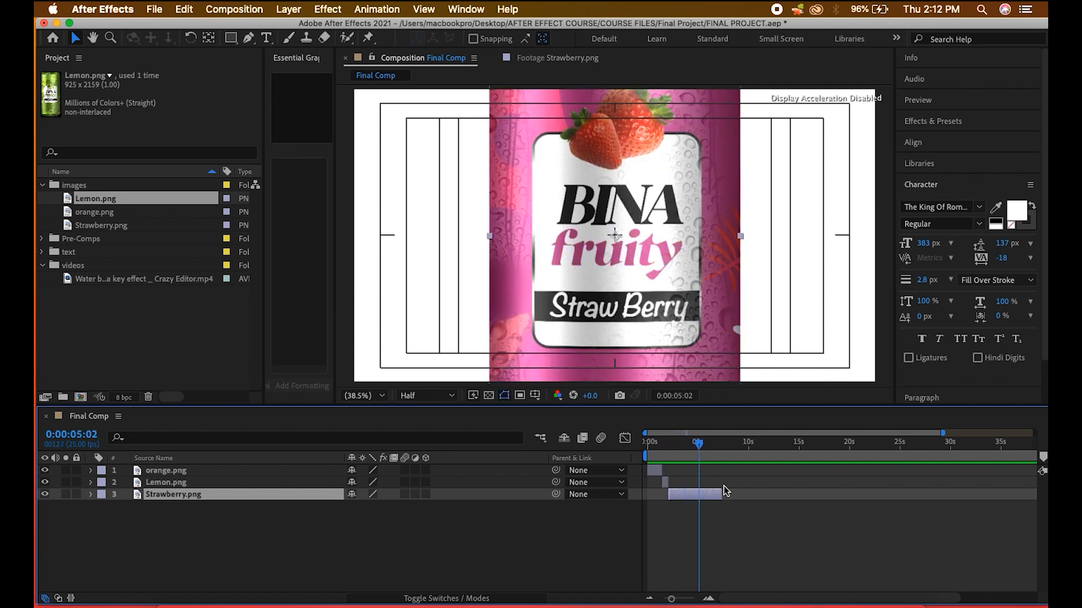
pyautogui.click(738, 510)
pyautogui.press('=')
pyautogui.press('=')
pyautogui.press('=')
pyautogui.press('=')
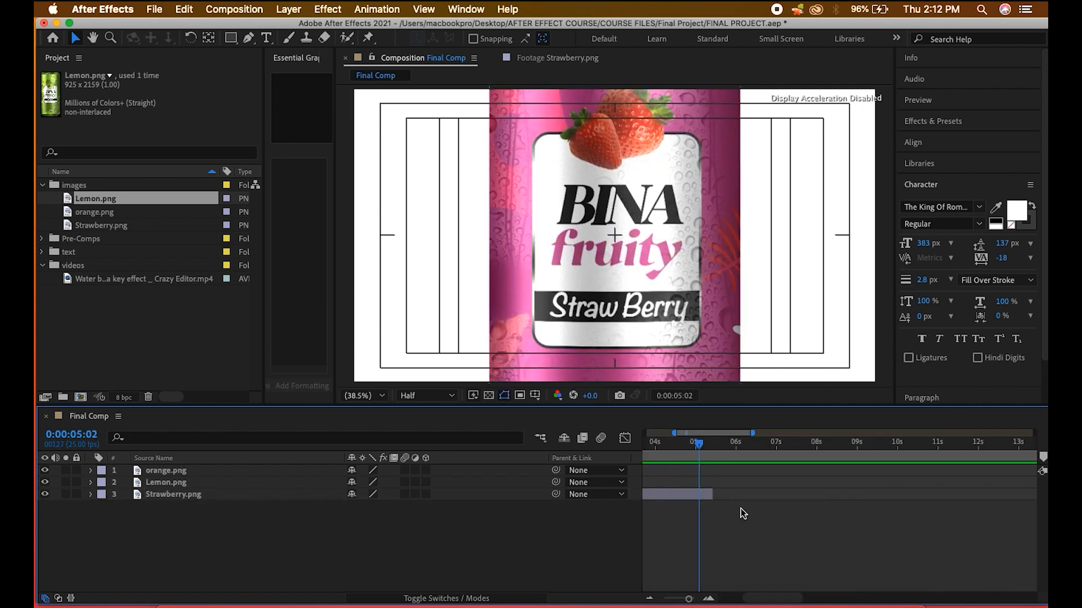
pyautogui.moveTo(753, 492); pyautogui.dragTo(692, 493)
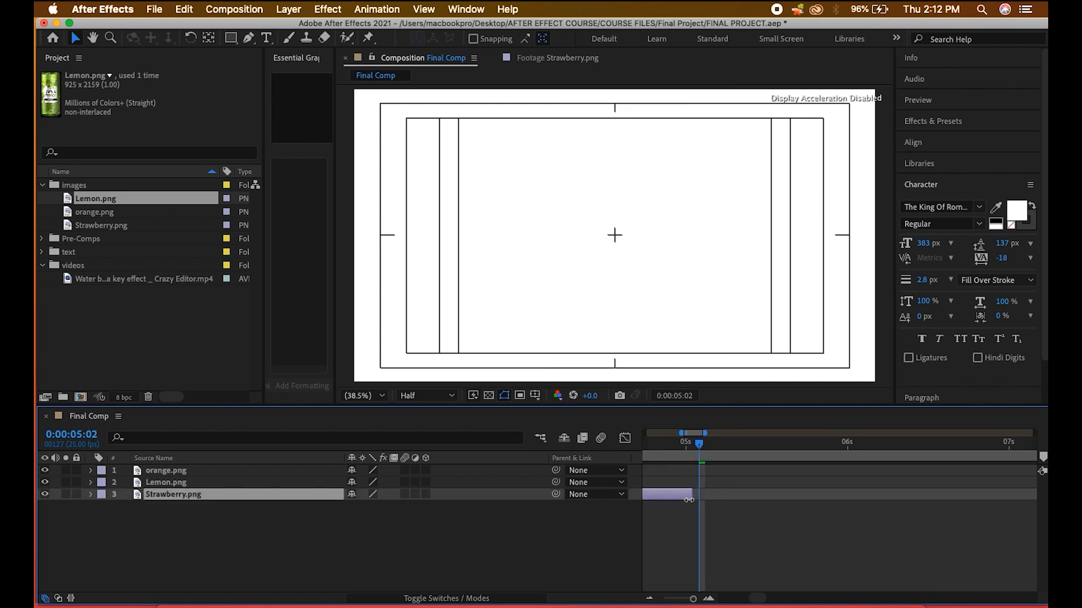
# - Preview the composition from the start to check the longer strawberry shot
pyautogui.click(738, 532)
pyautogui.press('-')
pyautogui.press('-')
pyautogui.press('-')
pyautogui.press('-')
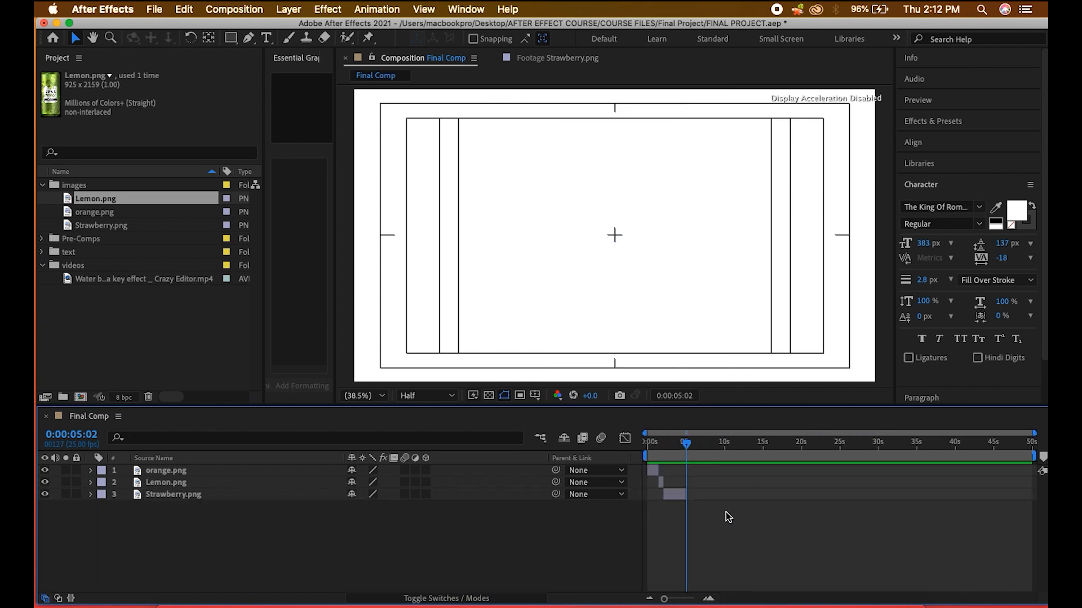
pyautogui.press('Home')
pyautogui.press('space')
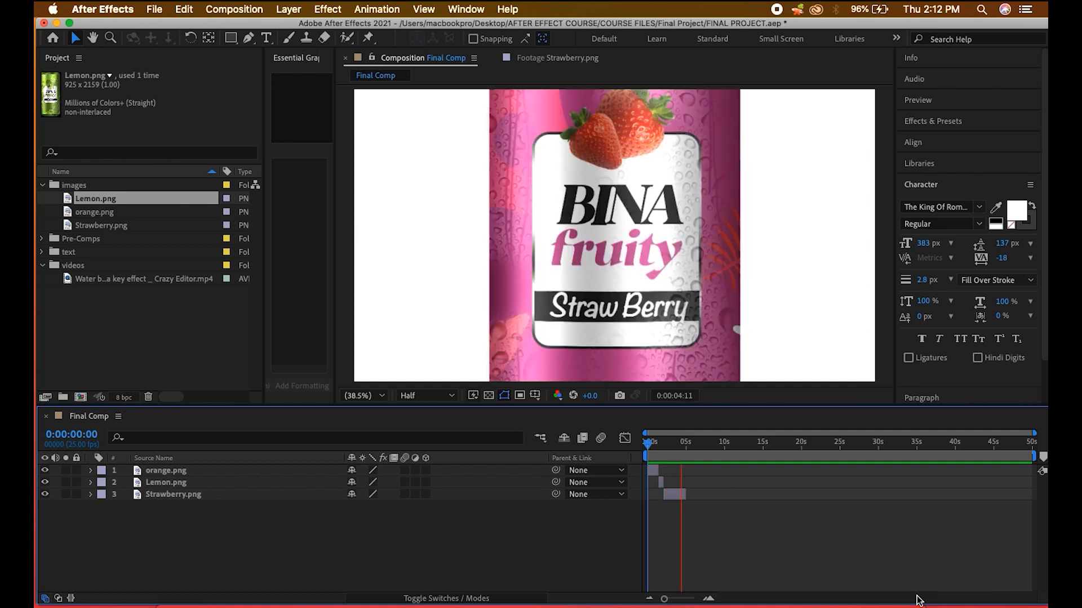
pyautogui.press('space')
# - Switch to Finder and review the opening of the reference video Fruit Juice Motion Advert .mp4 from its beginning
pyautogui.click(164, 577)
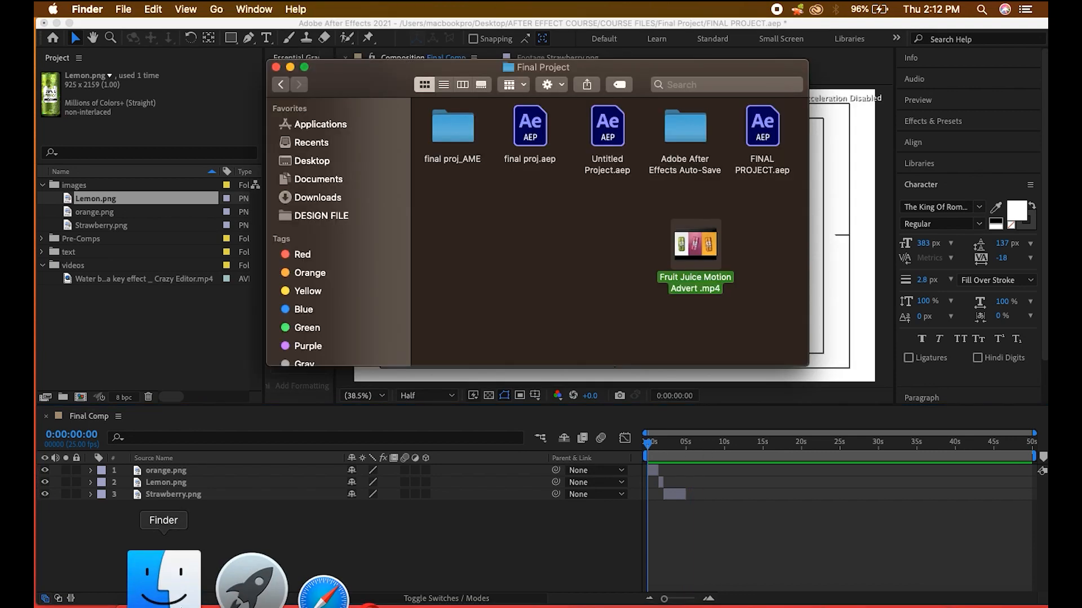
pyautogui.press('space')
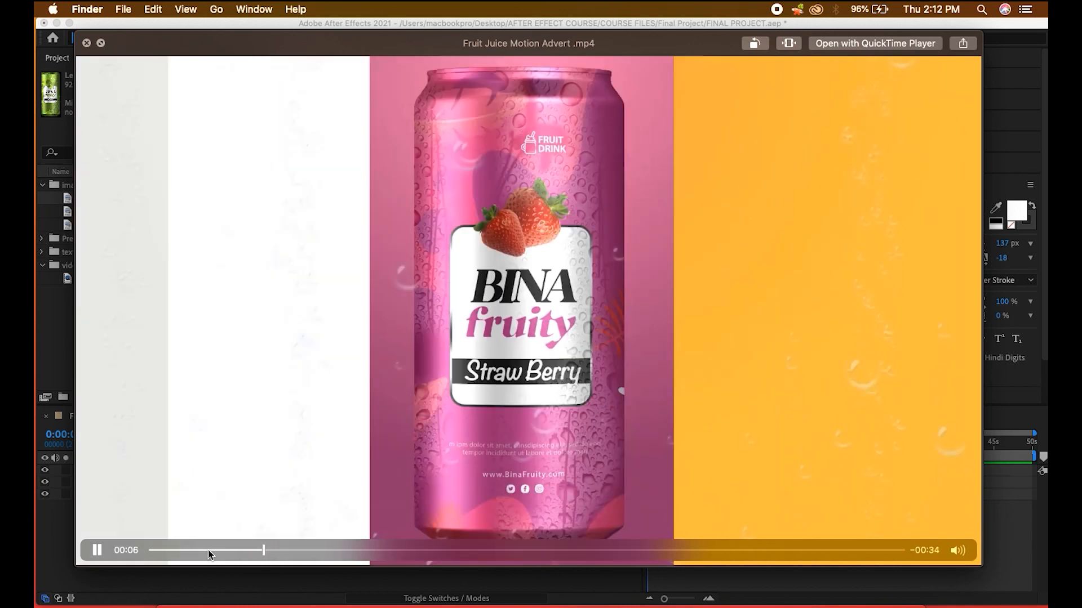
pyautogui.moveTo(208, 551); pyautogui.dragTo(35, 552)
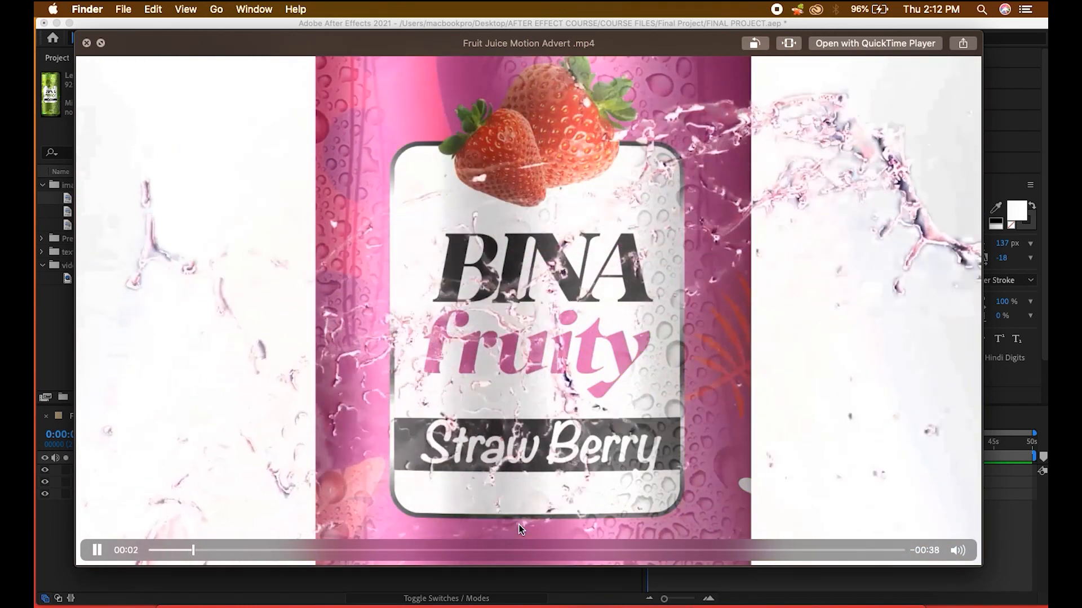
pyautogui.click(97, 550)
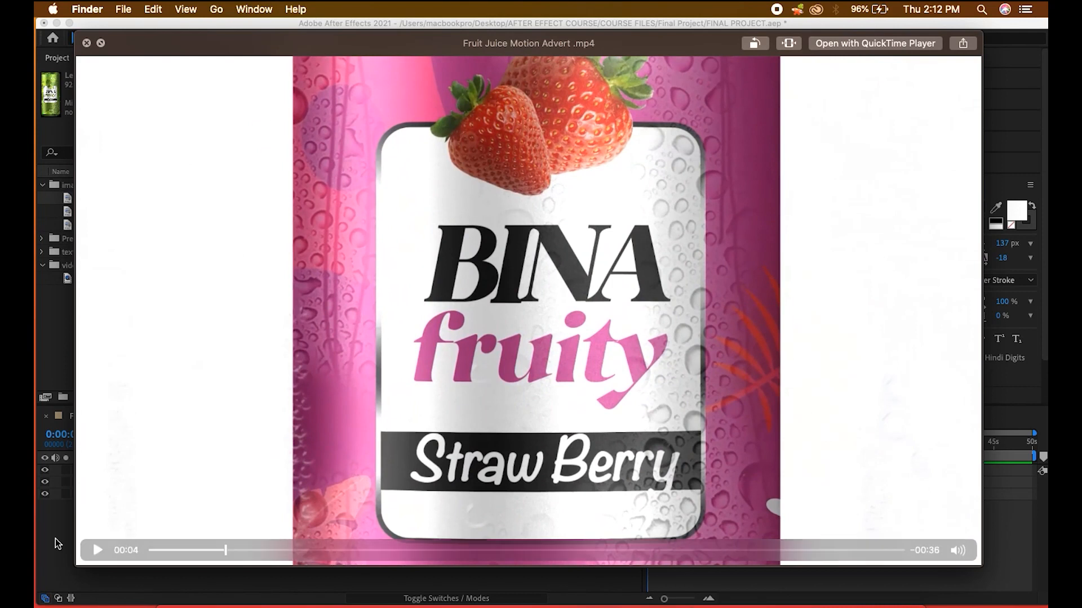
# - Return to After Effects, view orange.png in its layer viewer, and preview the first second of Final Comp
pyautogui.click(55, 539)
pyautogui.scroll(5, 686, 469)
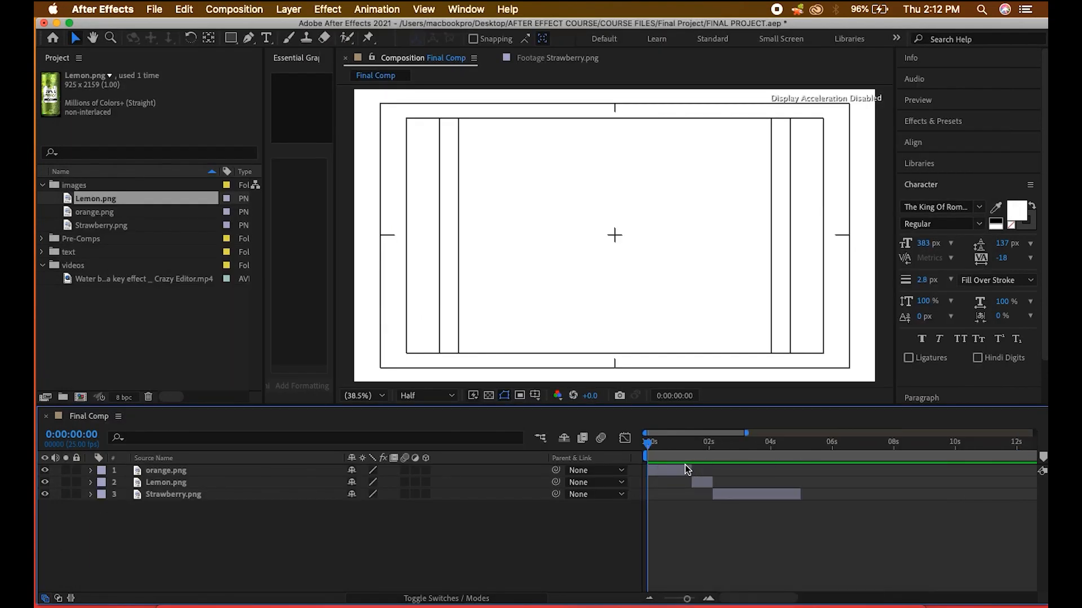
pyautogui.doubleClick(663, 471)
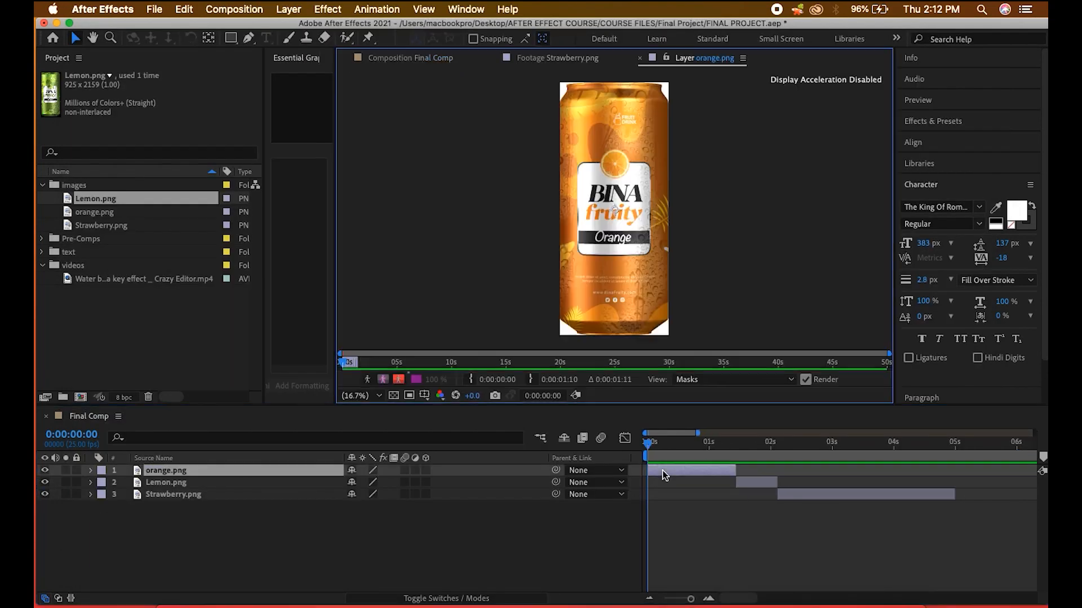
pyautogui.click(698, 529)
pyautogui.click(415, 57)
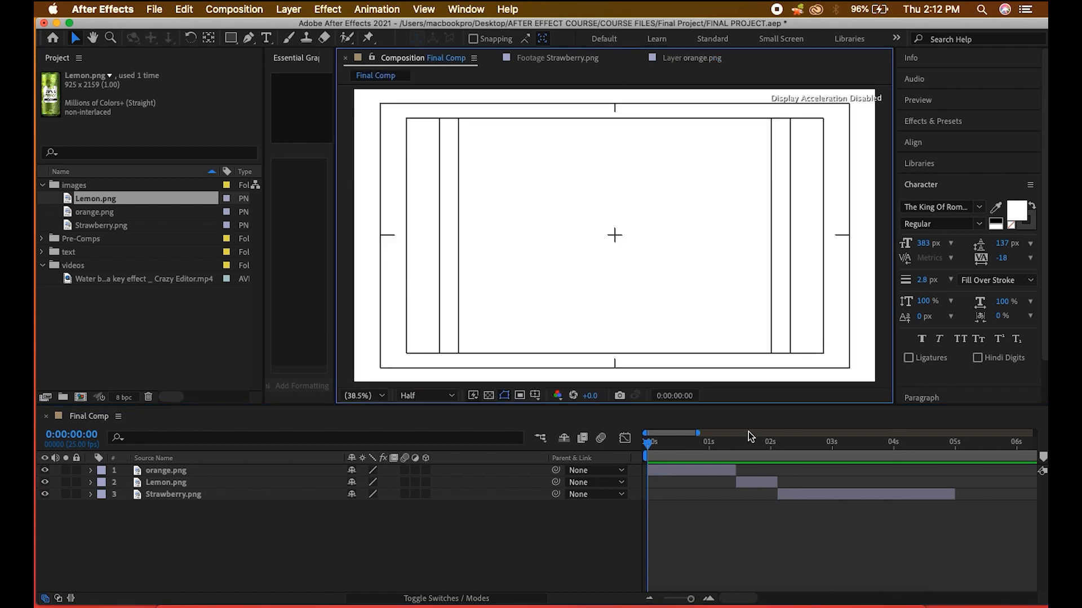
pyautogui.press('space')
pyautogui.press('space')
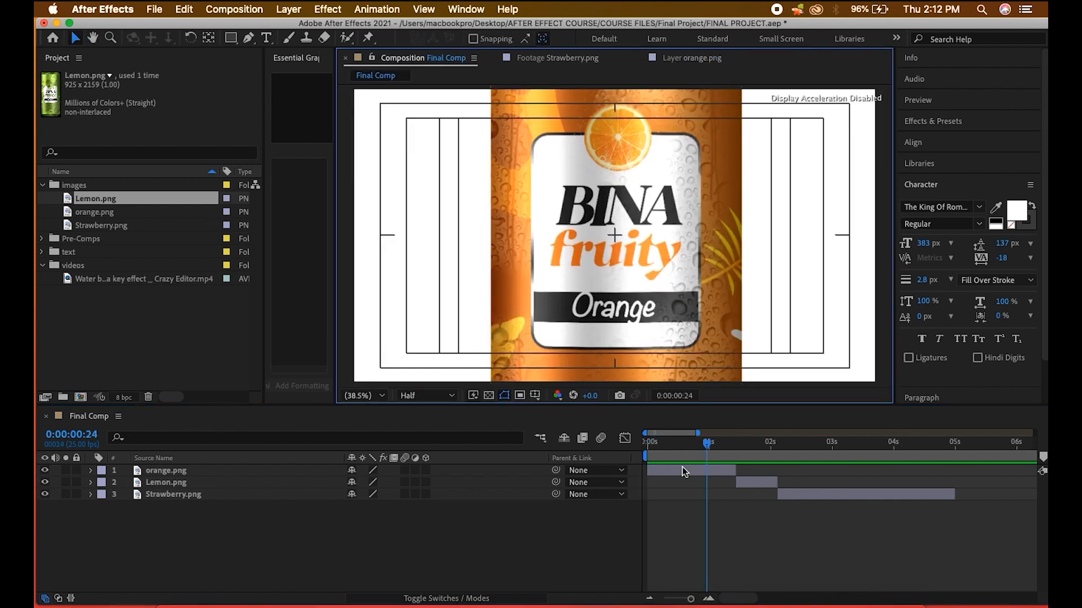
pyautogui.doubleClick(681, 471)
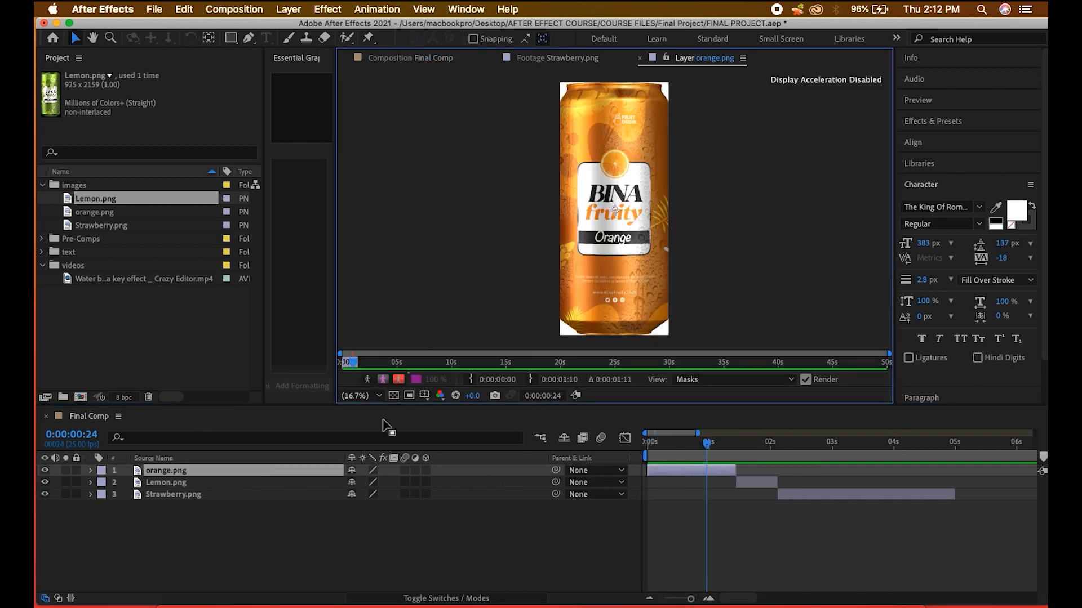
pyautogui.click(437, 61)
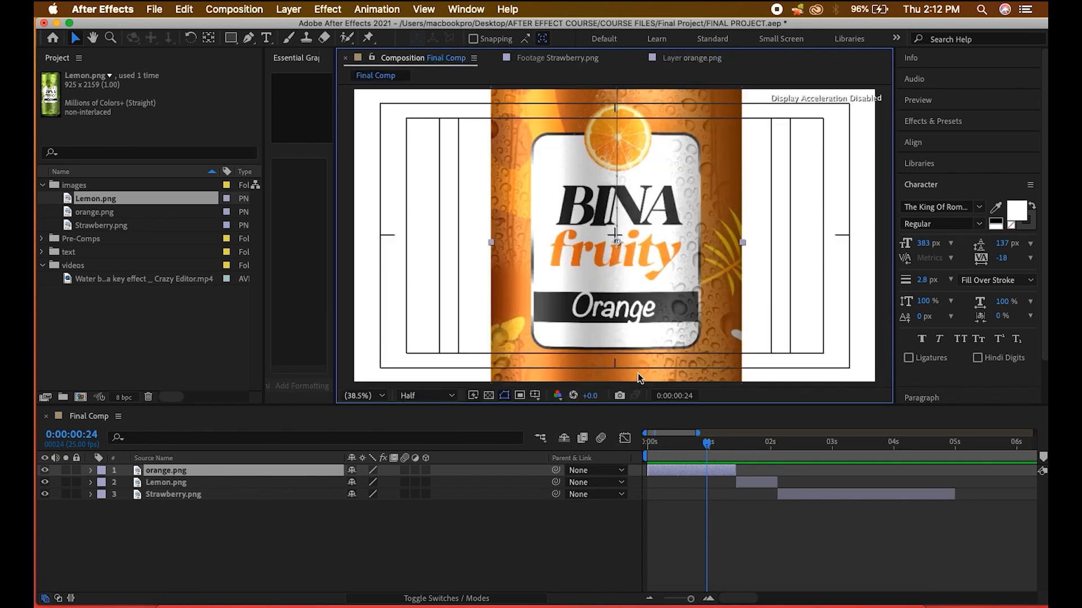
# - Move orange.png's second Position keyframe to about 0.2 seconds and trim the layer's end to about 0.6 seconds
pyautogui.click(508, 468)
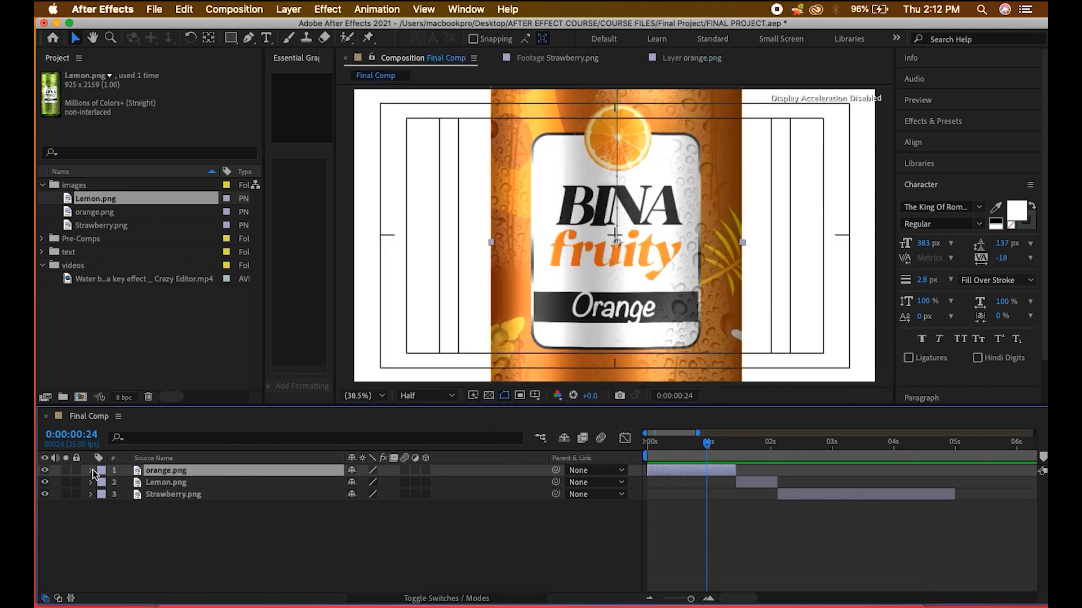
pyautogui.click(90, 471)
pyautogui.click(657, 507)
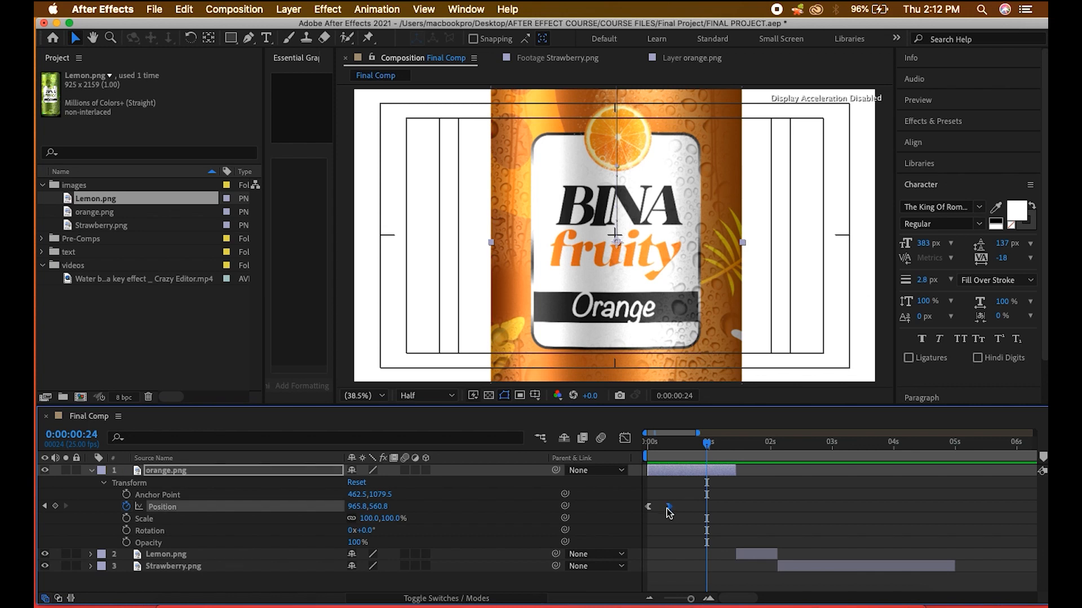
pyautogui.moveTo(738, 476); pyautogui.dragTo(688, 486)
# - Shift Lemon.png and Strawberry.png together so Lemon.png starts at about 0.6 seconds, right after orange.png
pyautogui.click(707, 555)
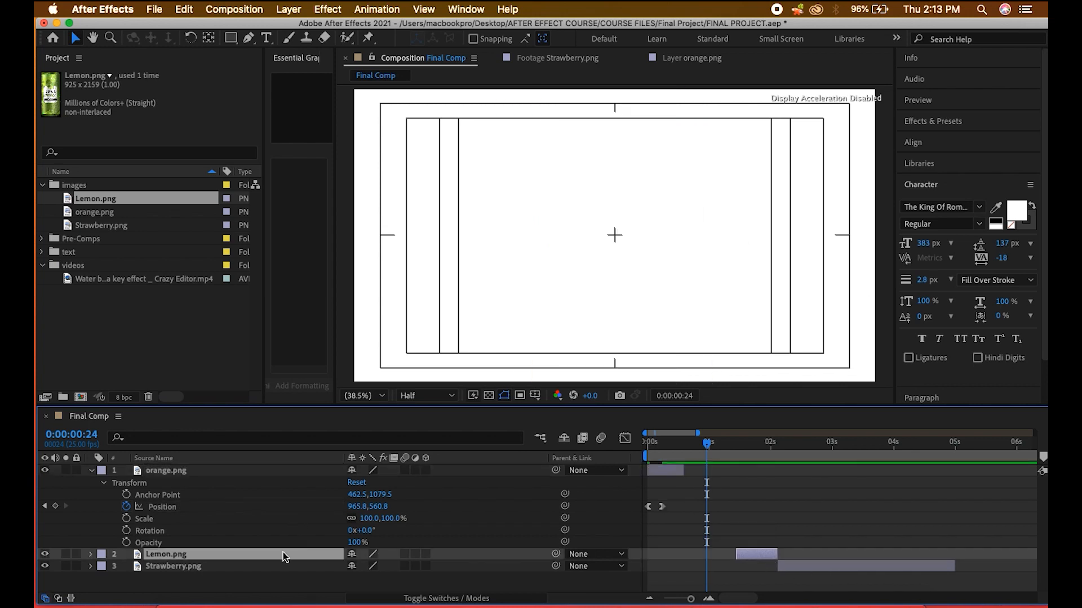
pyautogui.keyDown('shift'); pyautogui.click(263, 565); pyautogui.keyUp('shift')
pyautogui.moveTo(762, 552); pyautogui.dragTo(715, 565)
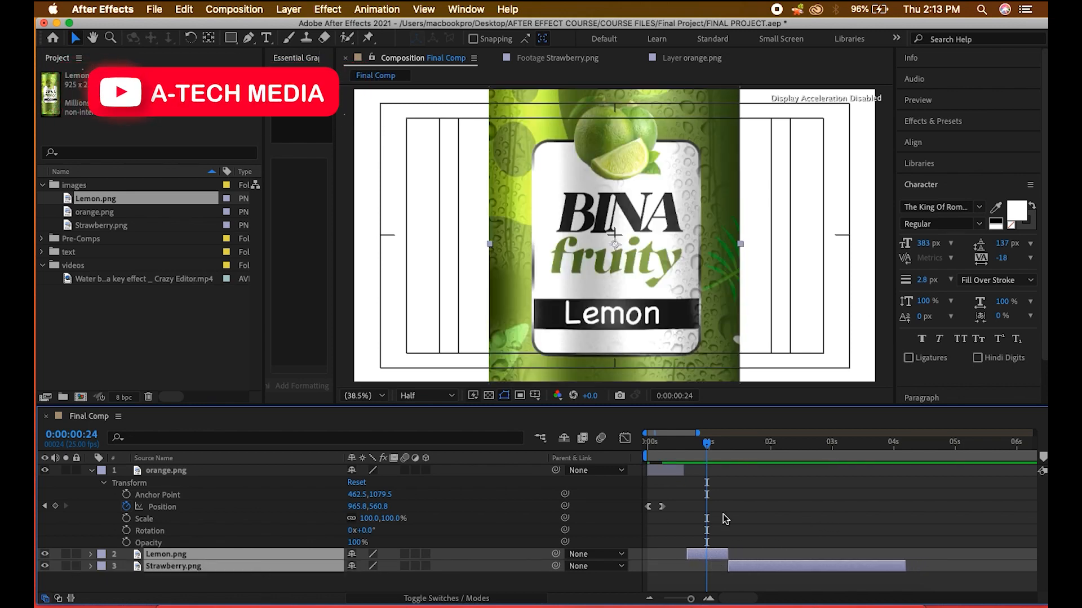
# - Replay the faster three-can sequence from the start to check the timing of the cuts
pyautogui.moveTo(709, 448); pyautogui.dragTo(633, 452)
pyautogui.press('space')
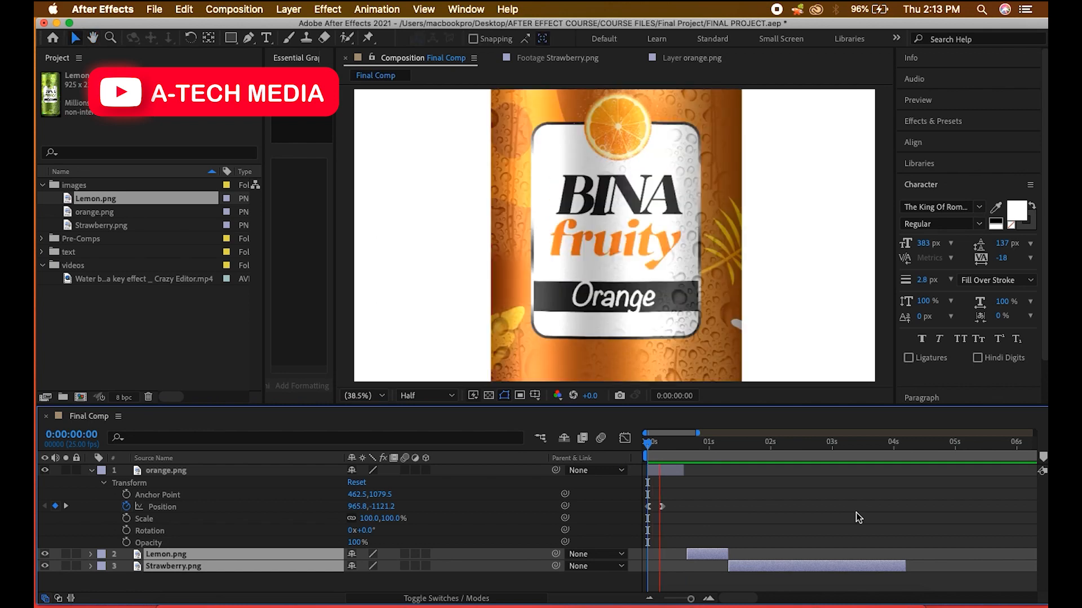
pyautogui.press('space')
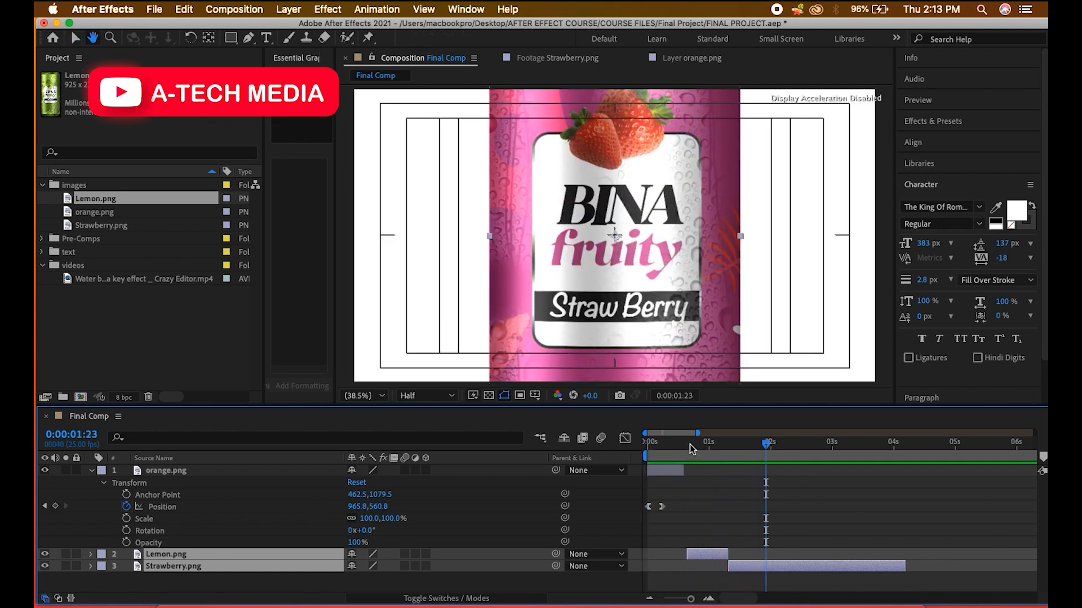
pyautogui.press('space')
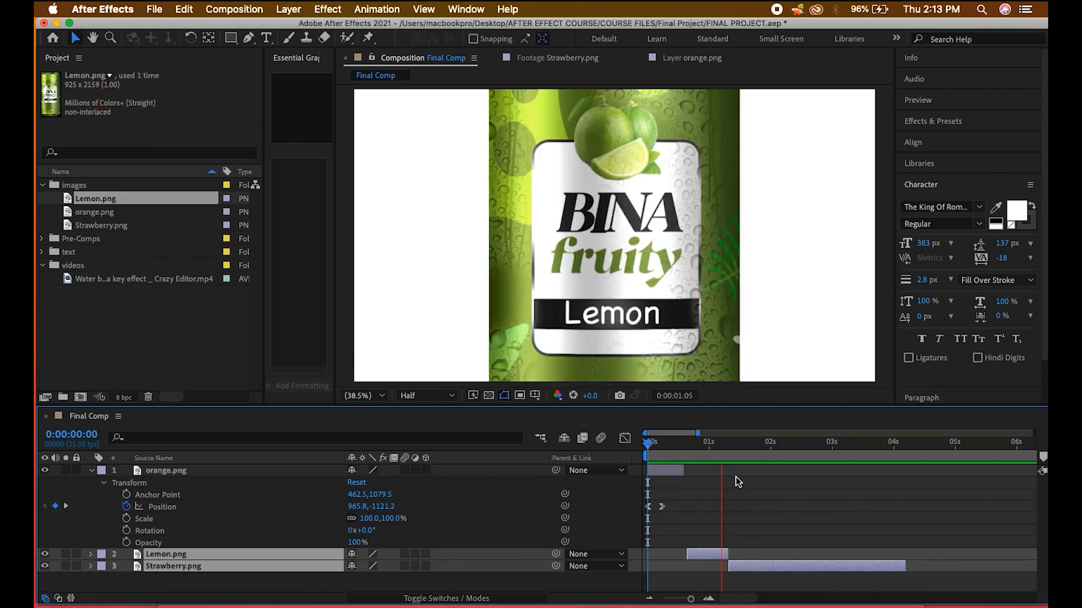
# - Extend orange.png's end to meet Lemon.png's start at frame 16, and return to the start of the composition
pyautogui.moveTo(680, 455); pyautogui.dragTo(708, 477)
pyautogui.press('=')
pyautogui.press('=')
pyautogui.press('=')
pyautogui.press('=')
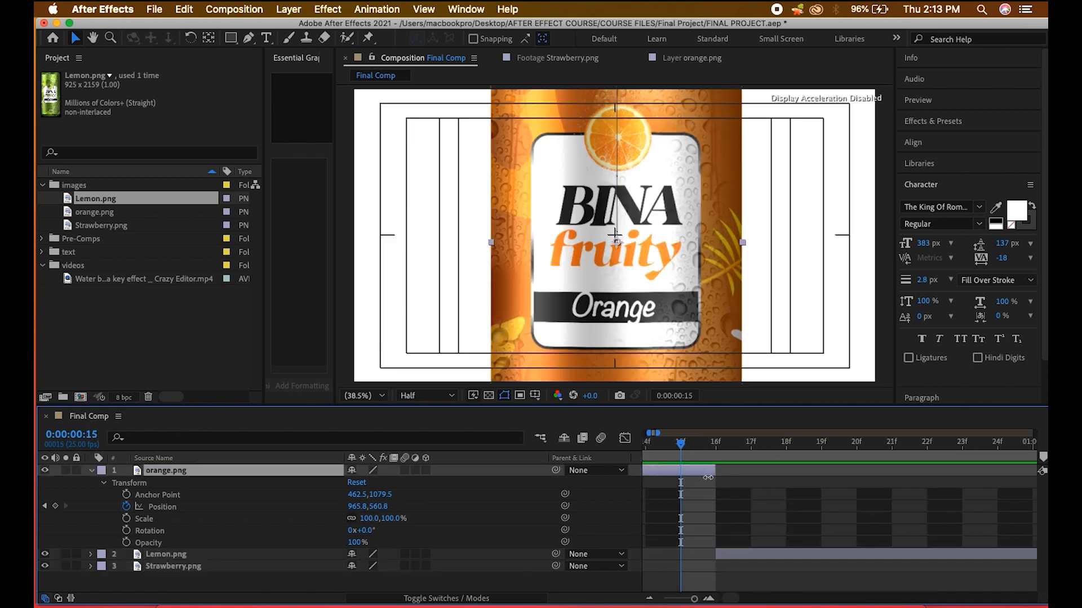
pyautogui.press('-')
pyautogui.press('-')
pyautogui.press('-')
pyautogui.press('-')
pyautogui.press('-')
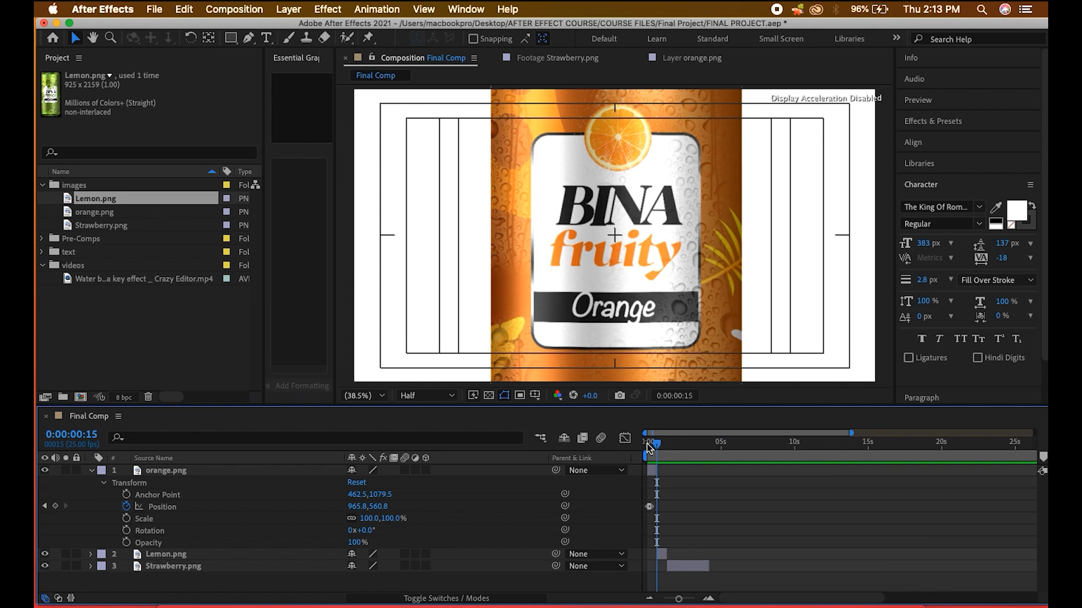
pyautogui.press('Home')
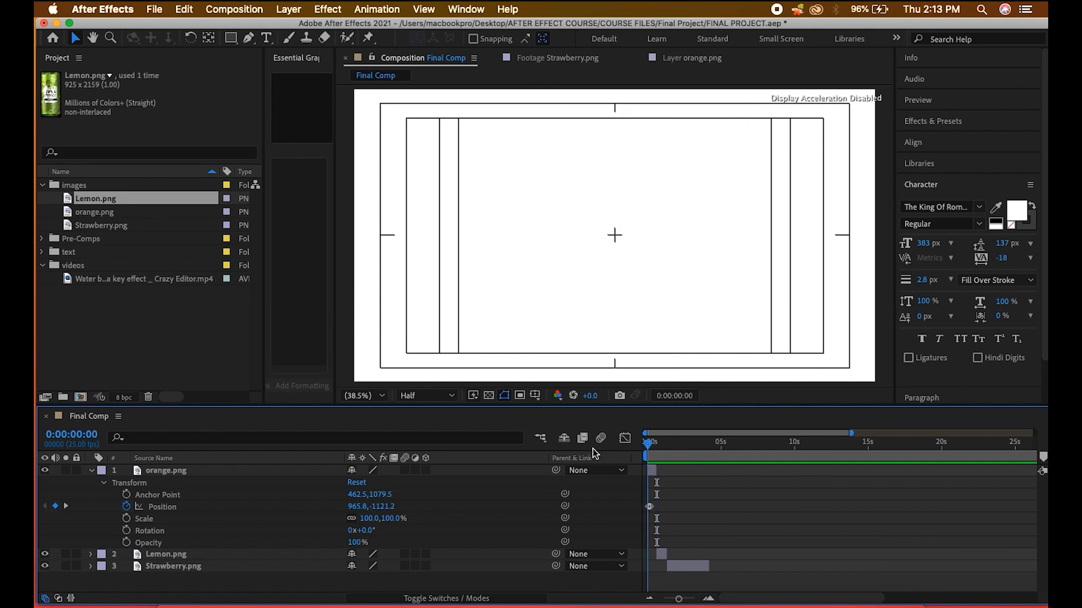
# - Collapse orange.png's properties and replay the three-can sequence from the start to check the cuts
pyautogui.click(92, 472)
pyautogui.press('space')
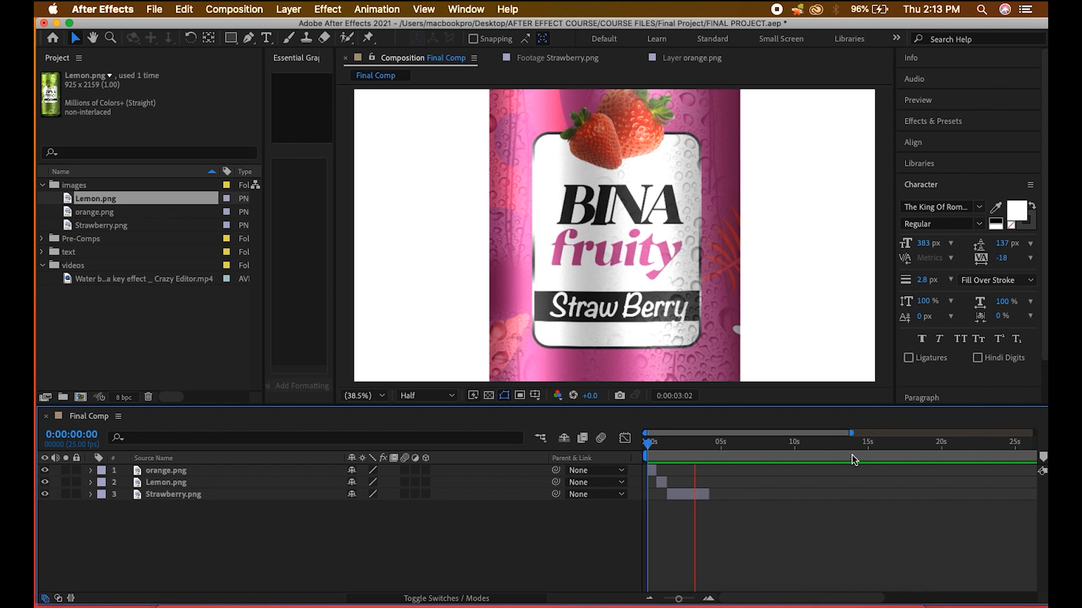
pyautogui.press('space')
pyautogui.moveTo(682, 448); pyautogui.dragTo(576, 457)
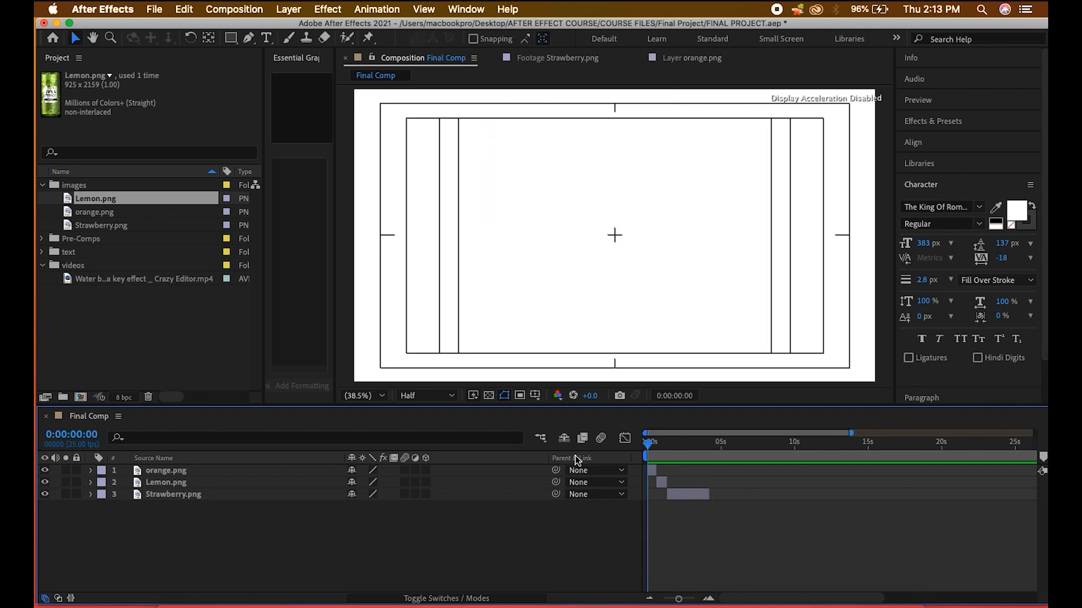
pyautogui.press('space')
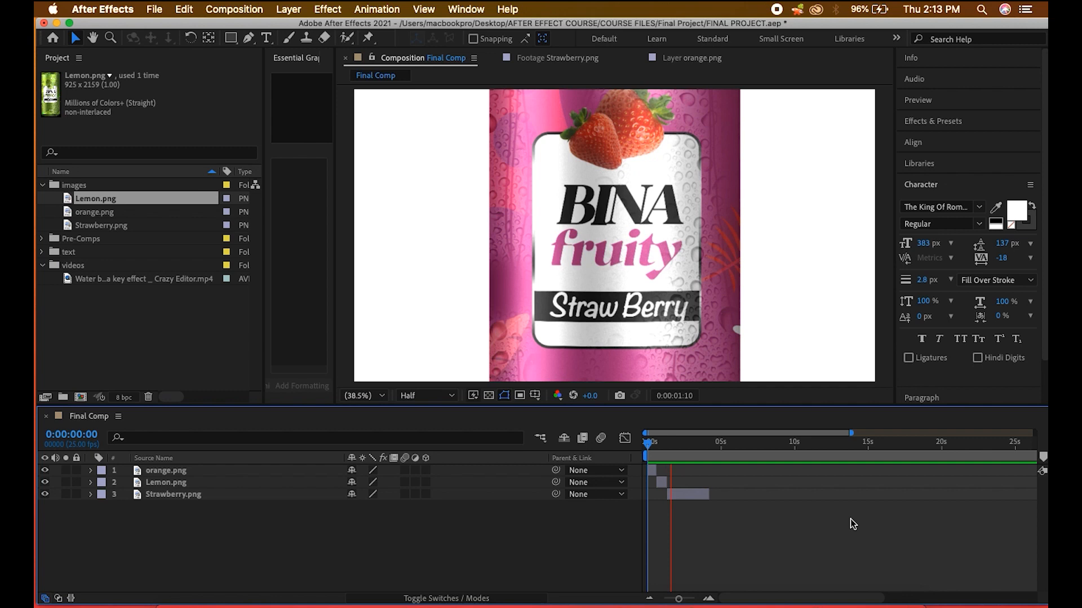
pyautogui.press('space')
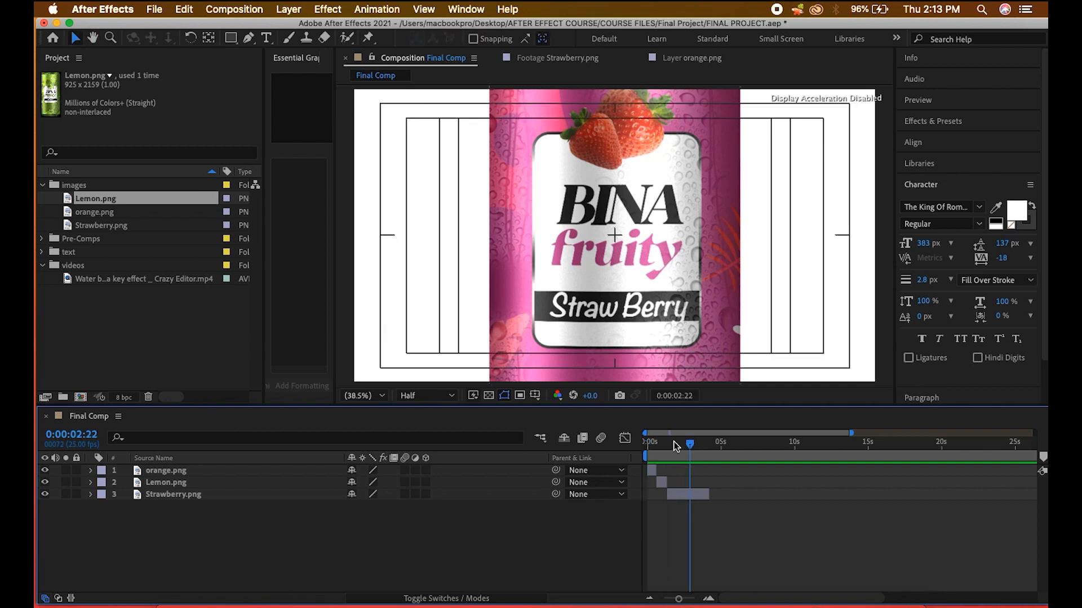
pyautogui.press('Home')
pyautogui.press('space')
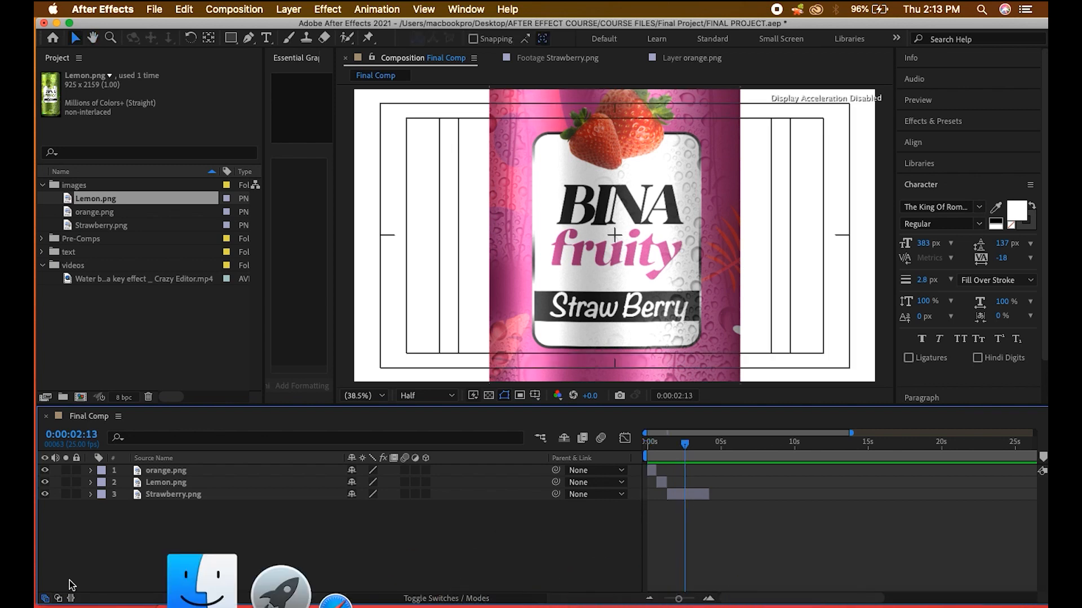
# - Switch to Finder's preview of Fruit Juice Motion Advert .mp4, replay its opening to compare the can timing, and close the preview
pyautogui.click(173, 577)
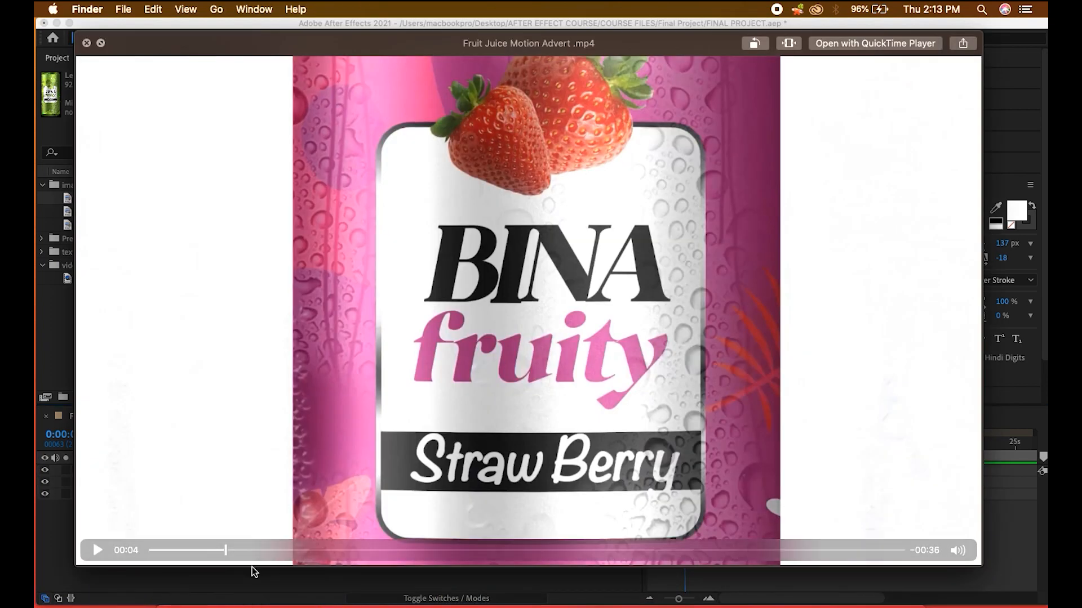
pyautogui.moveTo(230, 550); pyautogui.dragTo(150, 550)
pyautogui.press('space')
pyautogui.press('space')
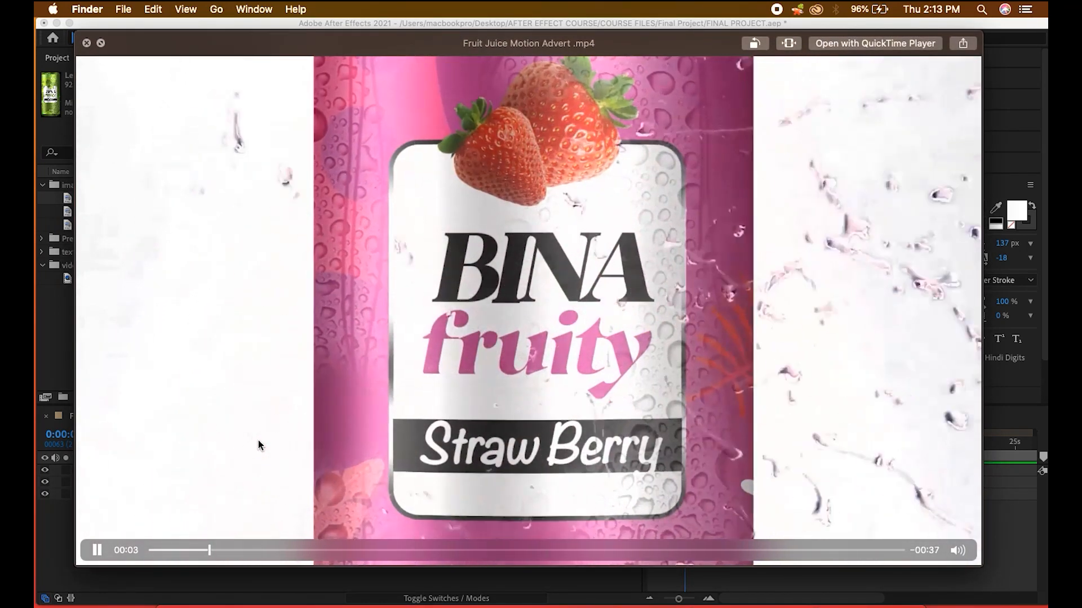
pyautogui.press('space')
pyautogui.press('space')
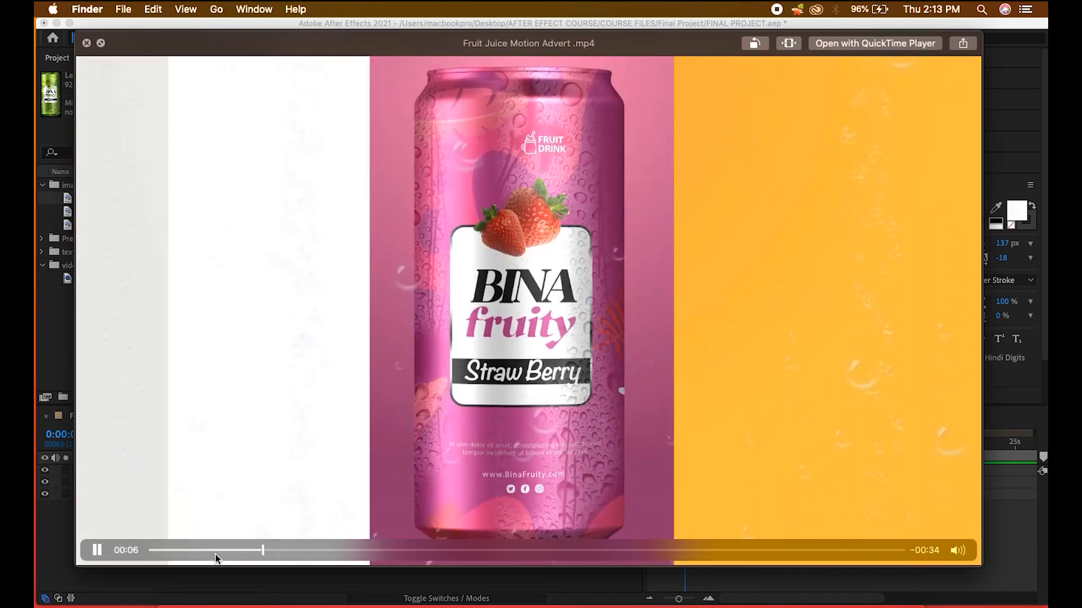
pyautogui.moveTo(215, 553); pyautogui.dragTo(116, 564)
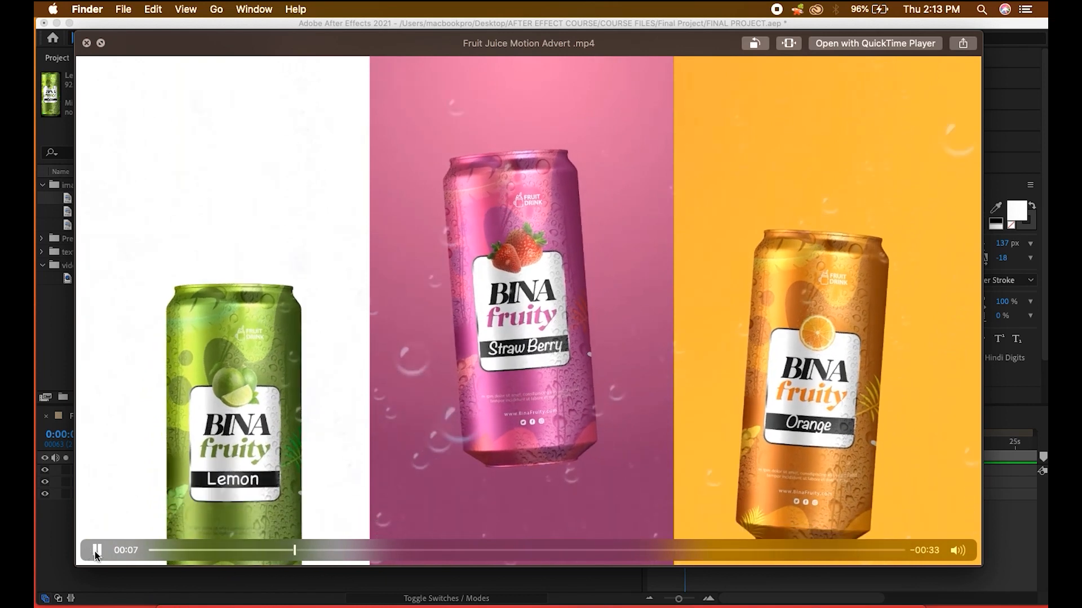
pyautogui.click(94, 553)
pyautogui.click(87, 43)
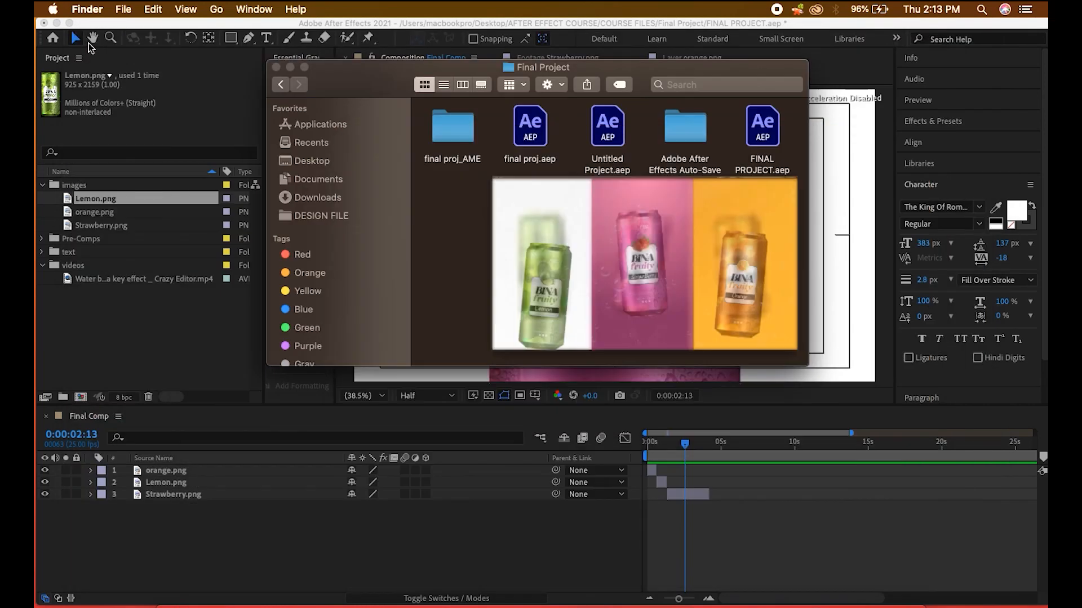
# - Extend Strawberry.png's end to about 5 seconds in Final Comp and replay the sequence from the start
pyautogui.click(752, 492)
pyautogui.moveTo(708, 496)
pyautogui.mouseDown()
pyautogui.moveTo(731, 495)
pyautogui.moveTo(722, 495)
pyautogui.mouseUp()
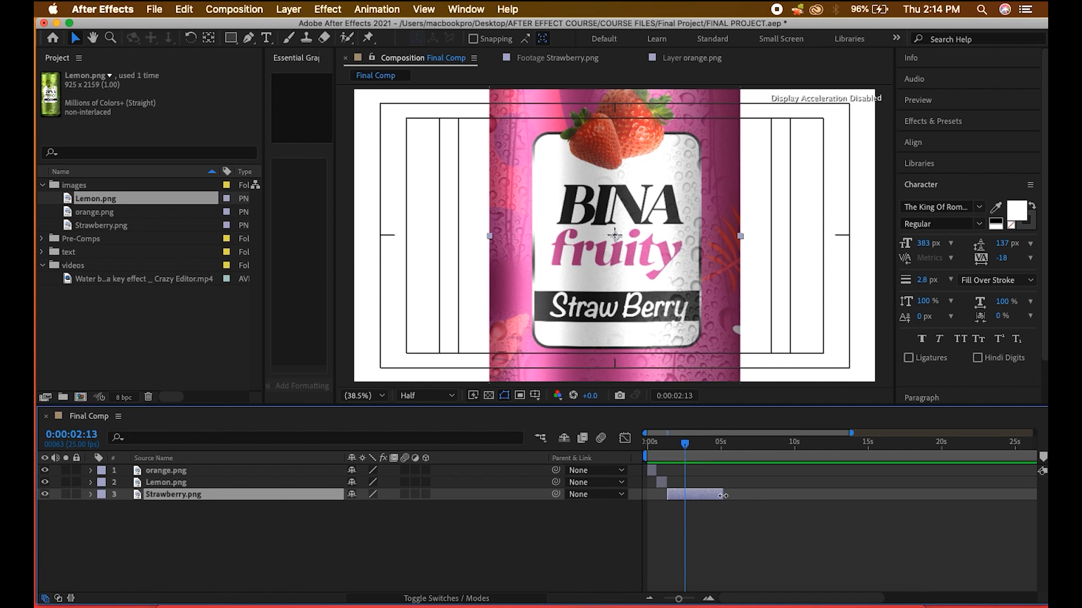
pyautogui.click(750, 531)
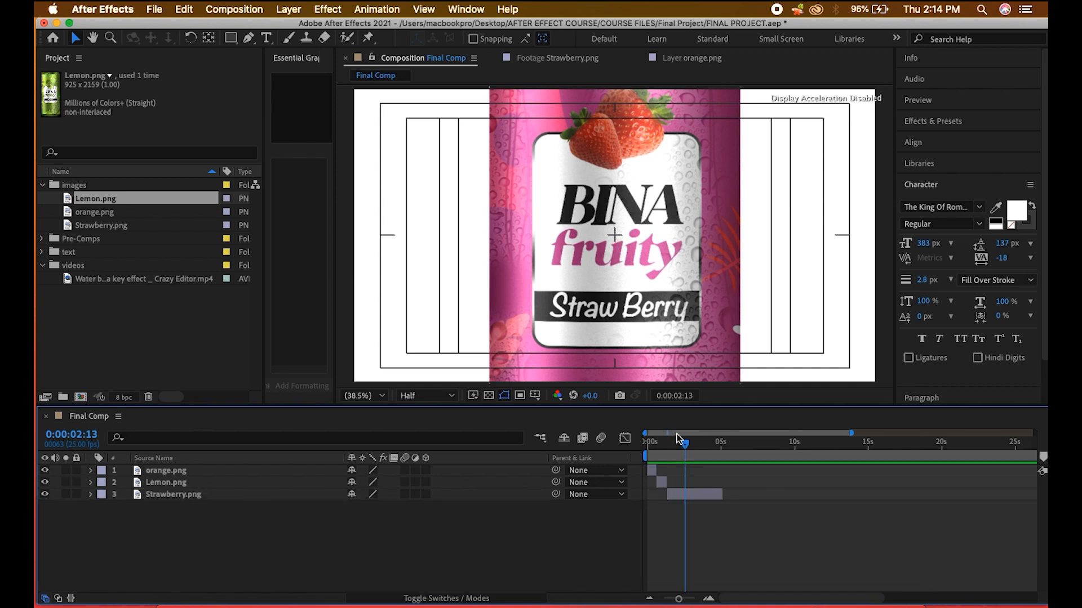
pyautogui.press('space')
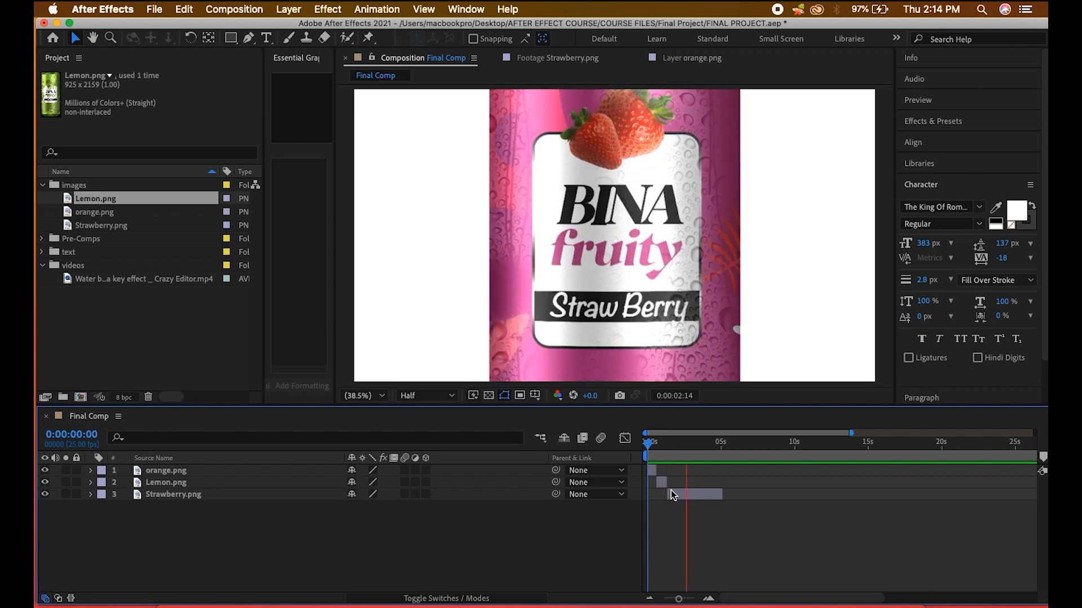
pyautogui.press('space')
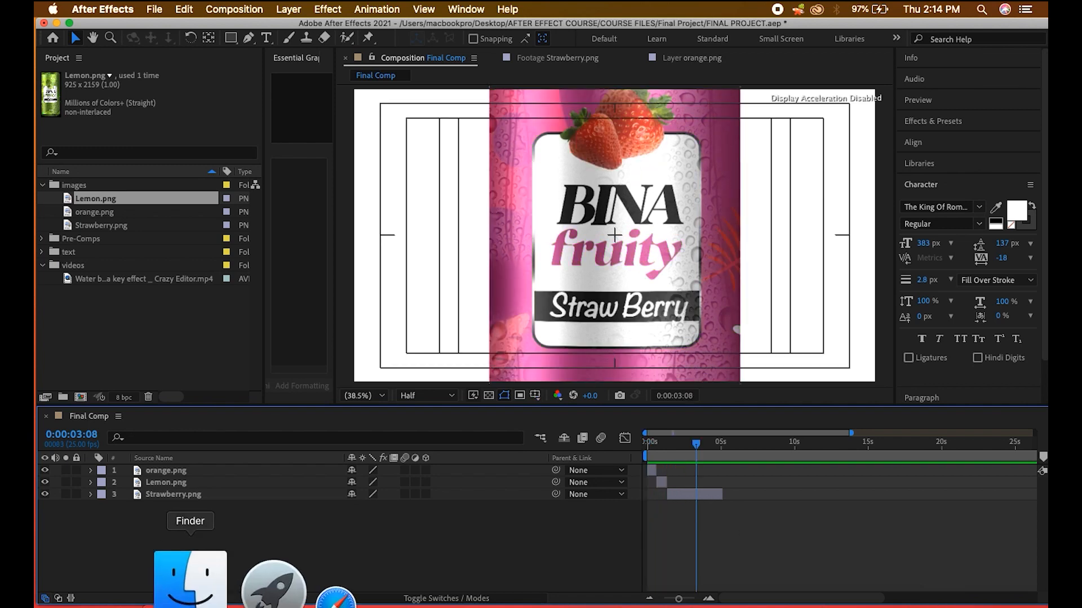
# - Reopen the reference advert in Finder and scrub through its split-screen can scenes to about 15 seconds, then recheck the strawberry shot
pyautogui.click(174, 580)
pyautogui.press('space')
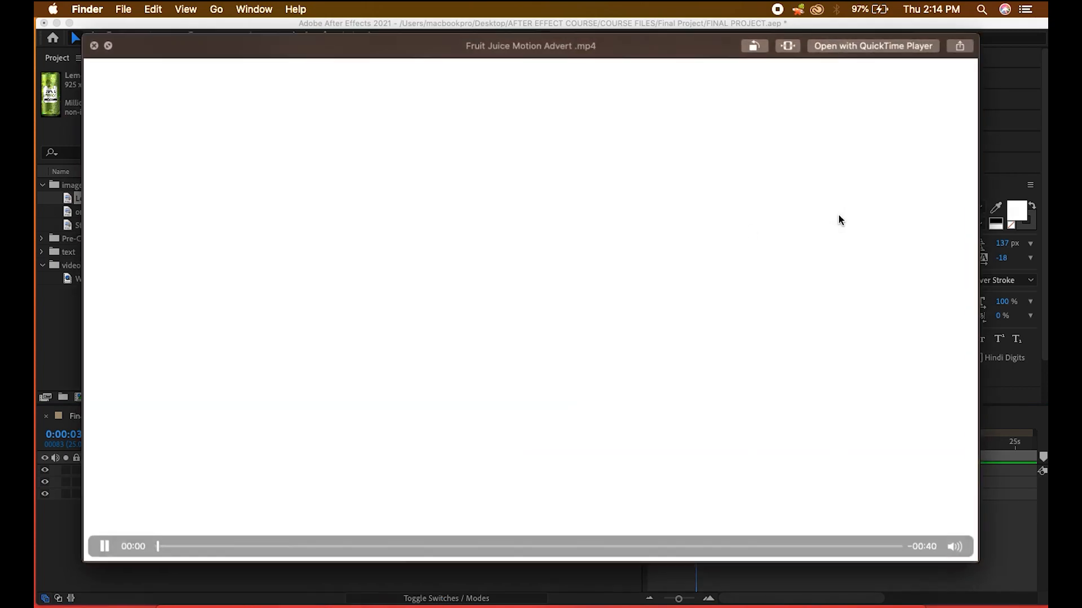
pyautogui.moveTo(179, 550); pyautogui.dragTo(271, 554)
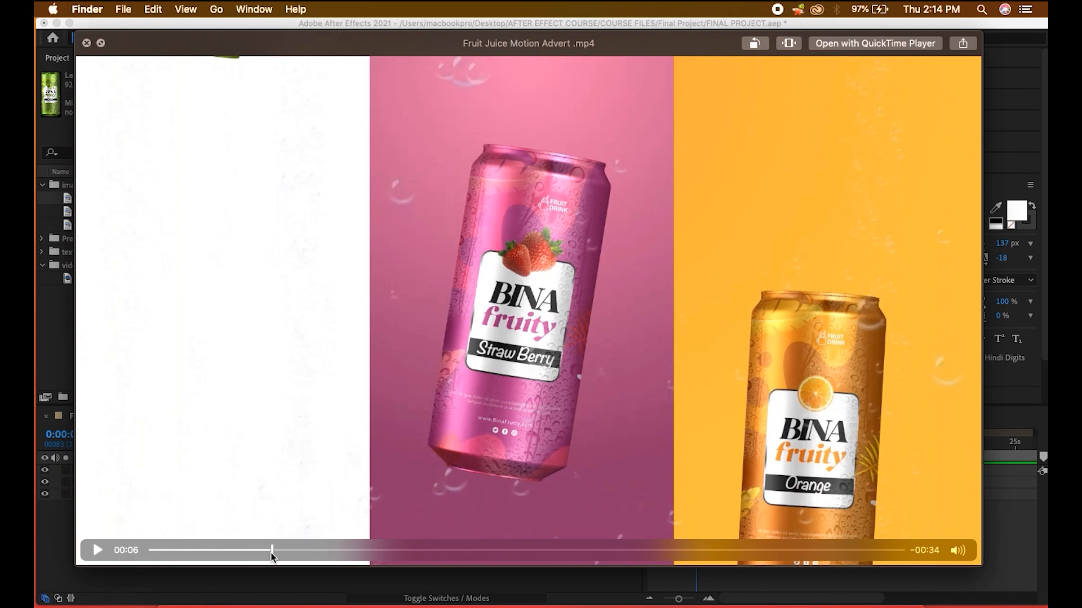
pyautogui.moveTo(272, 557); pyautogui.dragTo(433, 553)
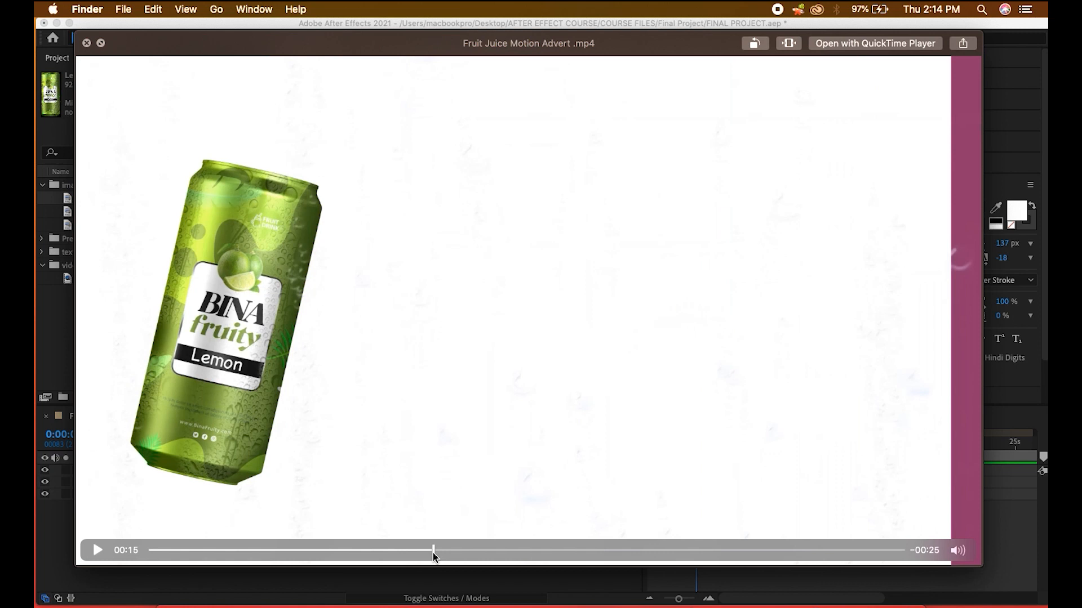
pyautogui.moveTo(432, 552); pyautogui.dragTo(147, 547)
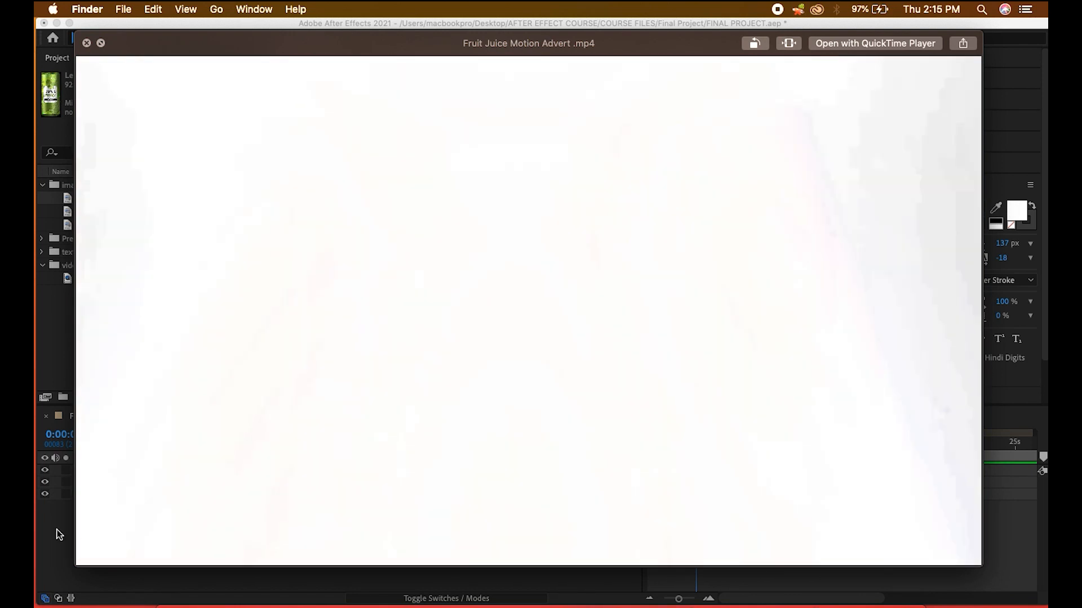
pyautogui.click(56, 530)
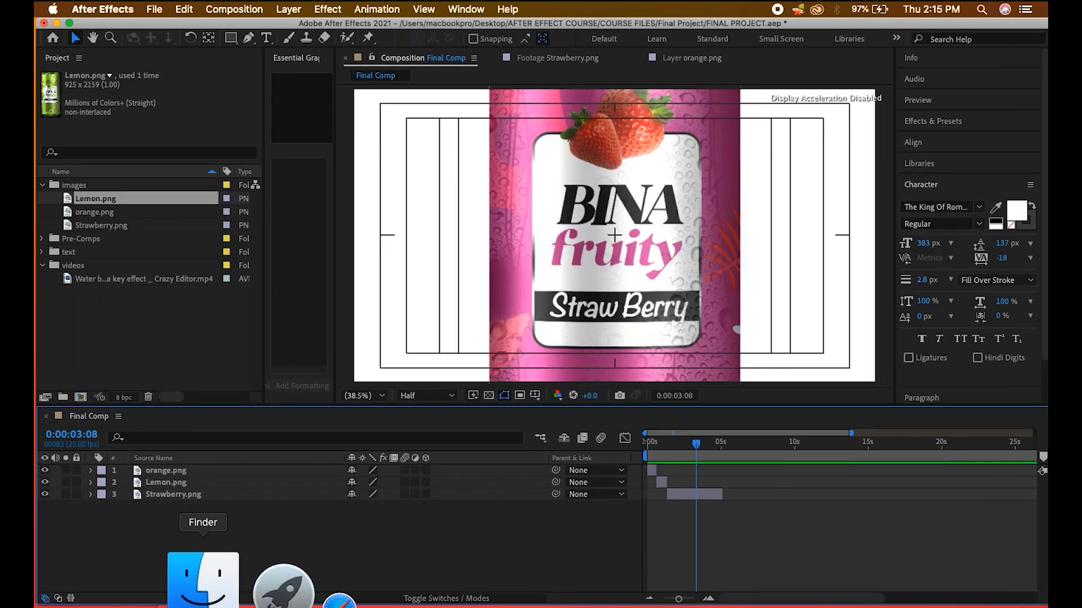
pyautogui.click(205, 578)
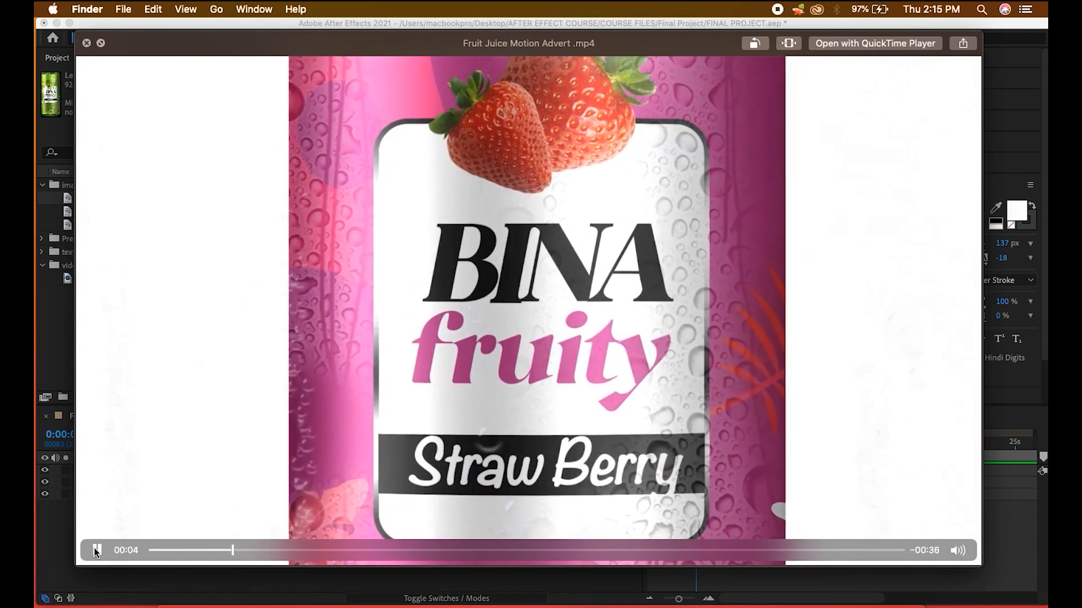
pyautogui.click(59, 513)
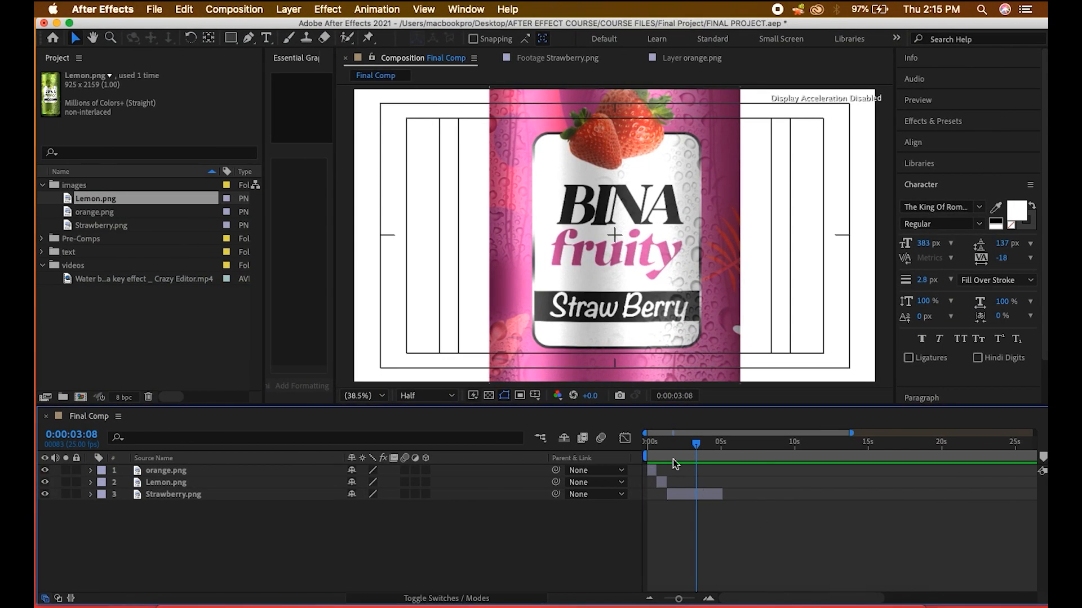
# - Replay Final Comp from the start with the longer strawberry shot and park the playhead at 3 seconds
pyautogui.press('space')
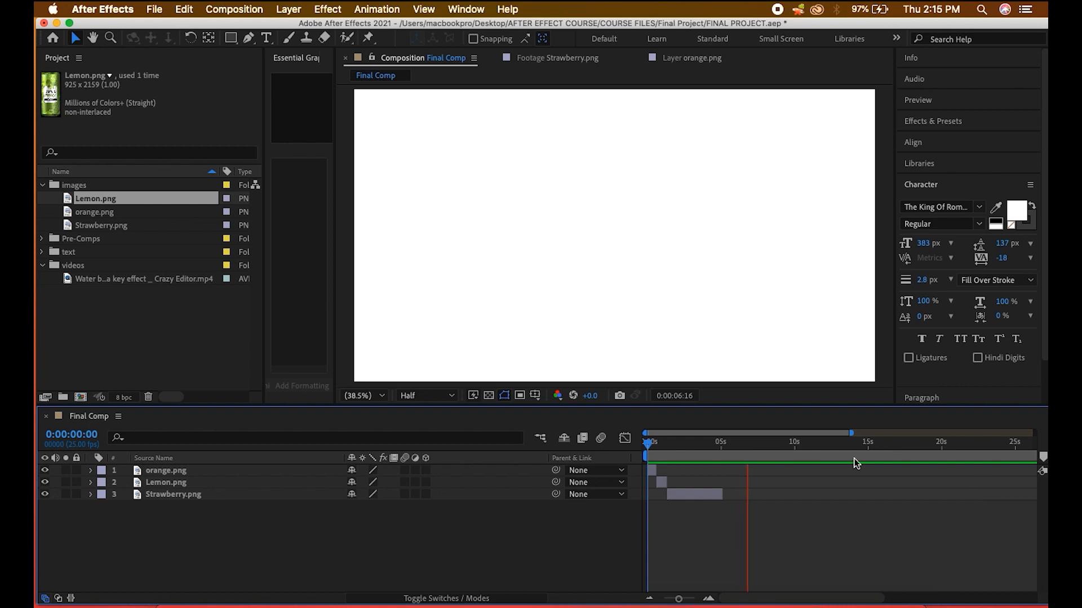
pyautogui.press('space')
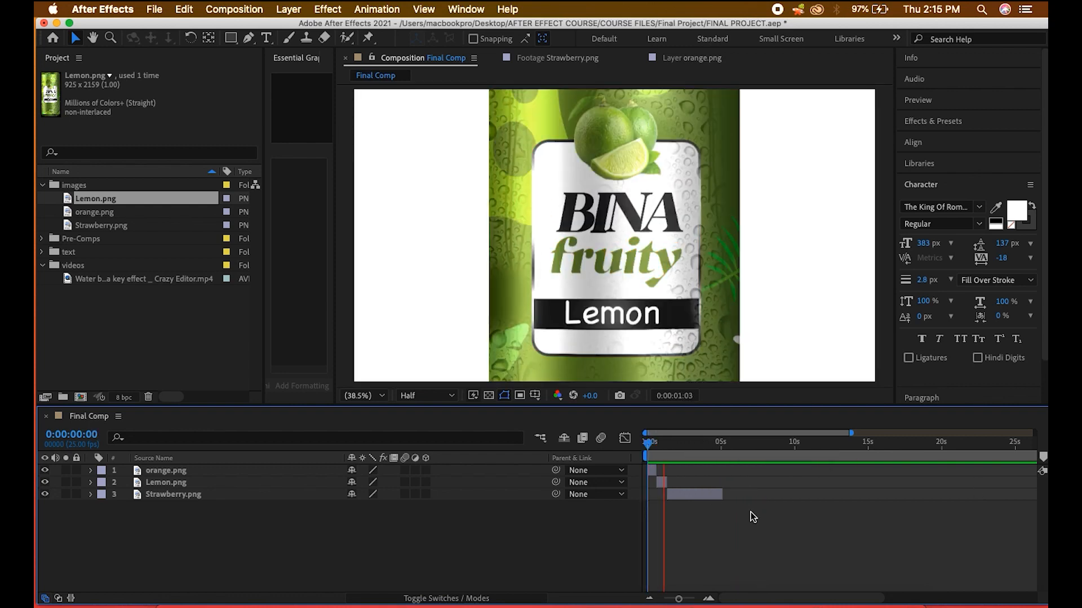
pyautogui.press('space')
pyautogui.moveTo(688, 445); pyautogui.dragTo(666, 456)
pyautogui.press('space')
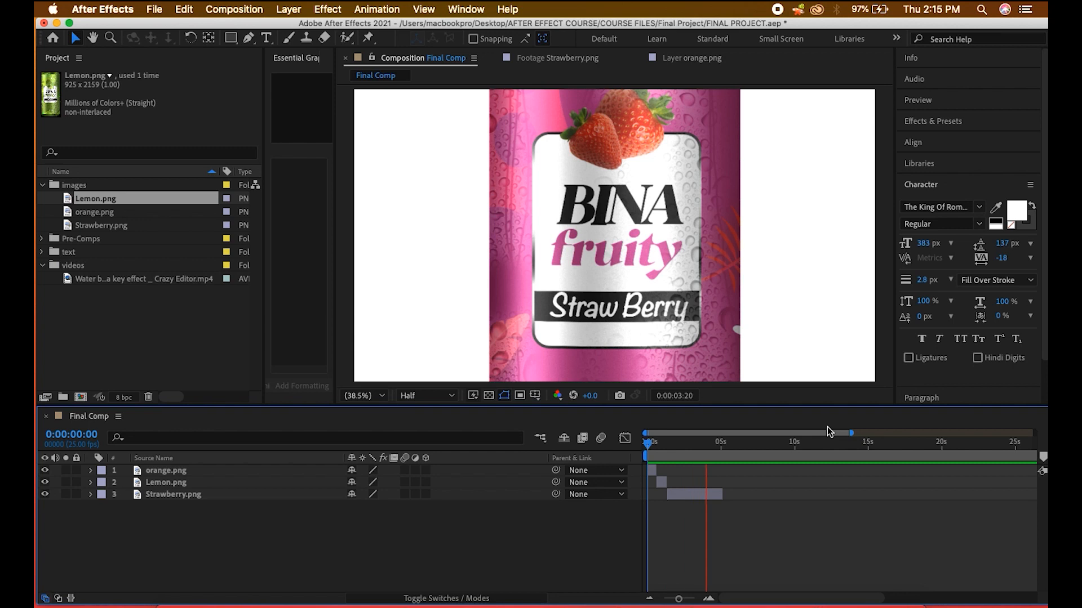
pyautogui.moveTo(689, 442); pyautogui.dragTo(693, 453)
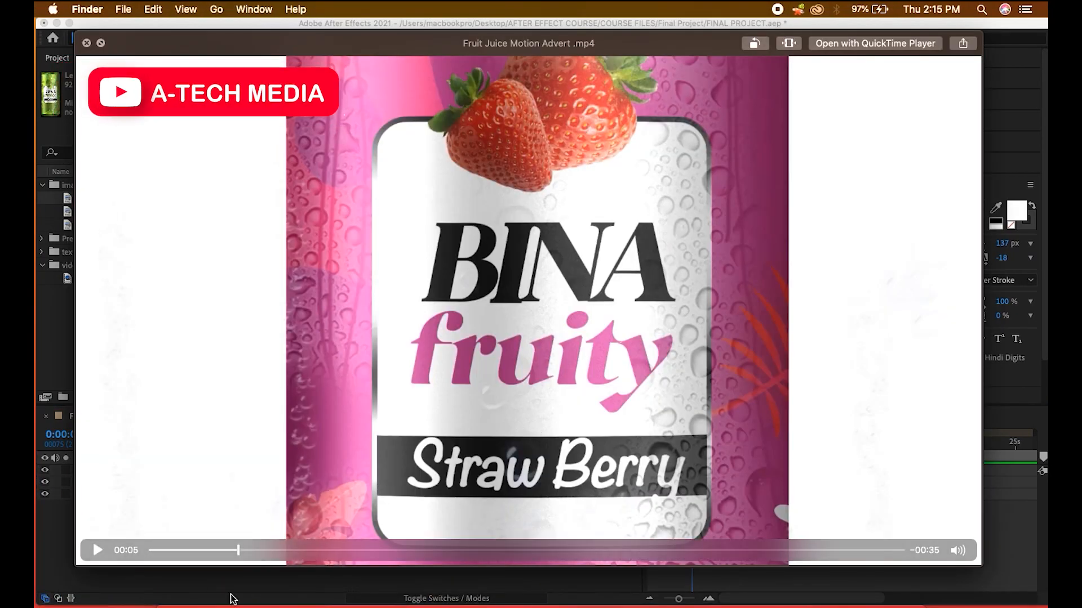
# - Play the reference advert from its beginning to study the opening can shots, pause at about 4 seconds, and return to After Effects
pyautogui.moveTo(238, 550); pyautogui.dragTo(149, 548)
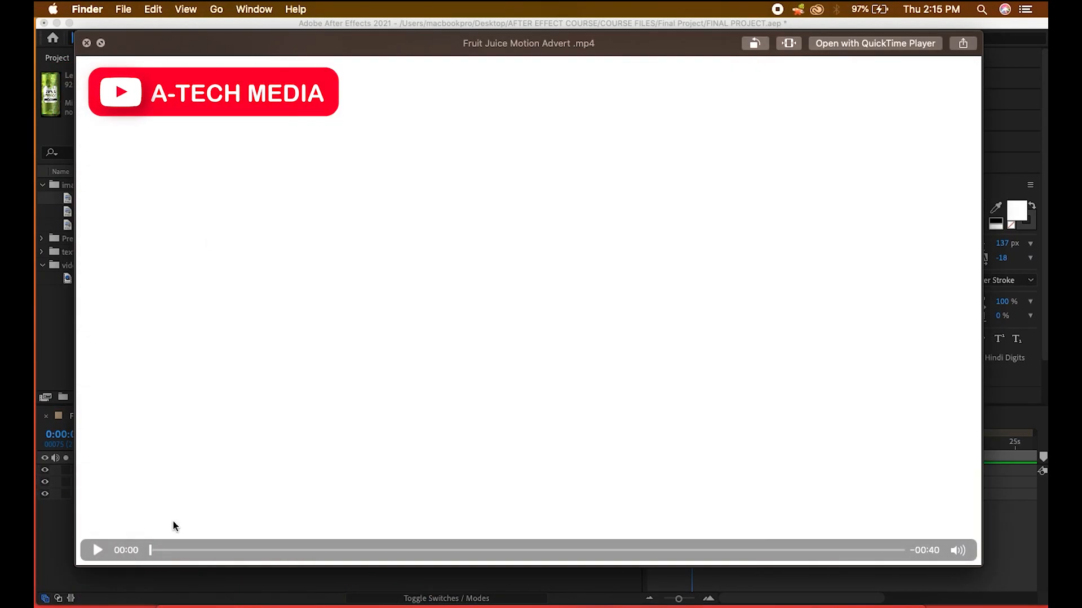
pyautogui.click(94, 550)
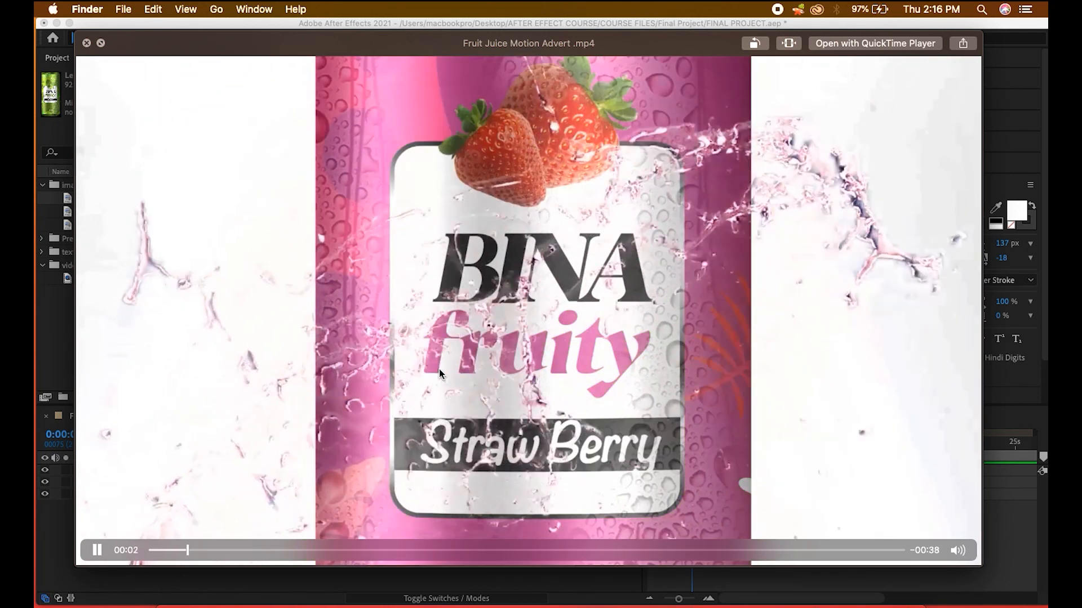
pyautogui.click(97, 550)
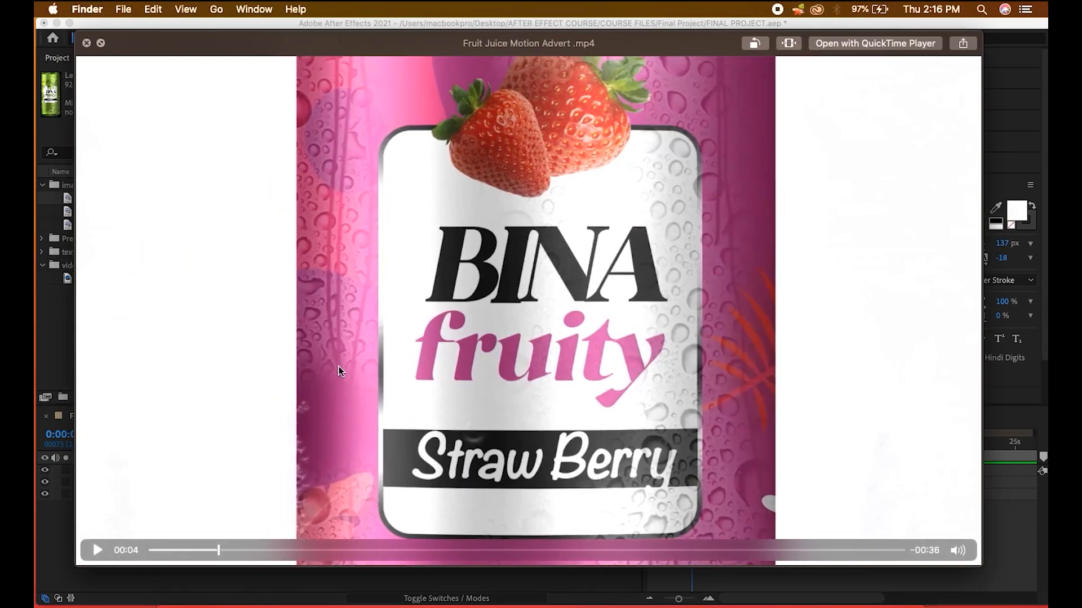
pyautogui.click(49, 367)
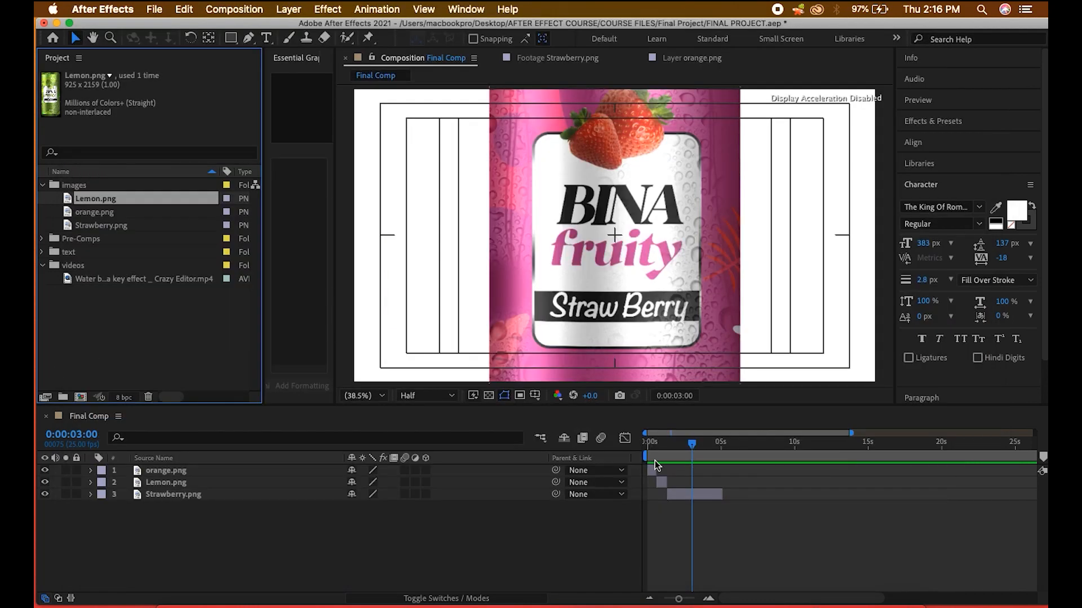